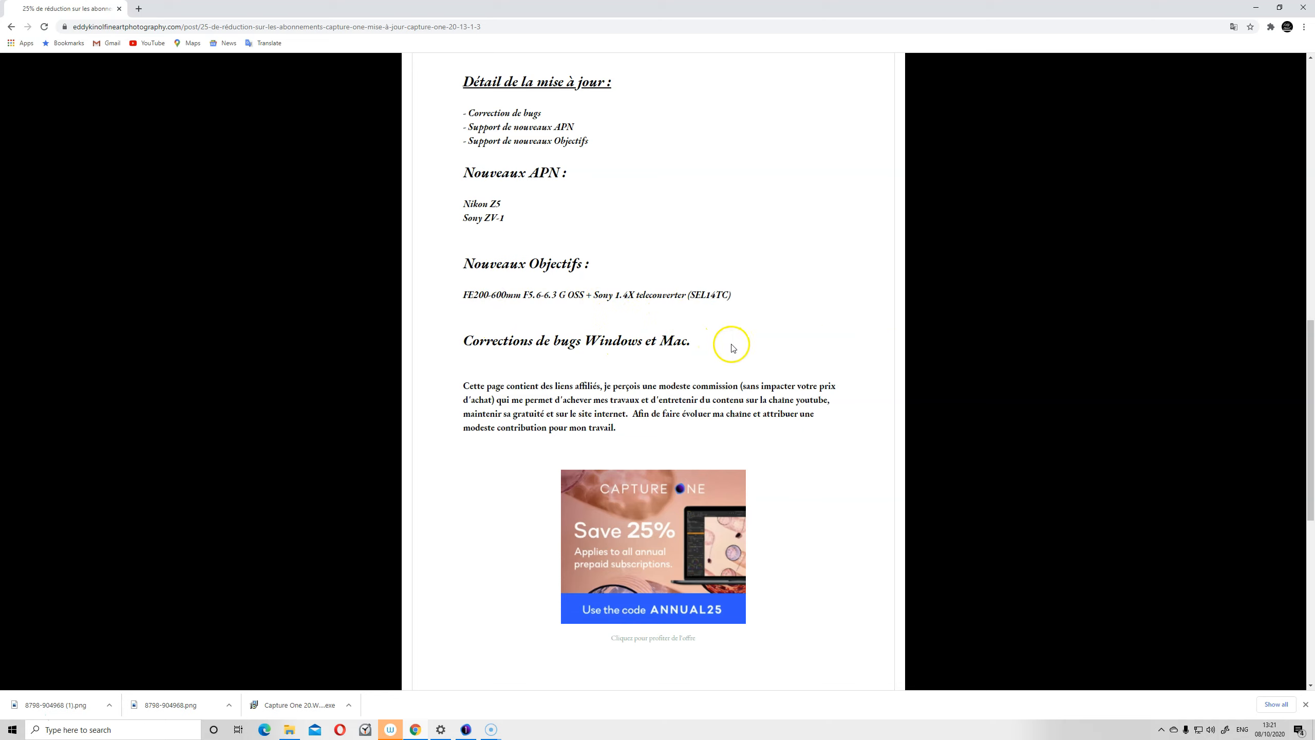
Scroll through the Capture One 20 update blog post in Chrome
scroll(769, 332, "down", 1)
scroll(758, 464, "up", 10)
scroll(635, 458, "down", 3)
scroll(633, 460, "down", 5)
scroll(632, 461, "up", 8)
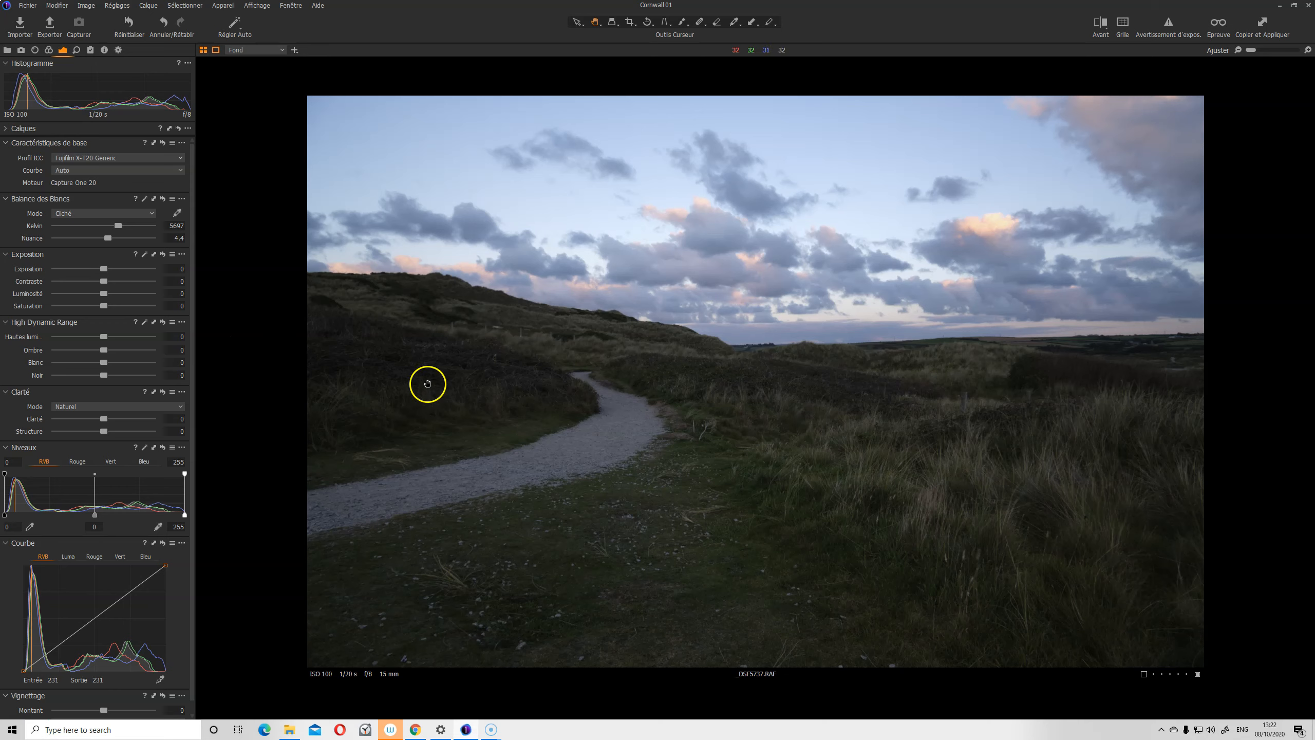
Recover highlights to -58, lift shadows to 19 and raise exposure brightness to 24
left_click_drag(104, 350, 118, 308)
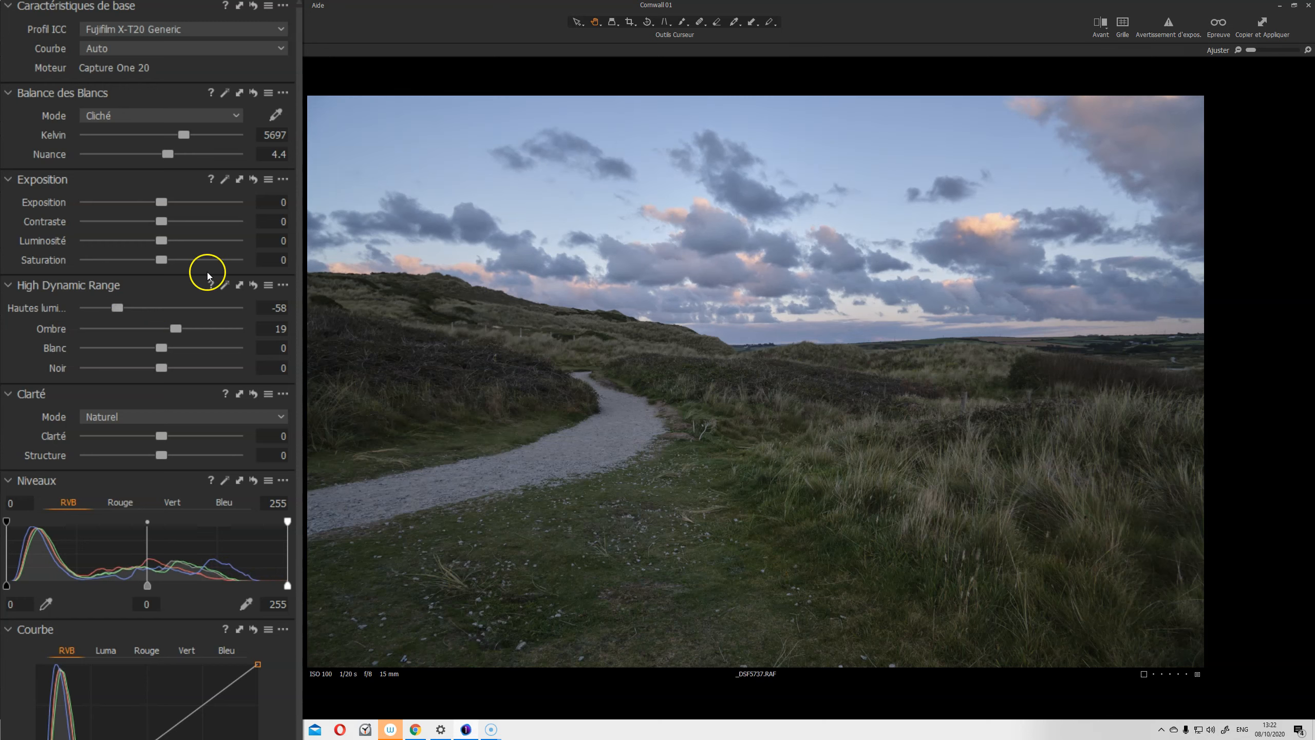
left_click_drag(162, 242, 187, 240)
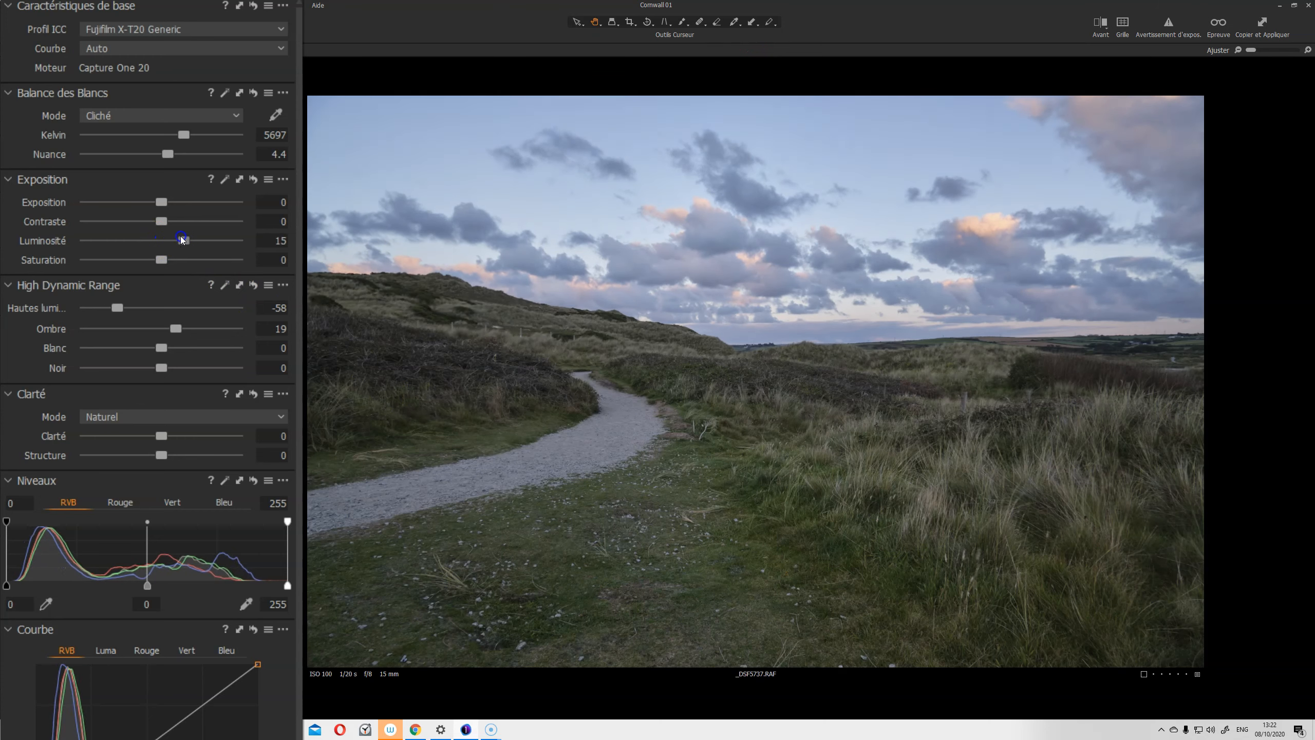
left_click_drag(186, 238, 196, 239)
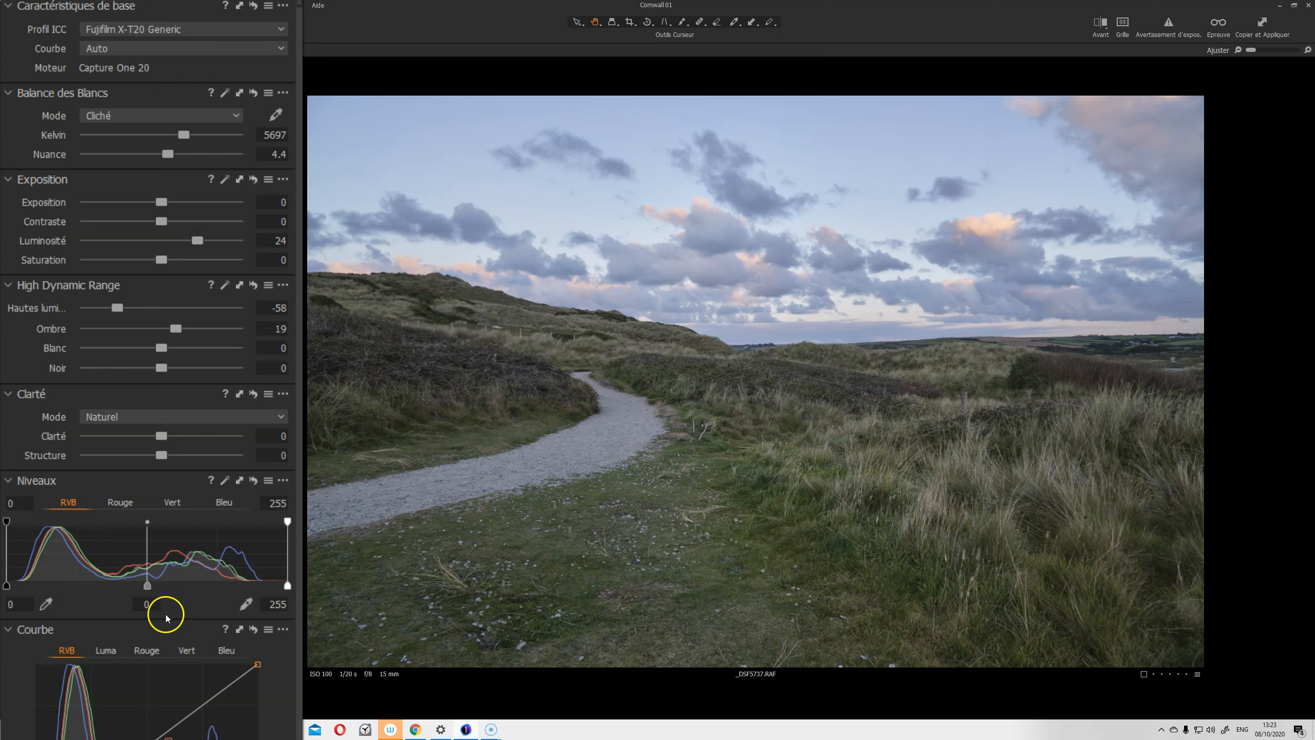
Auto-adjust levels, compare with and without, and settle them at 14, 0.08 and 242
left_click(223, 482)
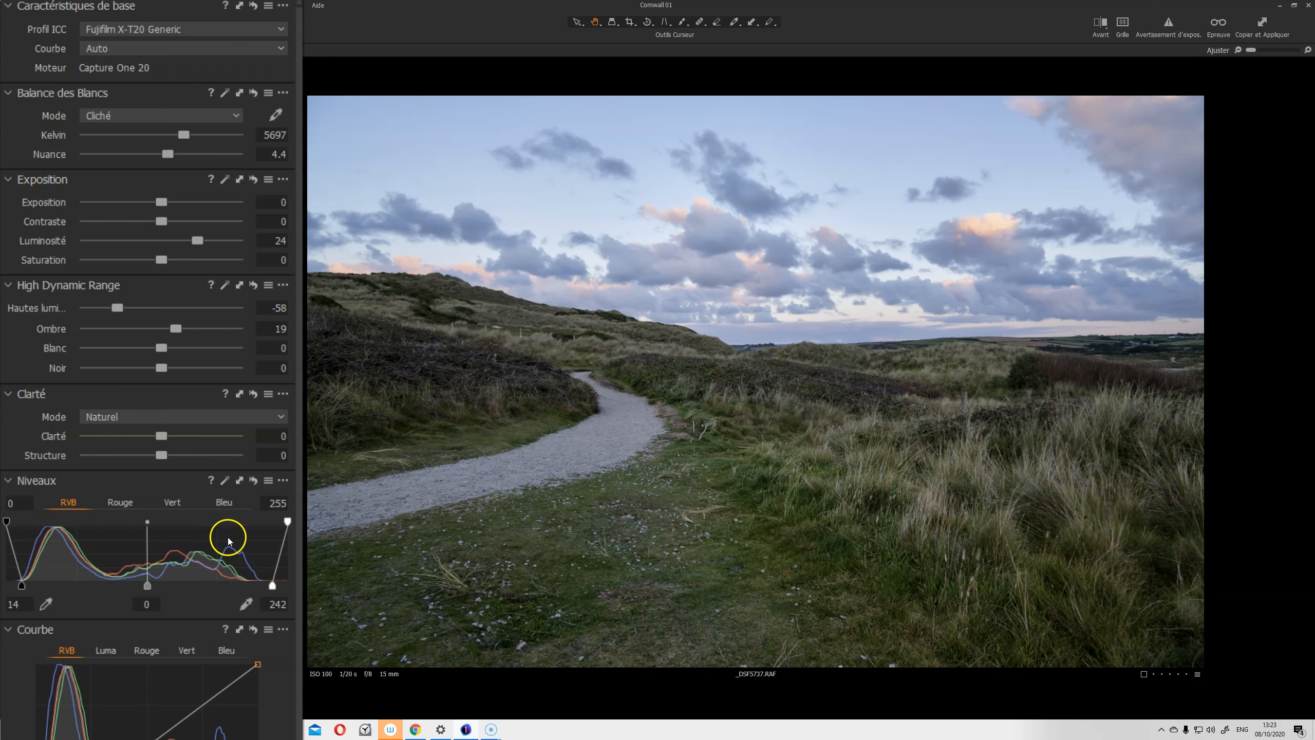
left_click(254, 481)
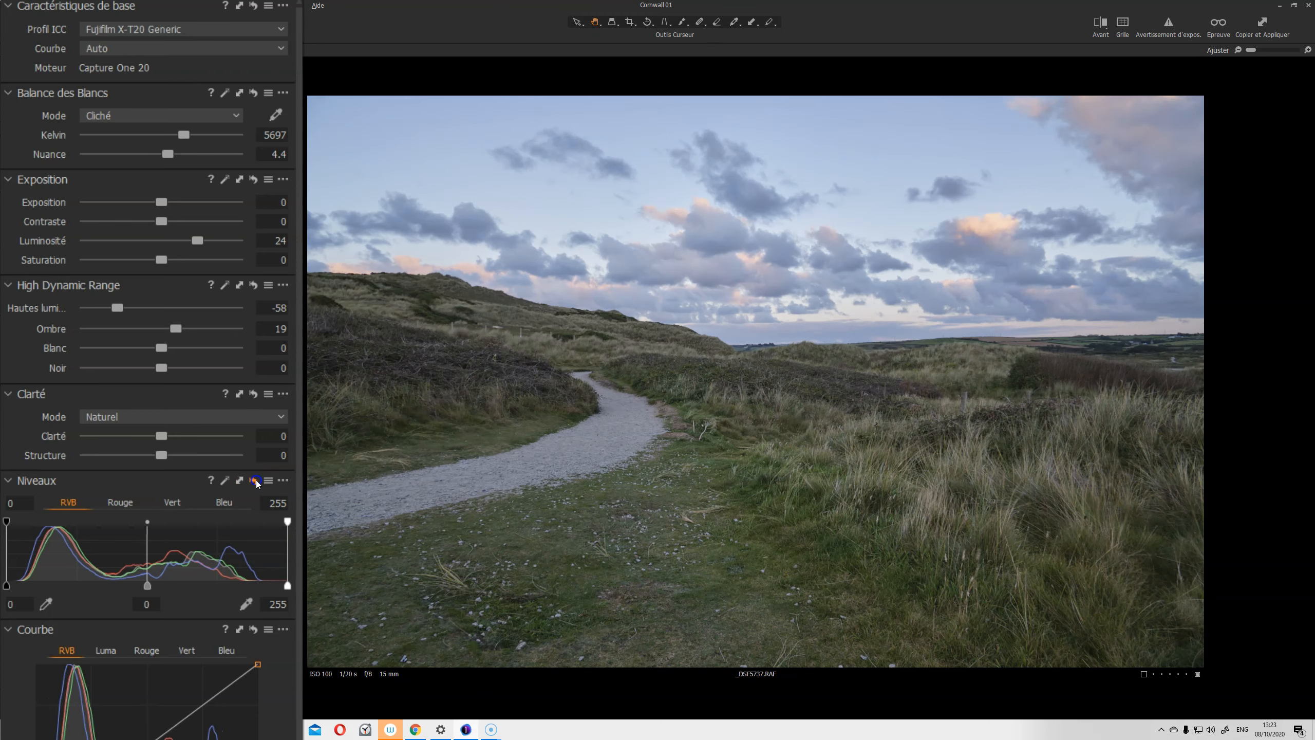
left_click(257, 481, "alt")
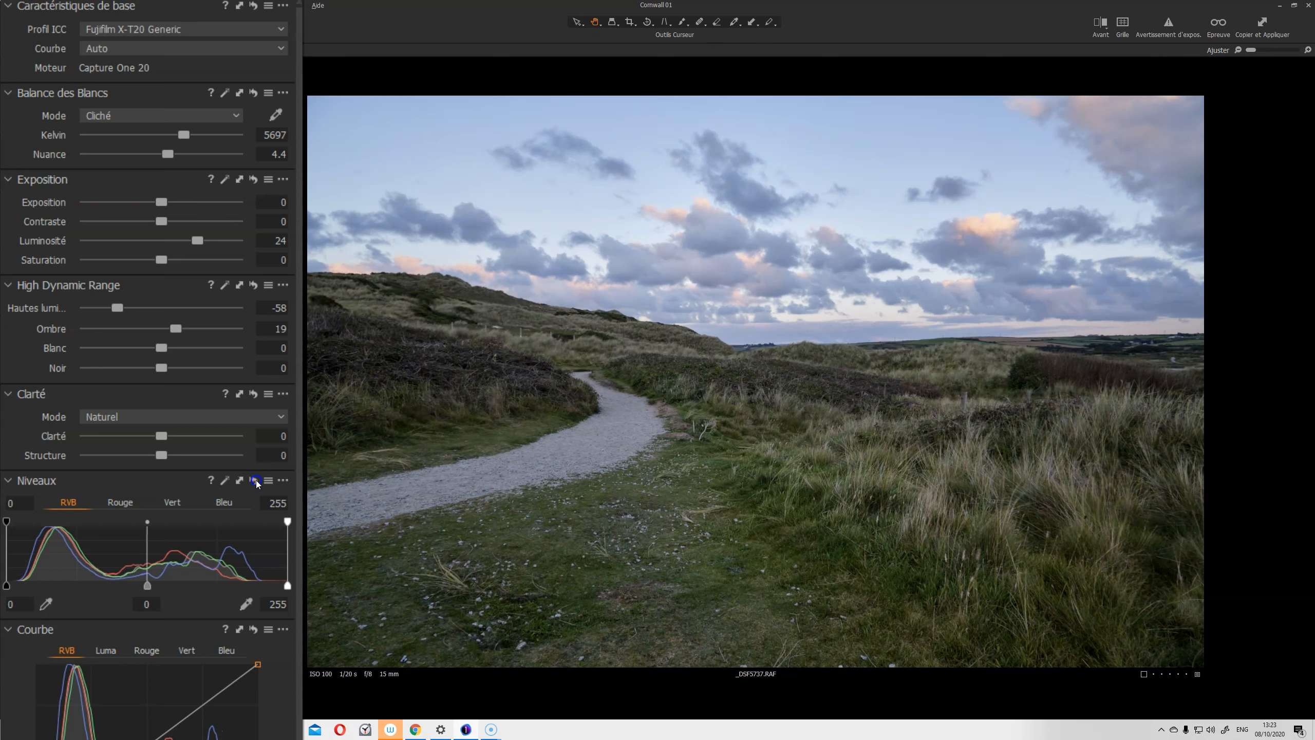
left_click(257, 481, "alt")
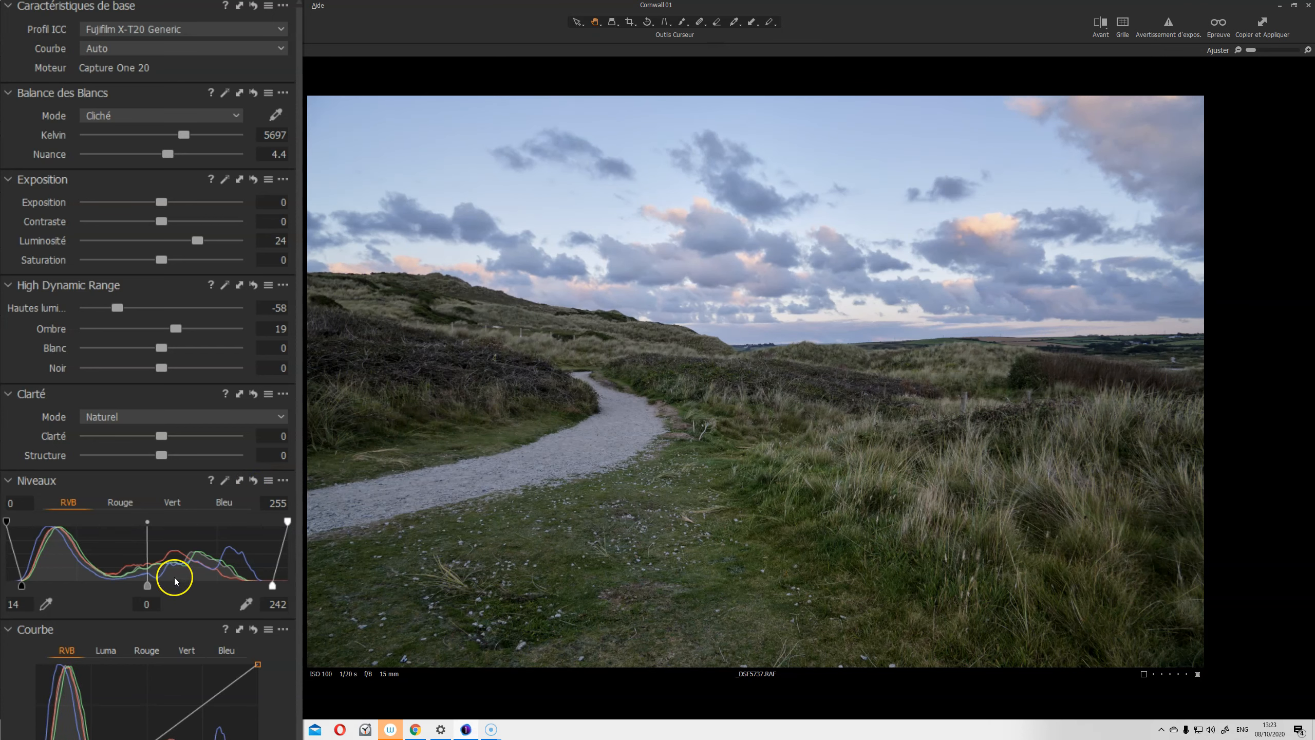
mouse_move(148, 587)
left_mouse_down()
mouse_move(132, 582)
mouse_move(157, 576)
mouse_move(135, 583)
left_mouse_up()
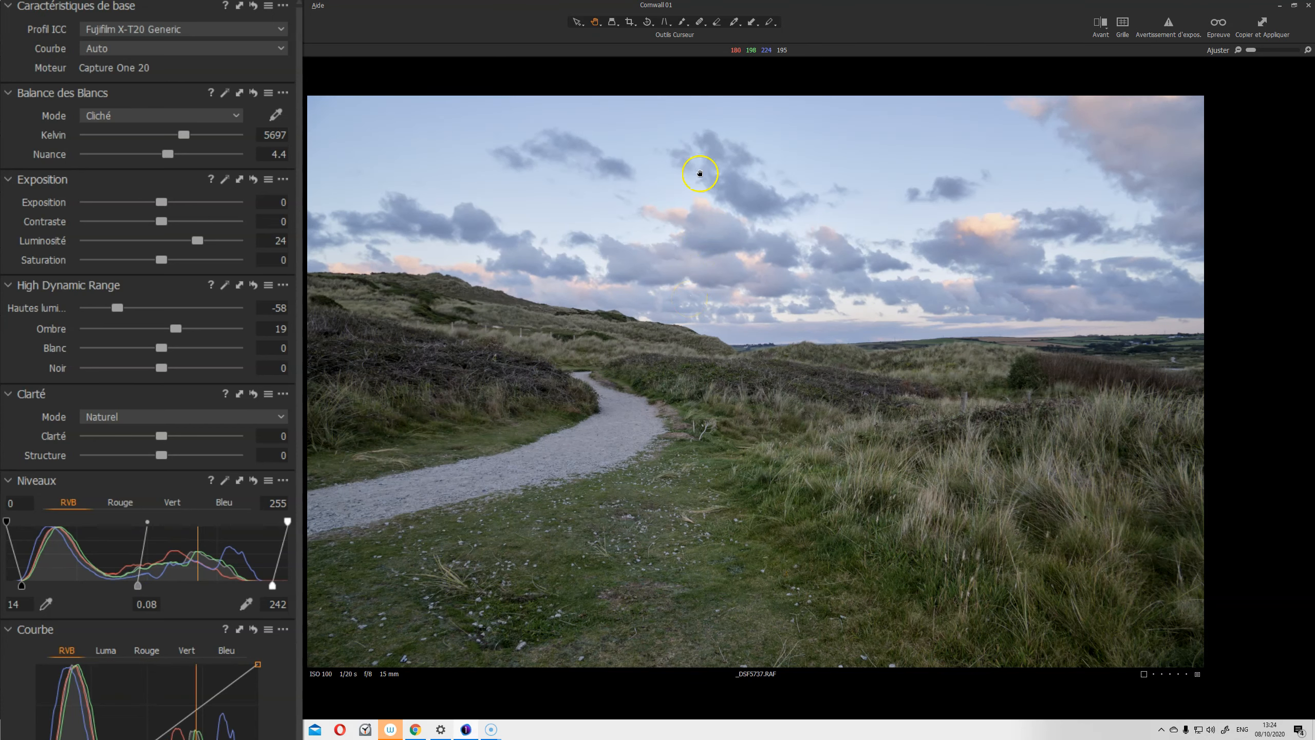
Draw a linear gradient mask from the sky down toward the horizon
key("g")
left_click_drag(708, 103, 716, 337)
left_click_drag(713, 223, 694, 330)
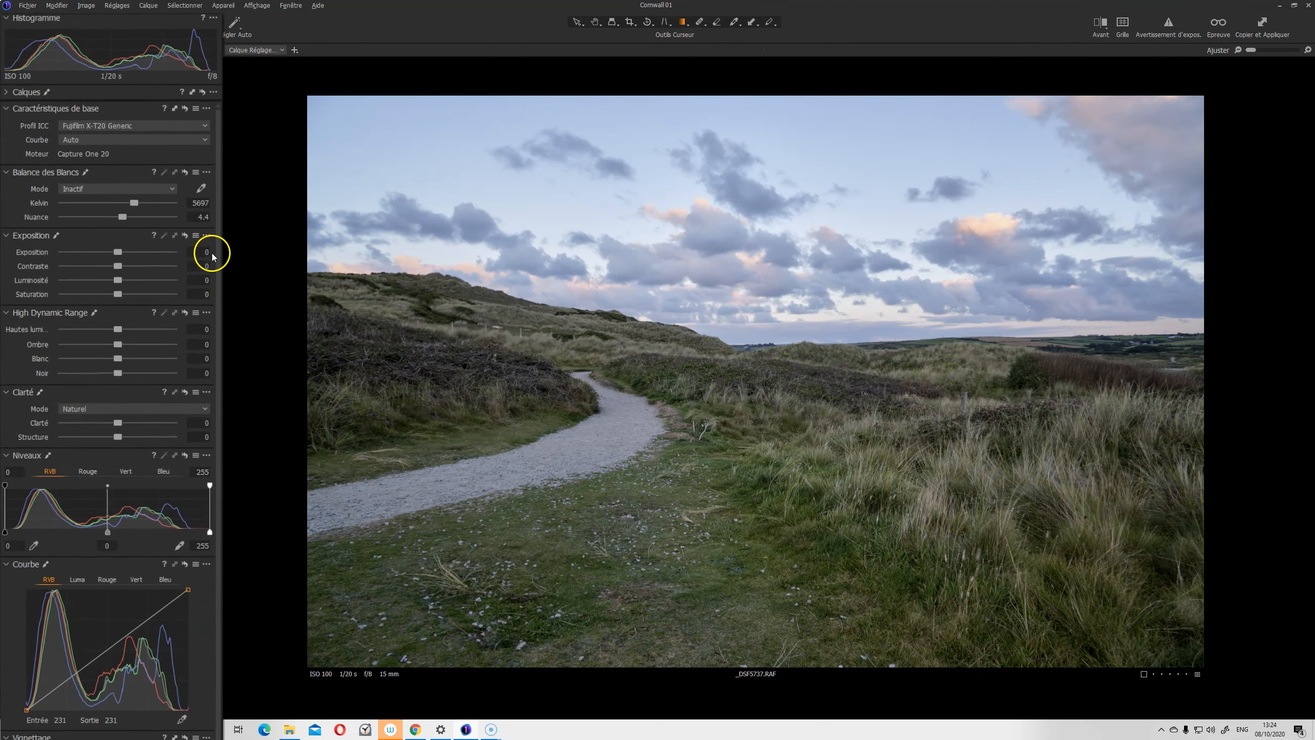
Darken the gradient-masked sky to -0.84 exposure and bring up the layer's Luma Range settings
left_click_drag(106, 268, 103, 269)
left_click_drag(153, 211, 140, 210)
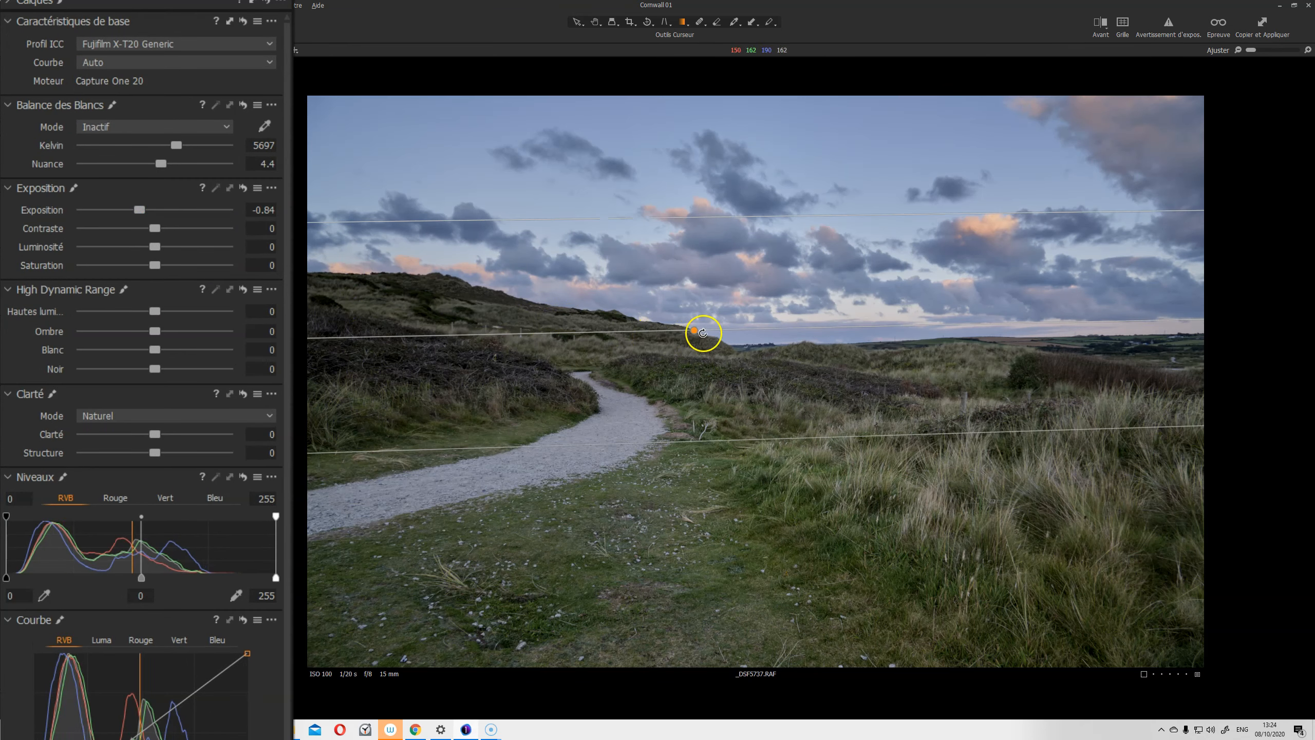
left_click_drag(690, 329, 689, 348)
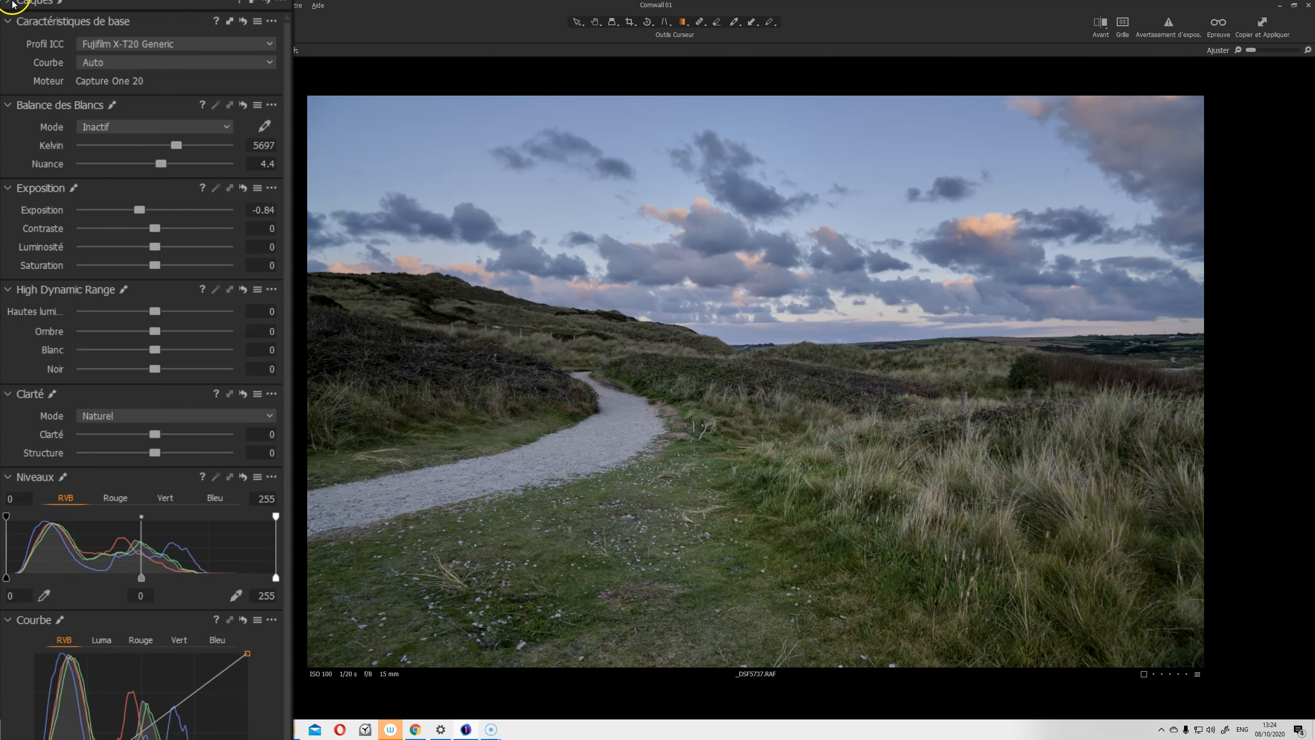
left_click(13, 4)
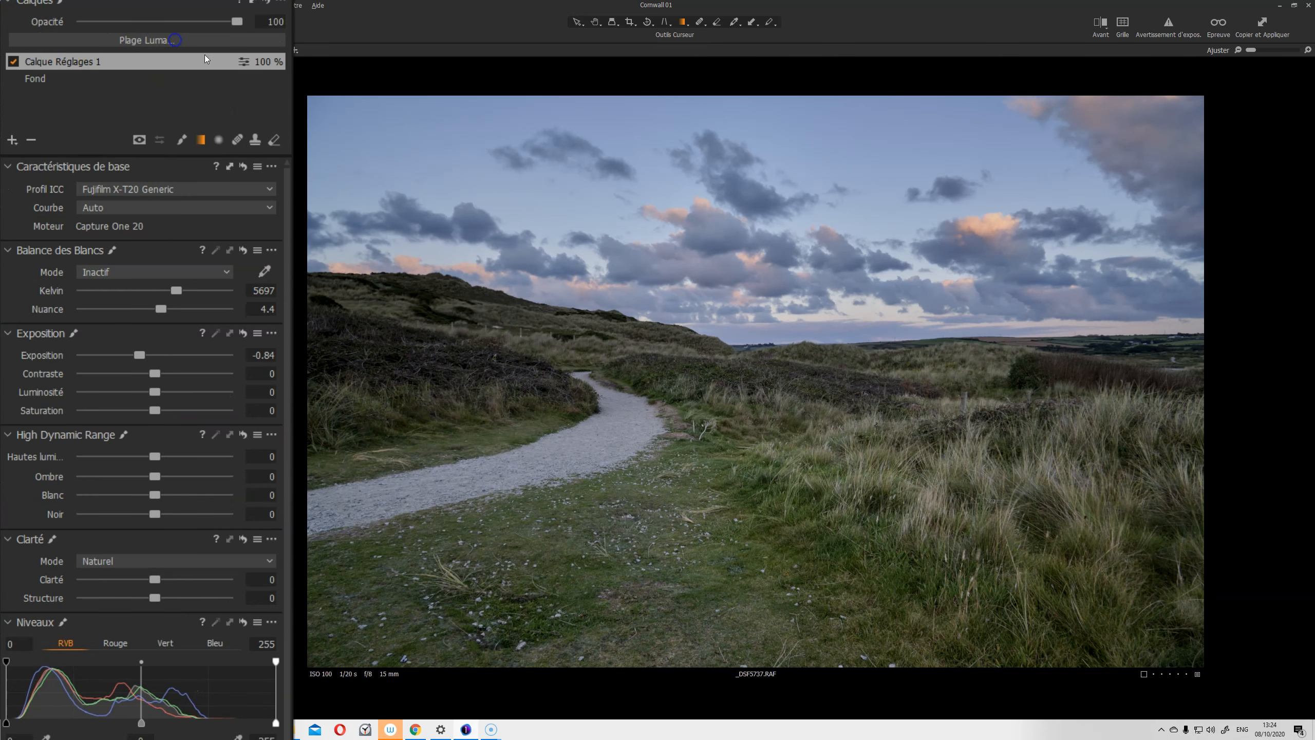
left_click(175, 40)
Float the Luma Range dialog and narrow the range, checking it with the mask overlay
left_click_drag(251, 322, 639, 422)
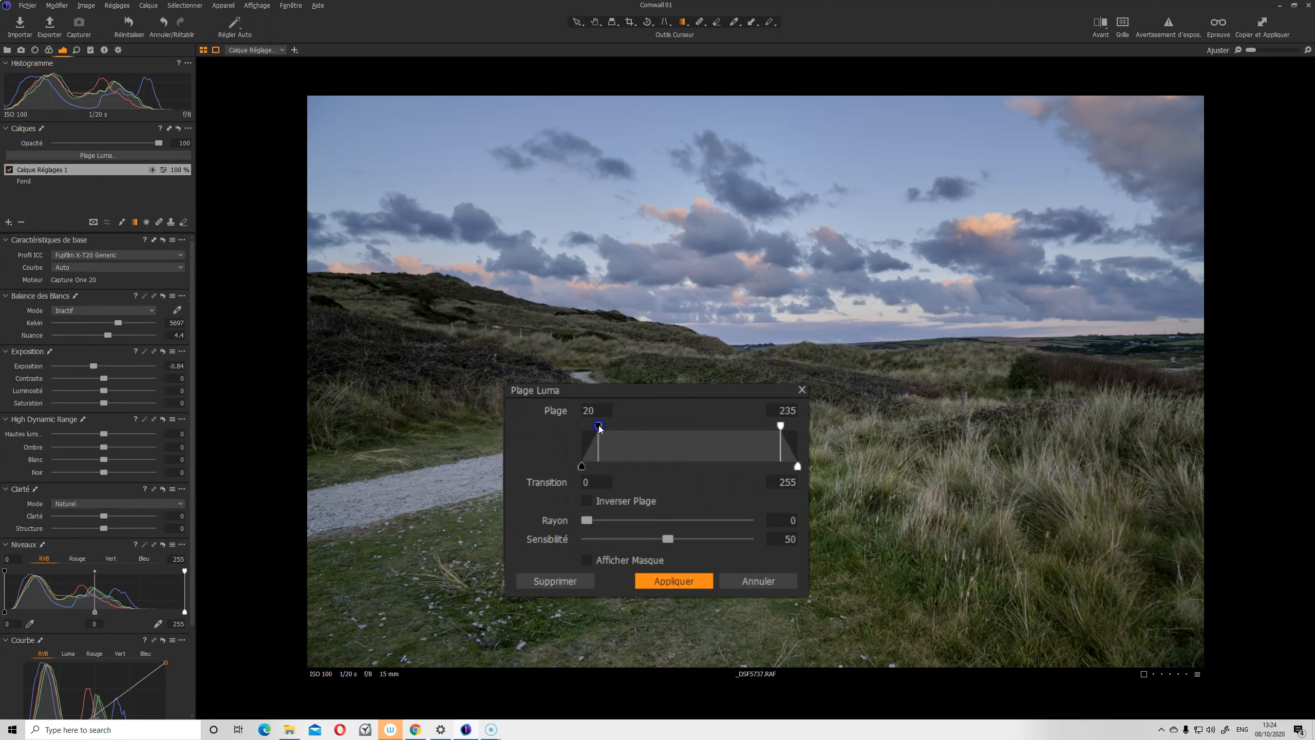
left_click_drag(599, 424, 502, 461)
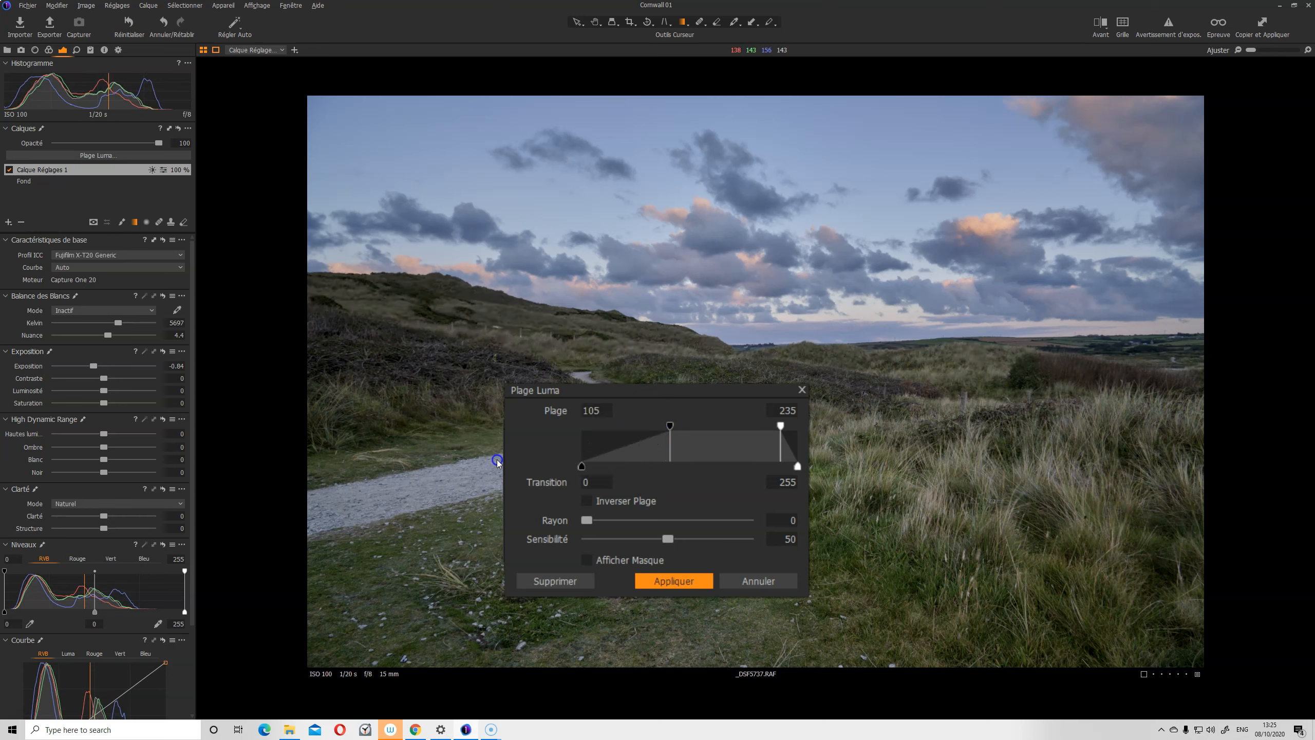
mouse_move(669, 429)
left_mouse_down()
mouse_move(635, 424)
mouse_move(647, 436)
left_mouse_up()
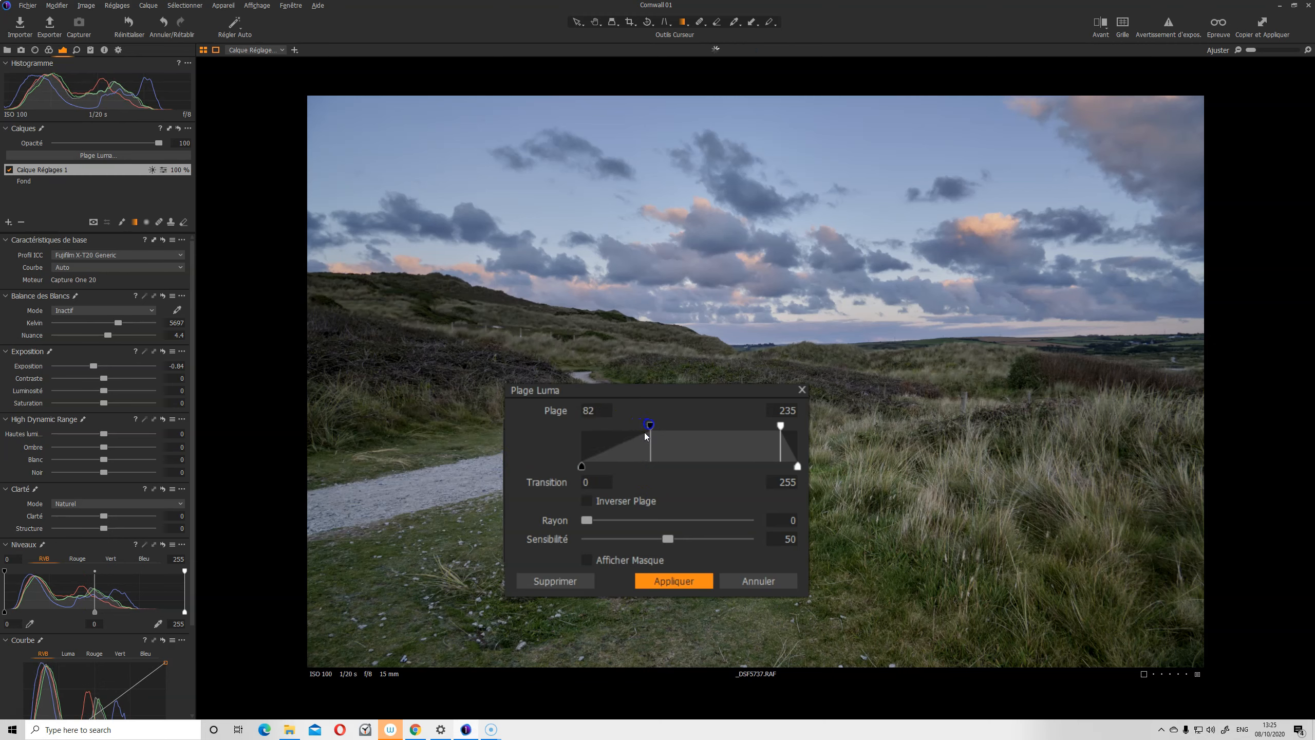
left_click(587, 559)
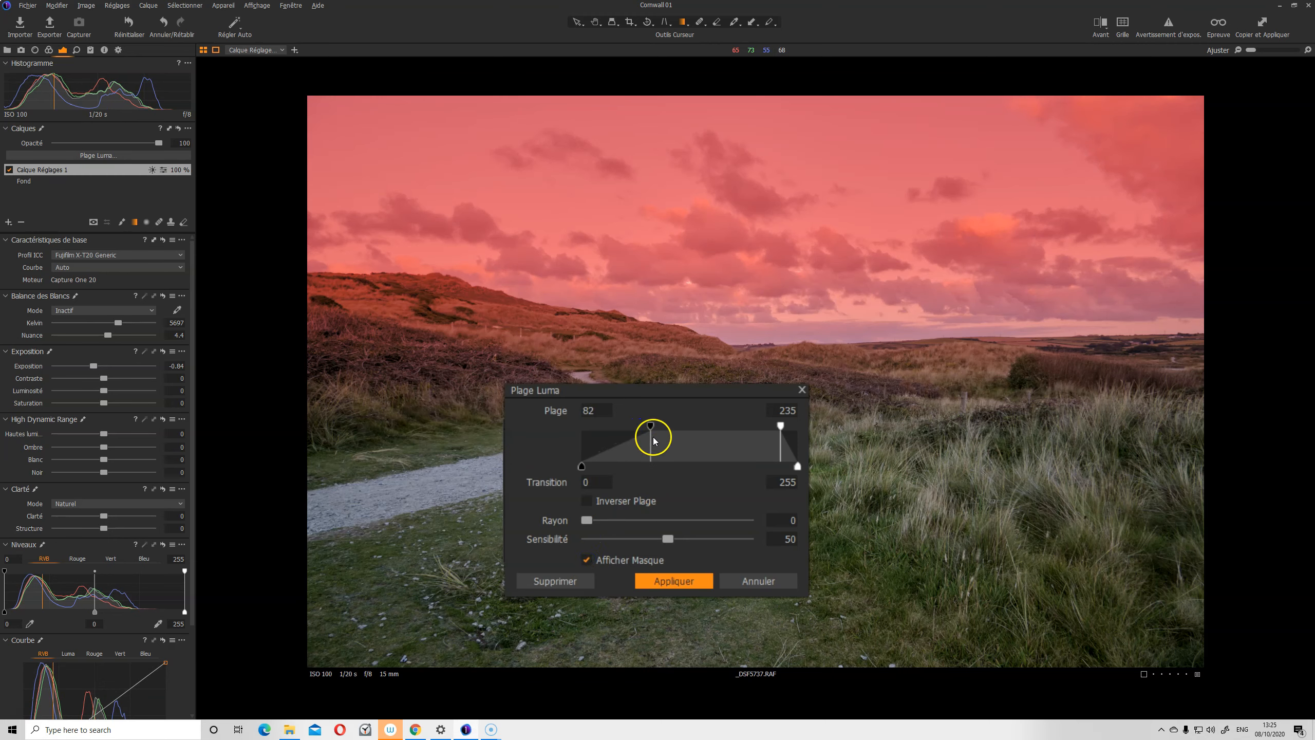
left_click_drag(650, 426, 705, 433)
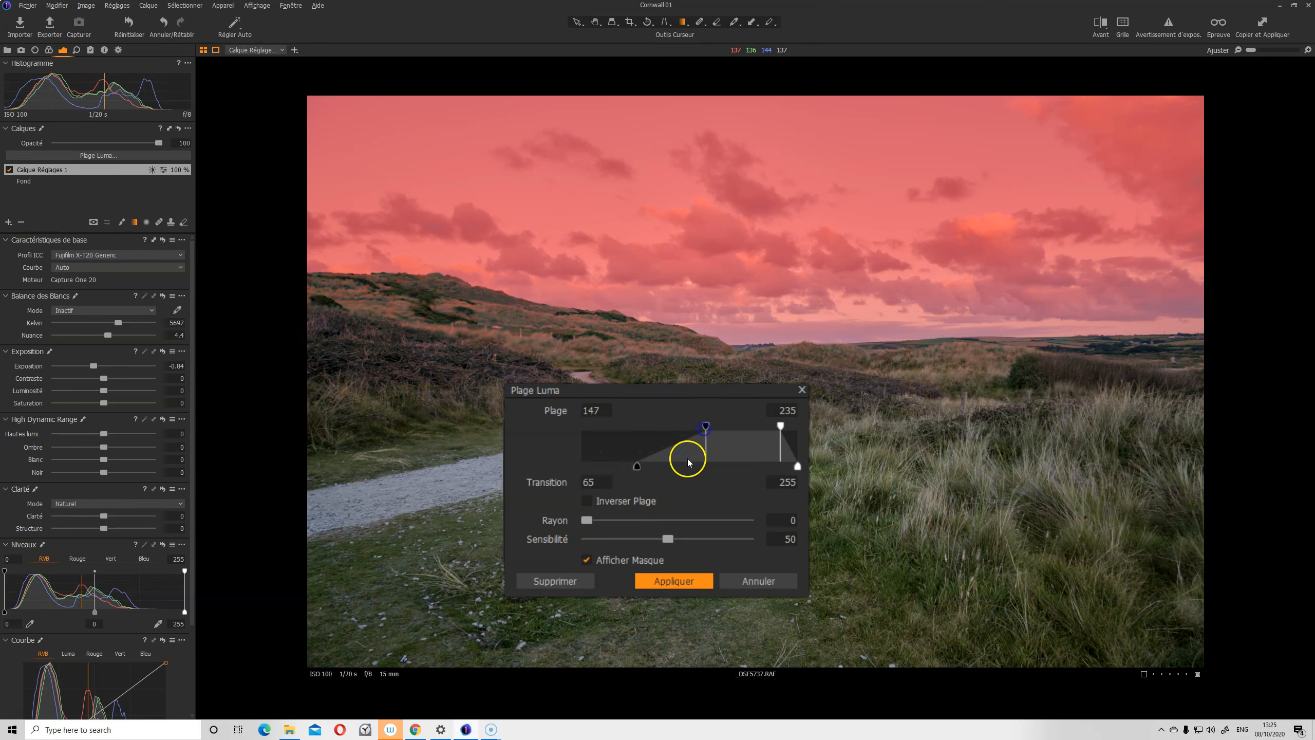
Tune the transition to 33, toggling the mask overlay, and apply the 147–235 luma range
left_click_drag(638, 468, 596, 465)
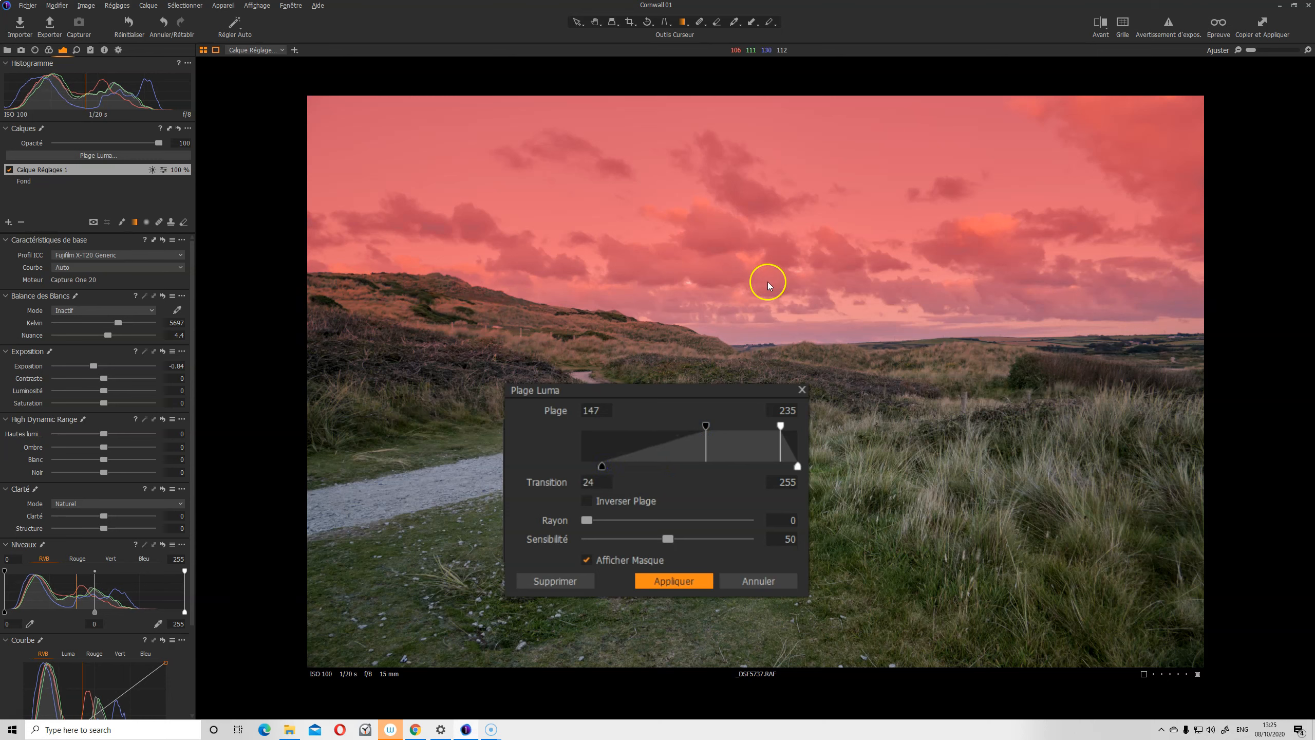
left_click_drag(602, 466, 662, 478)
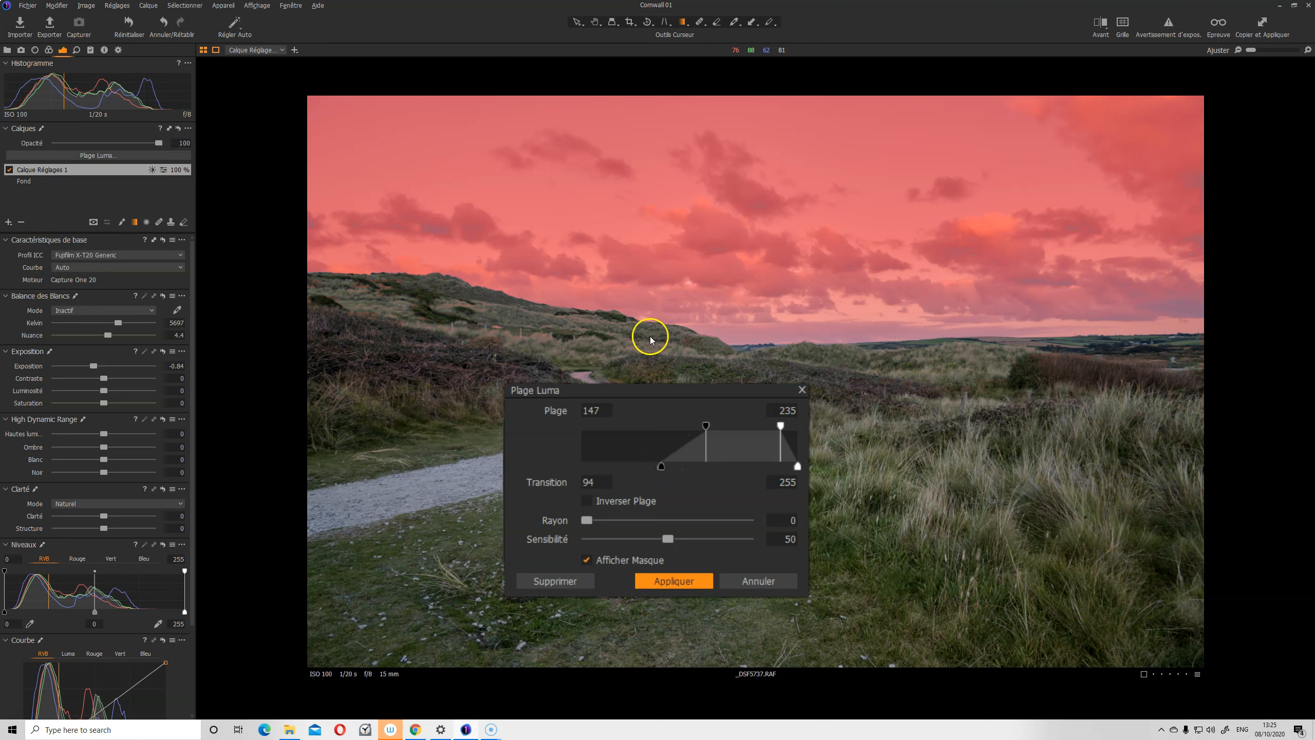
left_click_drag(663, 466, 634, 467)
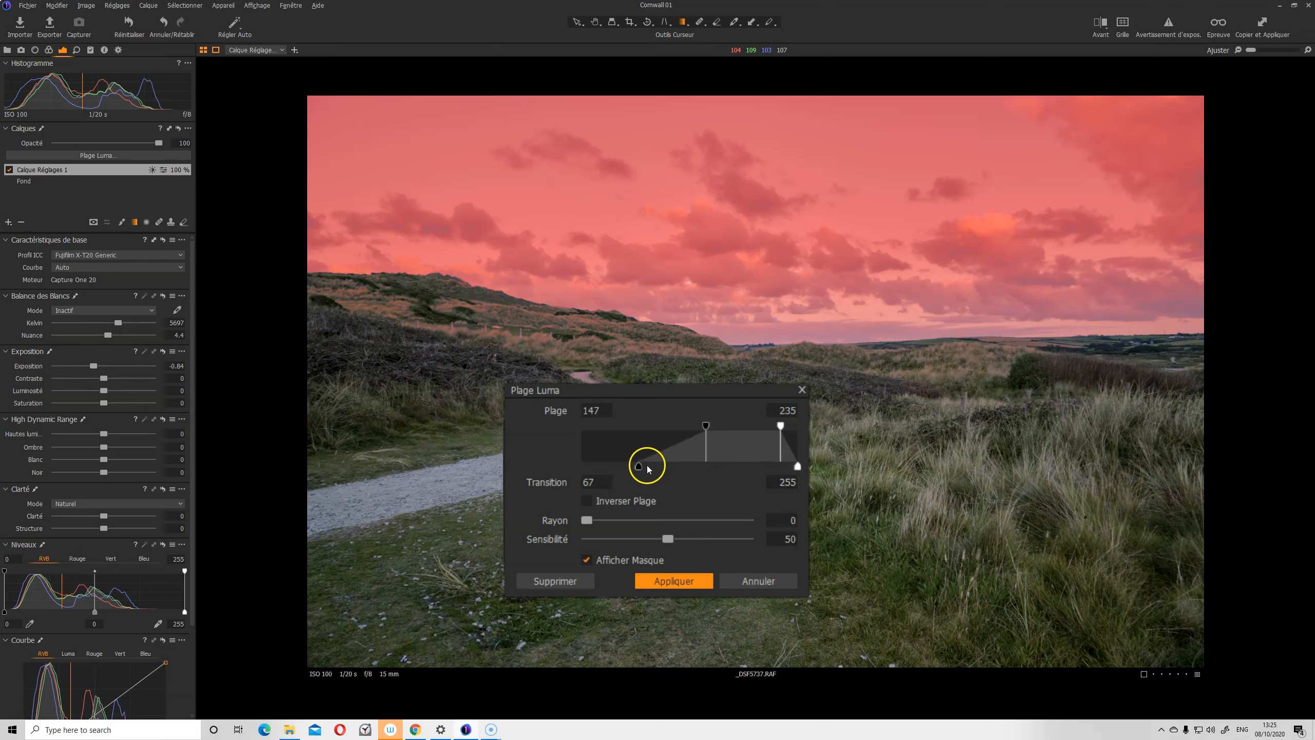
left_click(586, 560)
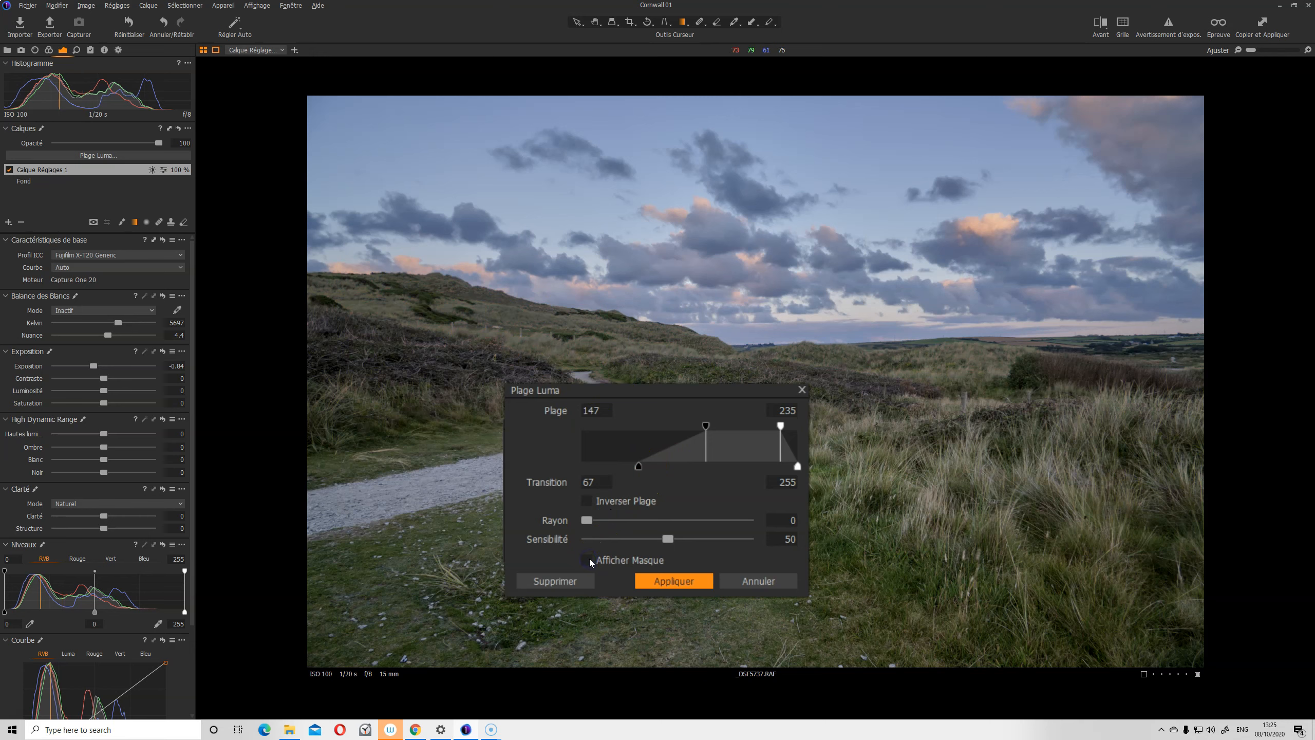
left_click_drag(639, 469, 554, 464)
left_click(584, 557)
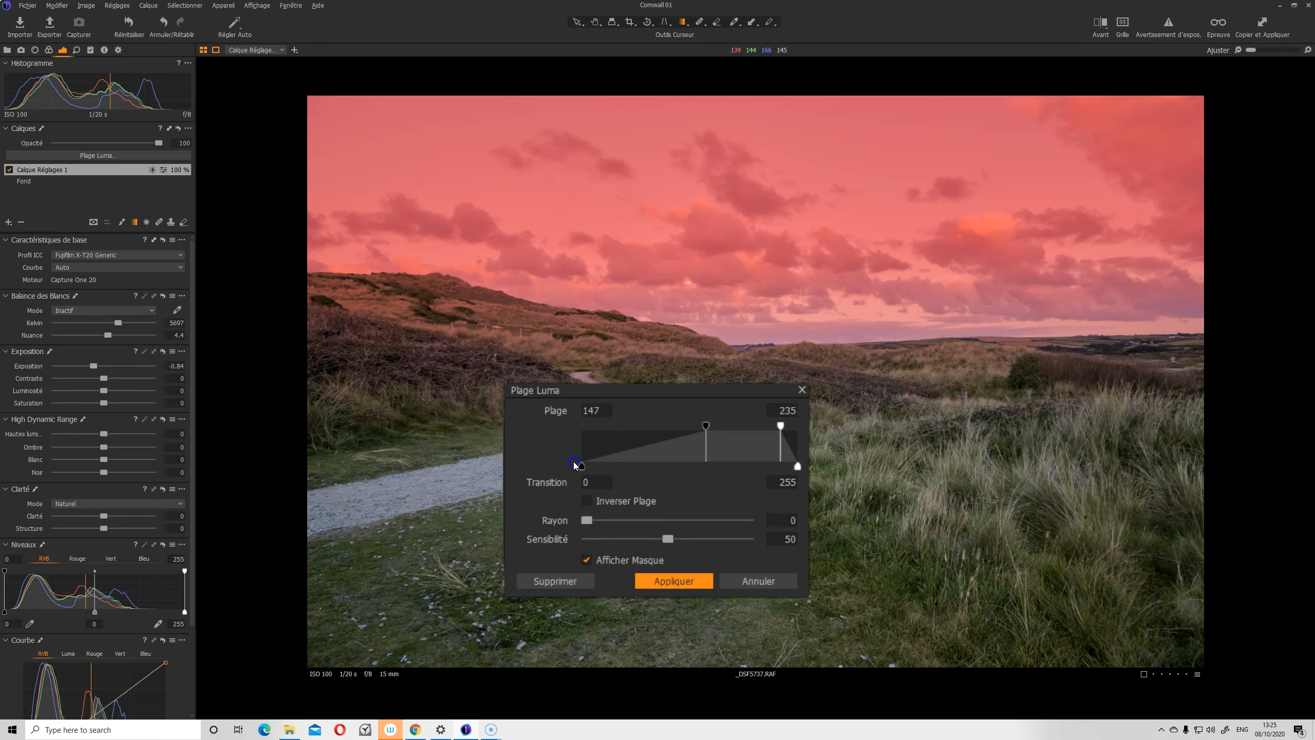
left_click_drag(580, 467, 360, 454)
left_click_drag(582, 466, 609, 468)
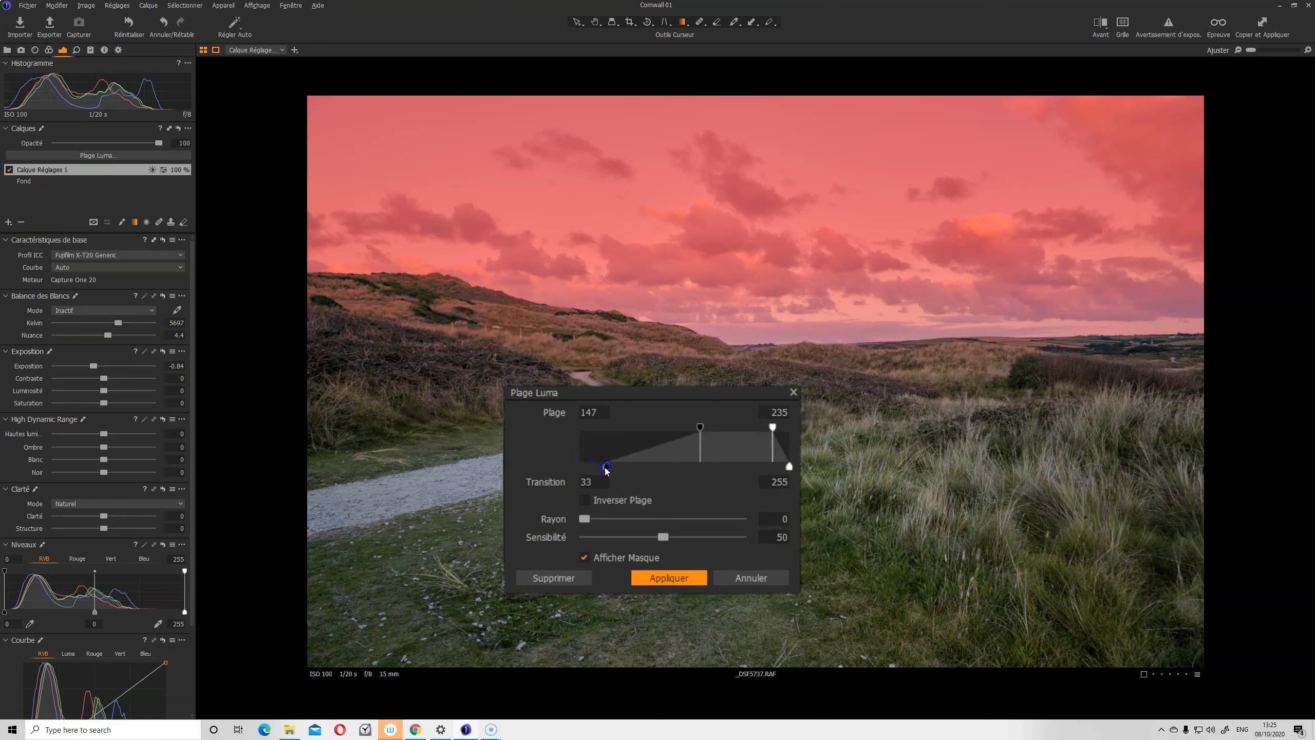
left_click(616, 550)
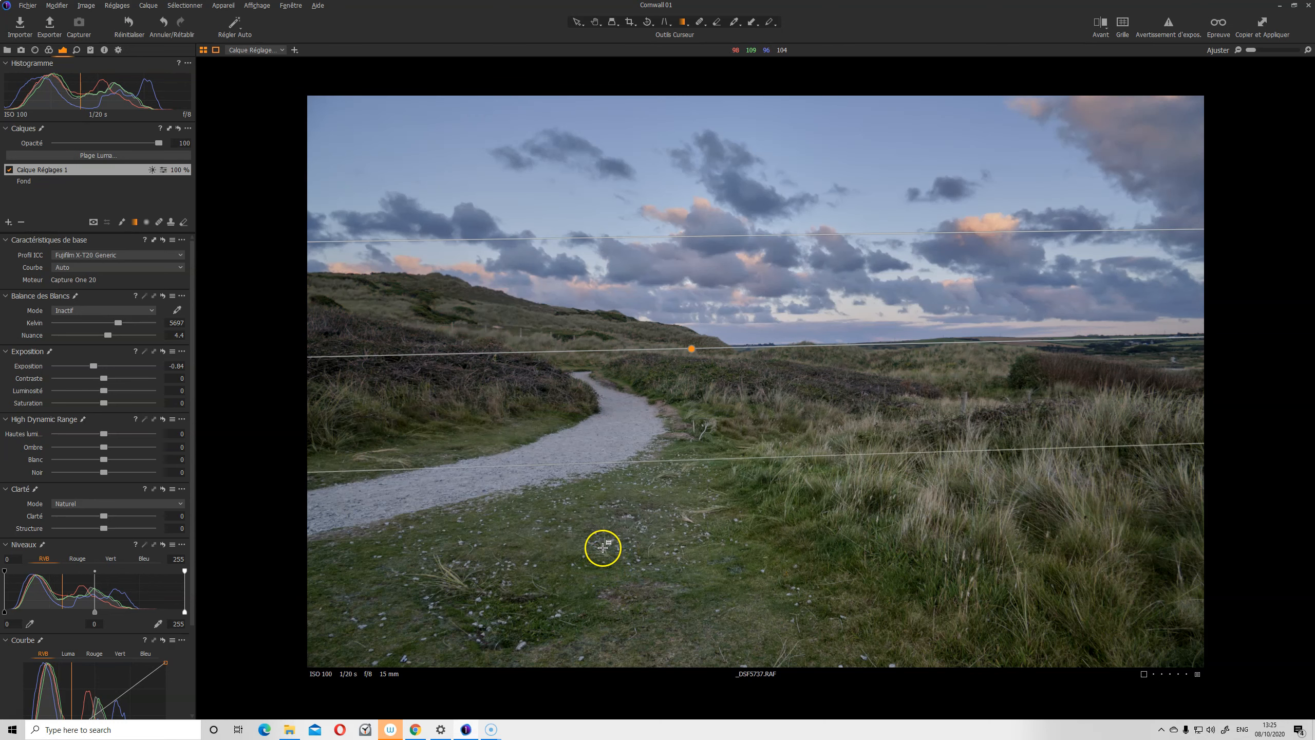
Darken the sky layer to -1.22 exposure and add a second blank adjustment layer
left_click_drag(133, 362, 127, 357)
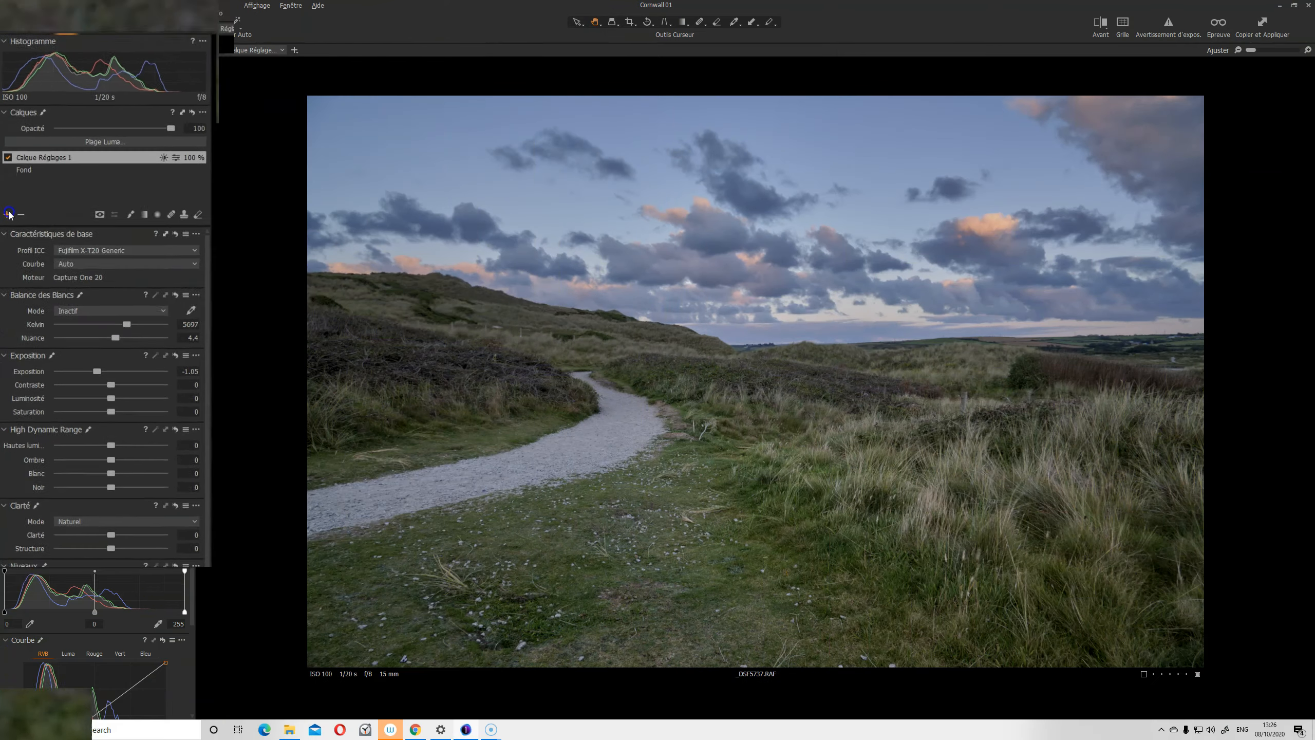
left_click(9, 214)
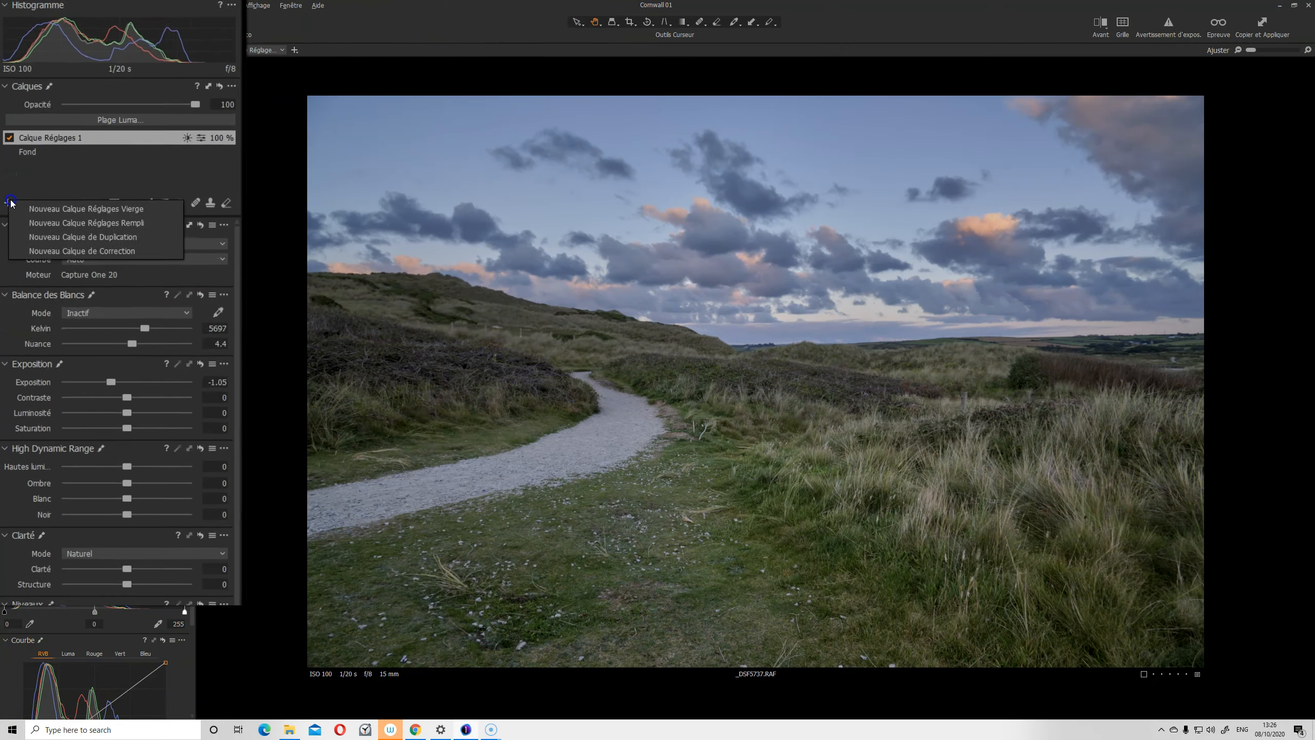
left_click(58, 229)
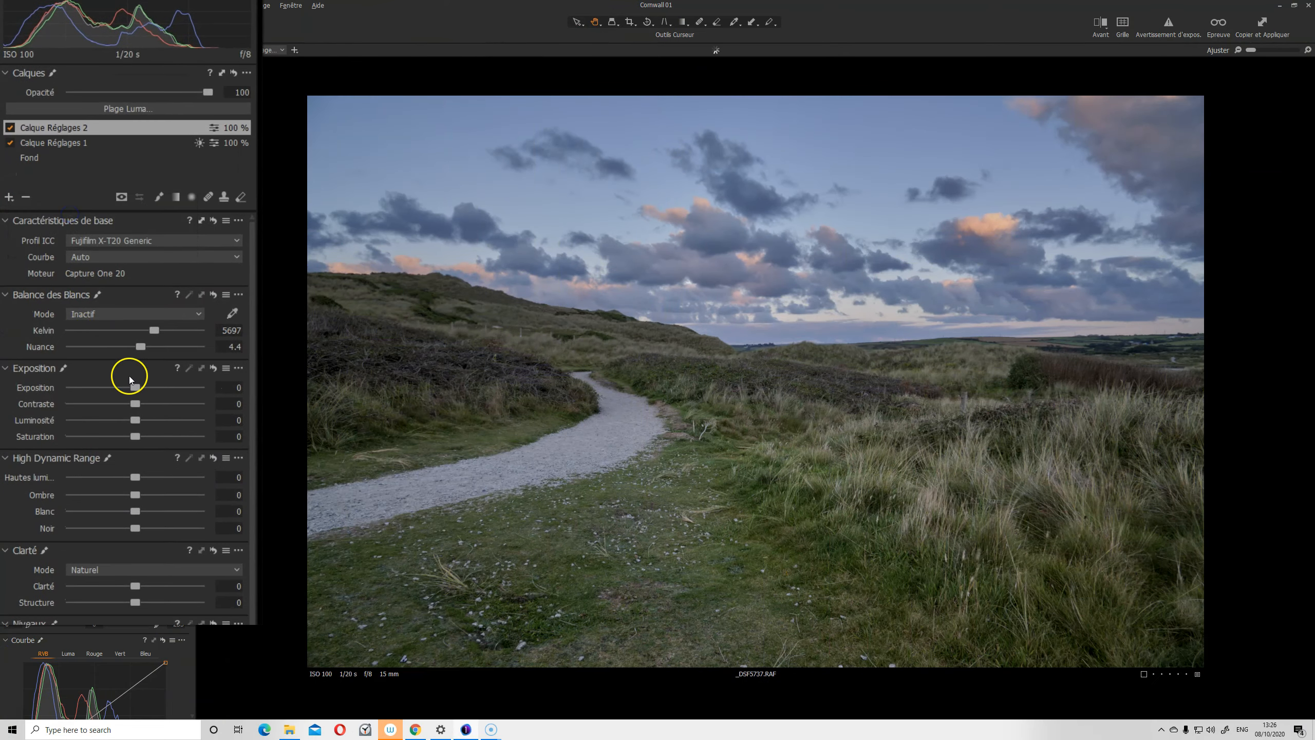
left_click_drag(139, 405, 147, 407)
double_click(145, 405)
Add a tone-curve point on the second layer, comparing the curve reset and restored
scroll(181, 441, "down", 3)
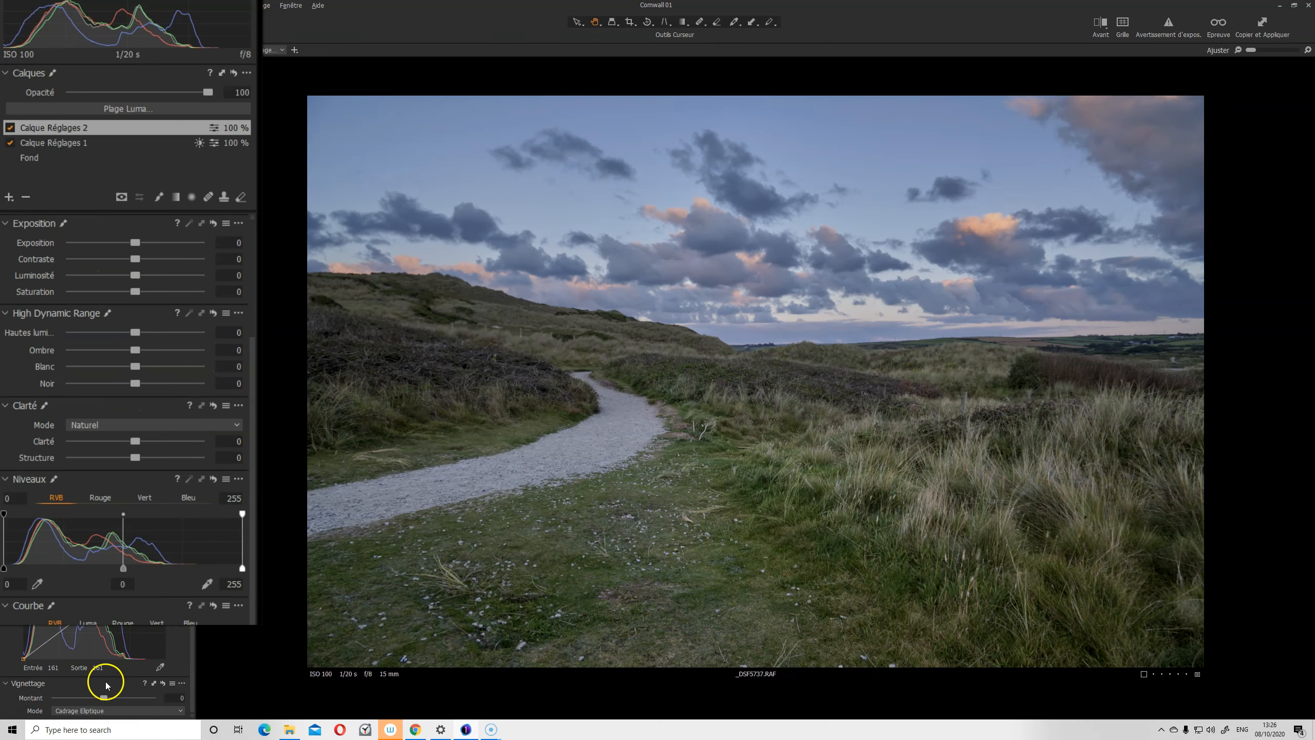
mouse_move(86, 645)
left_mouse_down()
mouse_move(92, 666)
mouse_move(90, 644)
left_mouse_up()
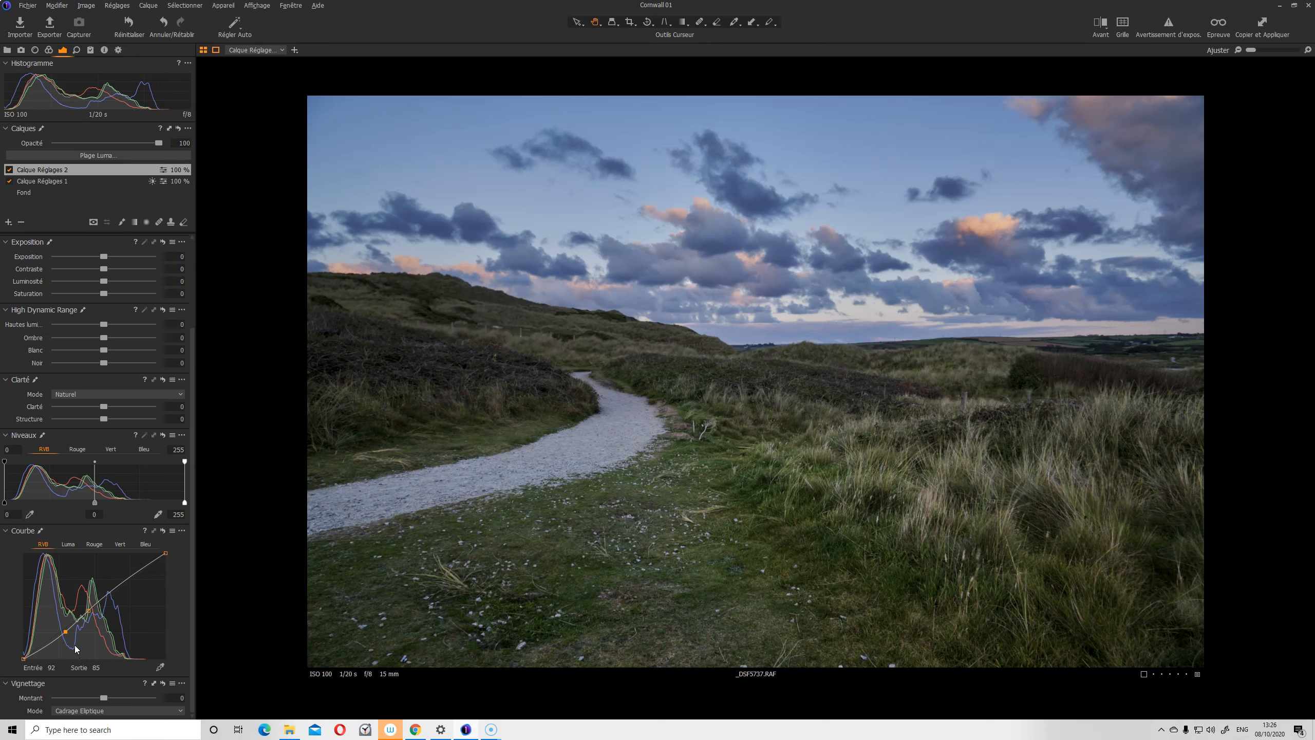
left_click(161, 531)
left_click(161, 529, "alt")
left_click(161, 529, "alt")
Compare the edit against the original with Before/After, then view it full-screen
left_click(118, 435)
key("y")
key("y")
key("y")
key("y")
key("F11")
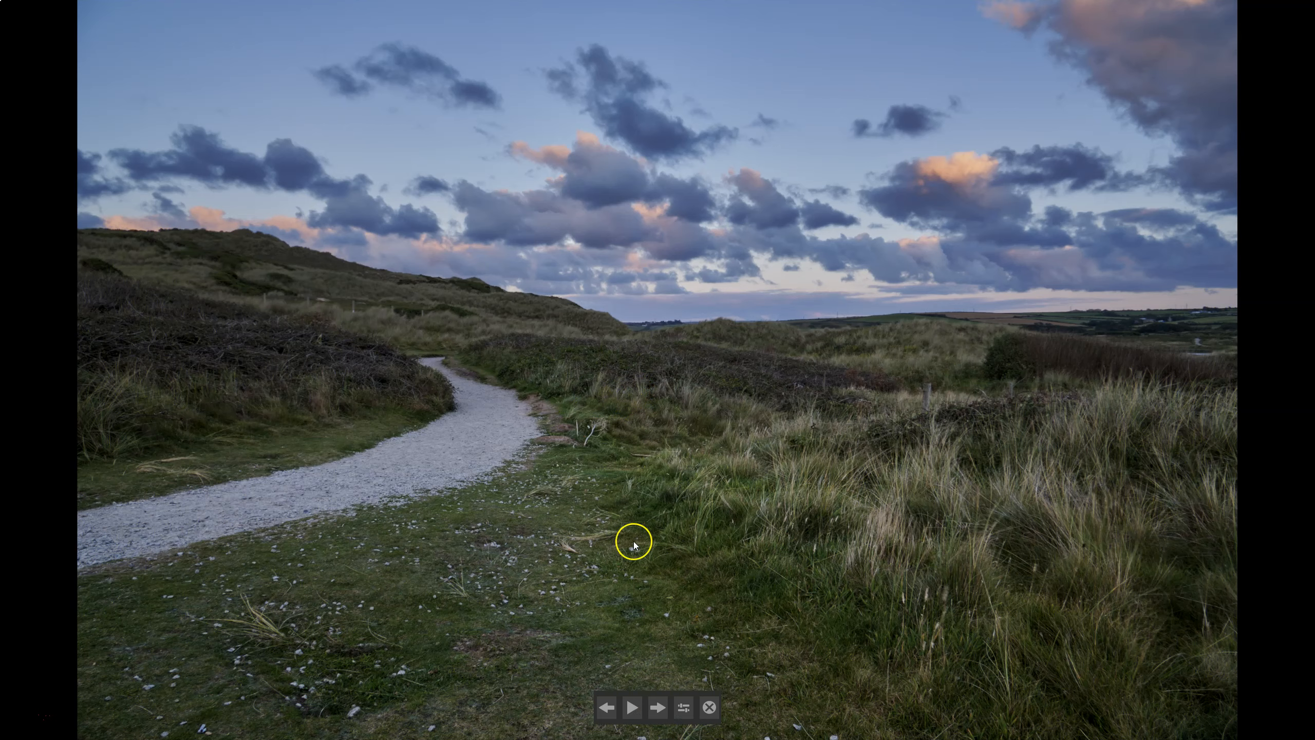
Exit the slideshow, try Structure 29 on the second layer, then reset it to 0
left_click(709, 707)
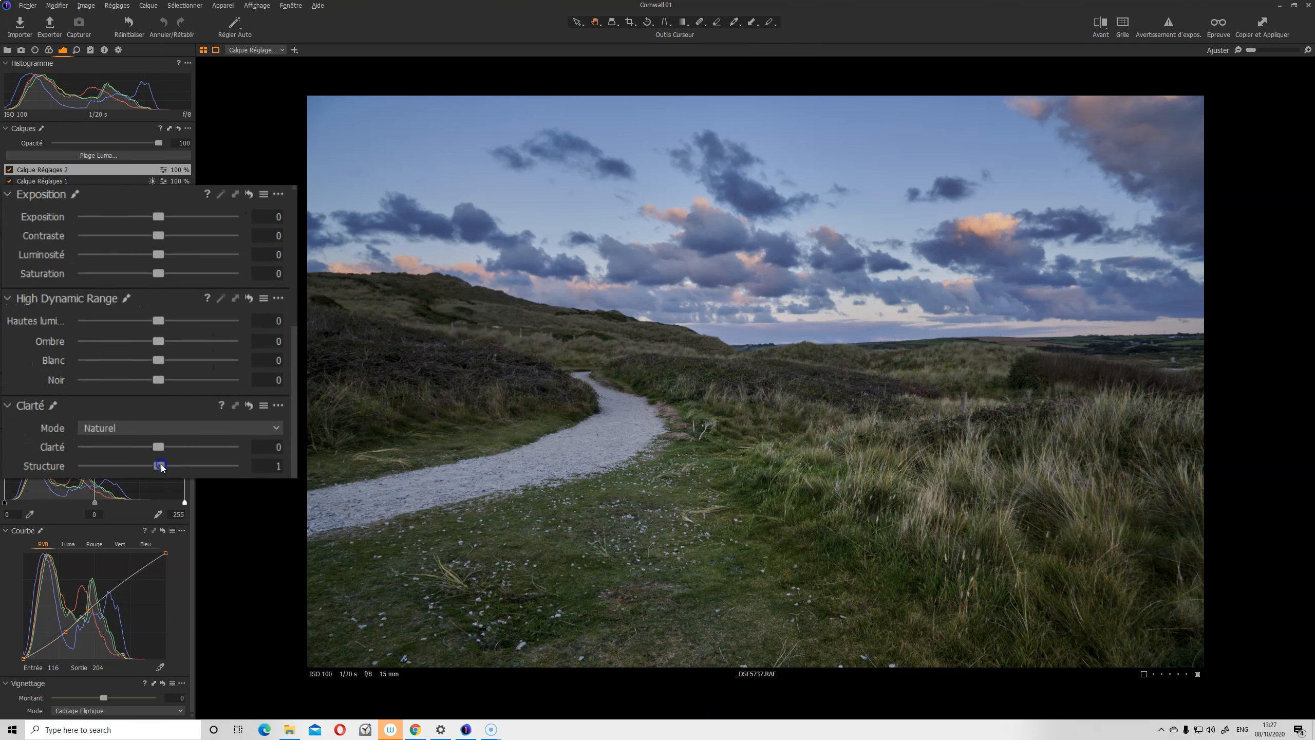
mouse_move(185, 463)
left_mouse_down()
mouse_move(151, 459)
mouse_move(194, 460)
mouse_move(157, 463)
mouse_move(181, 460)
left_mouse_up()
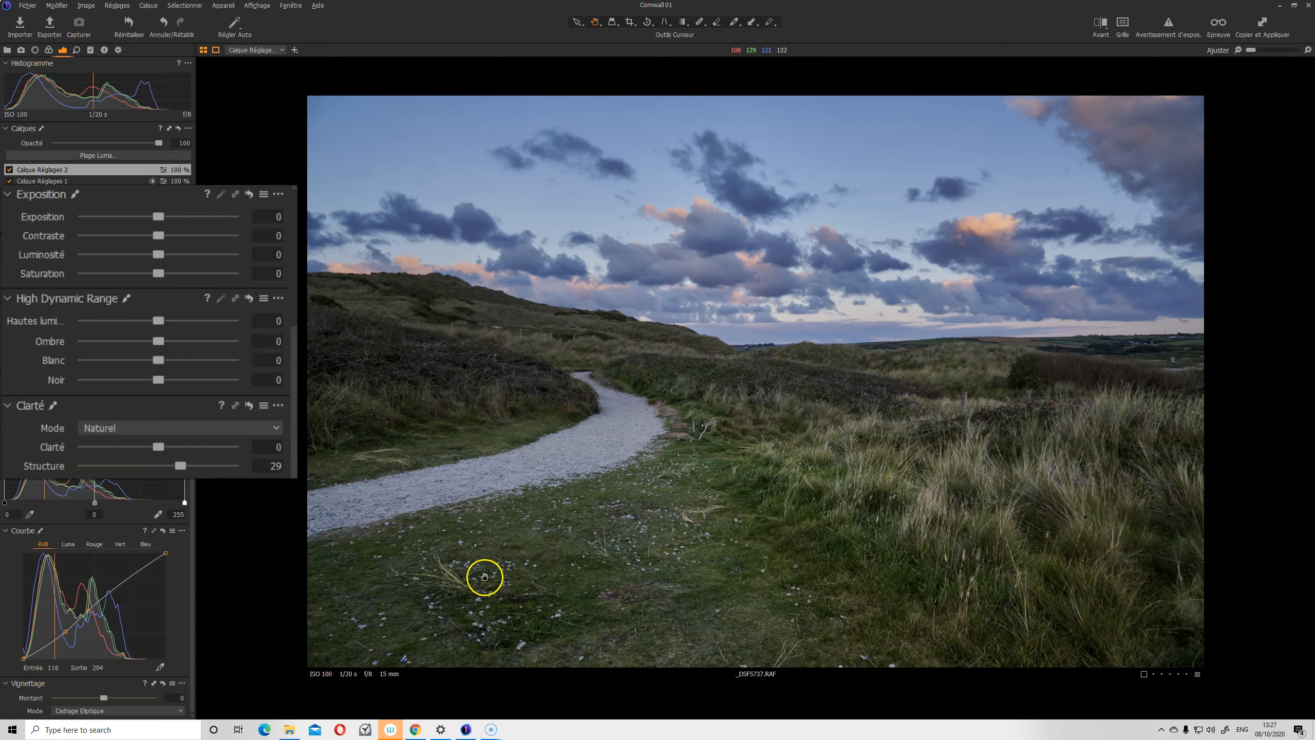
double_click(180, 465)
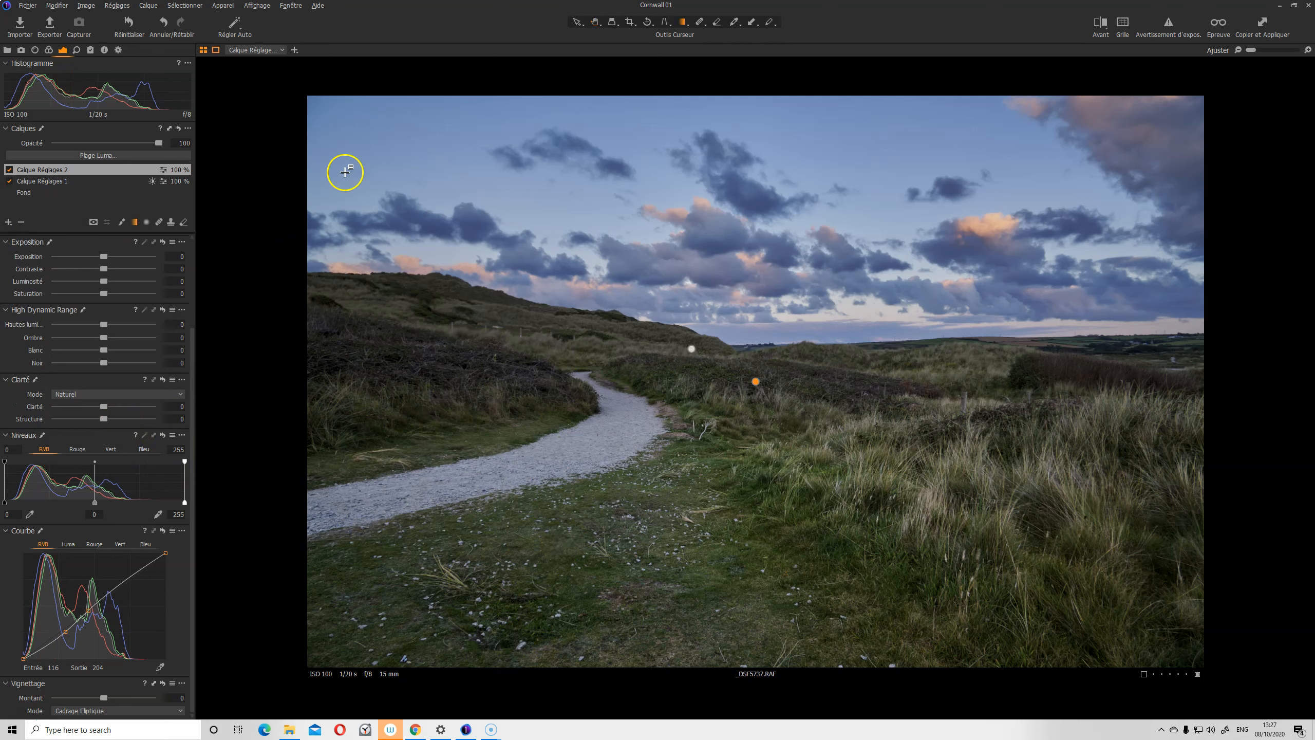
left_click(9, 221)
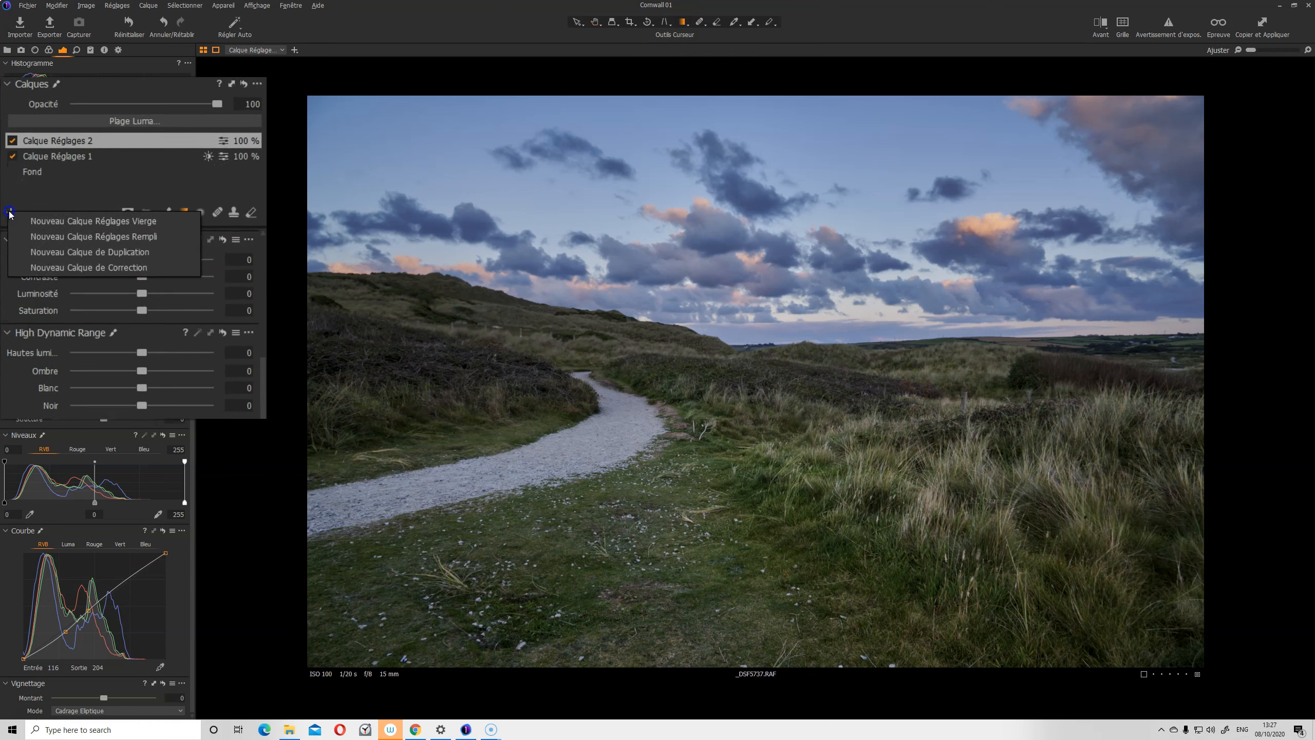
Add a third adjustment layer with a bottom-up linear gradient and Structure 60
left_click(47, 228)
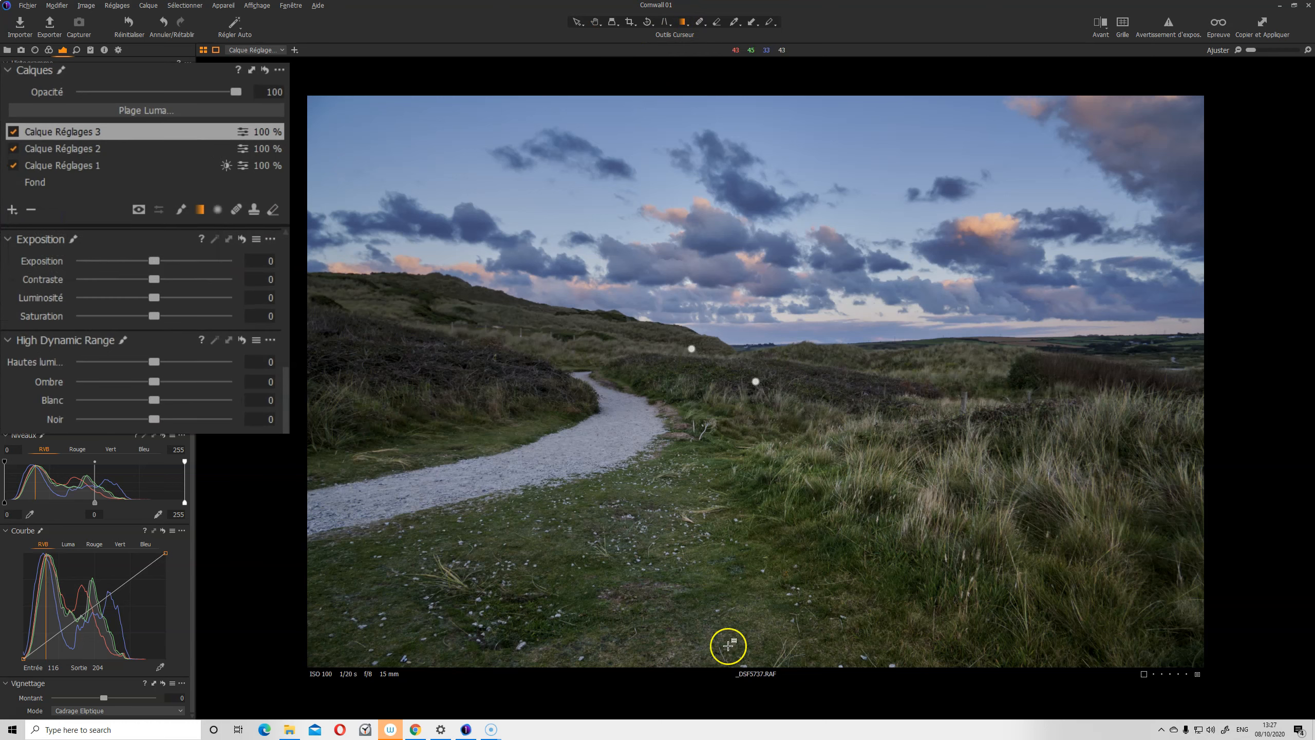
left_click_drag(725, 661, 728, 484)
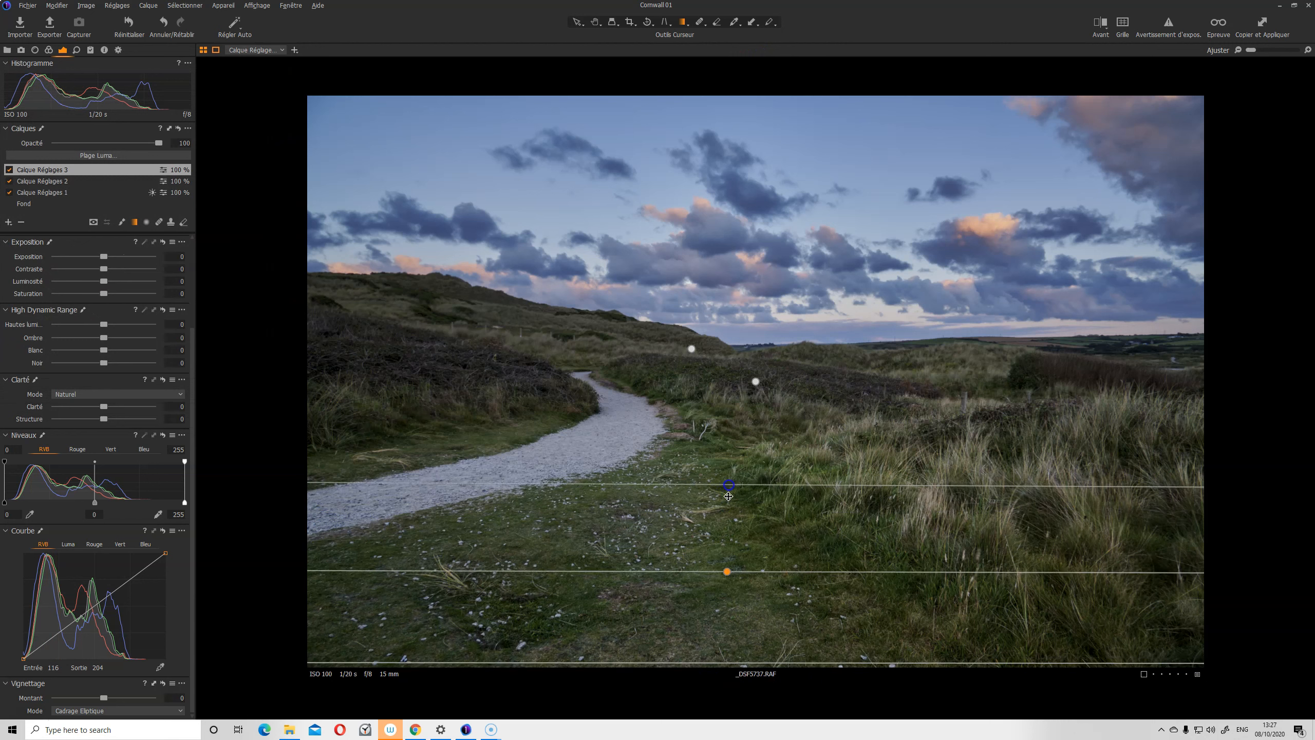
left_click_drag(729, 574, 722, 433)
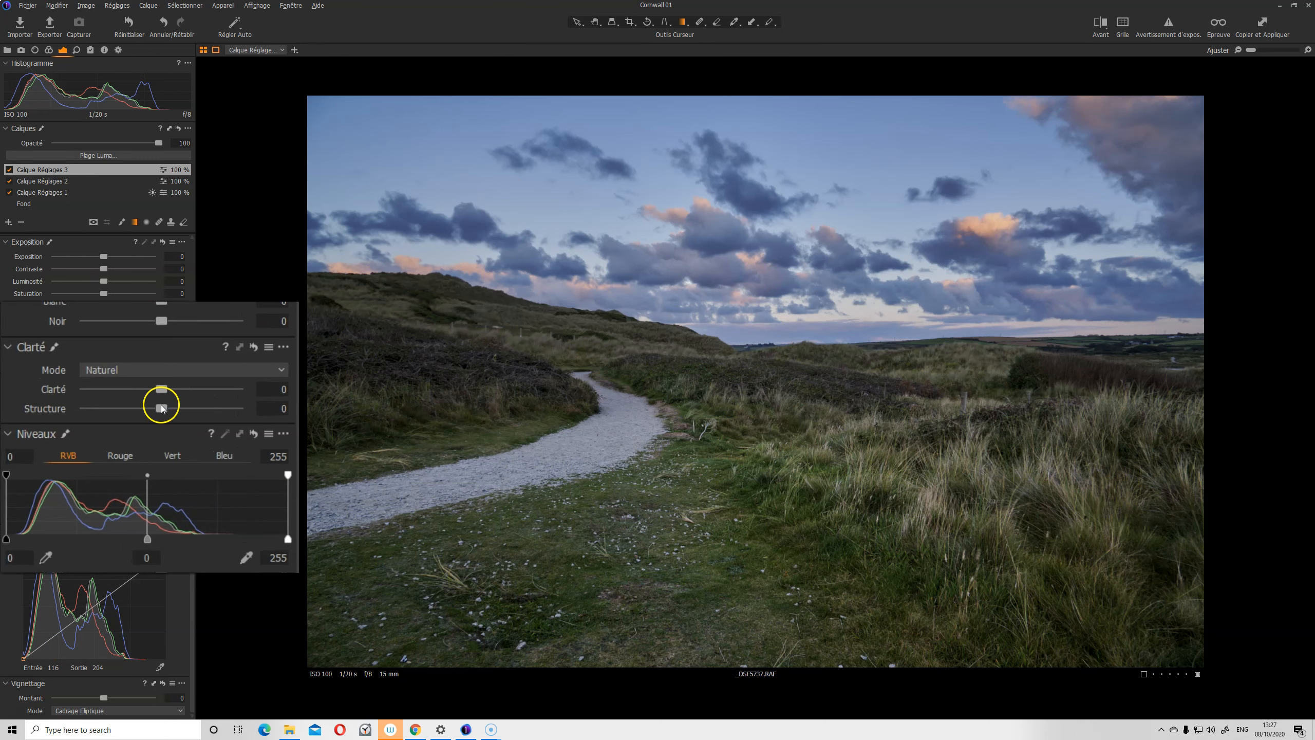
left_click_drag(184, 408, 208, 430)
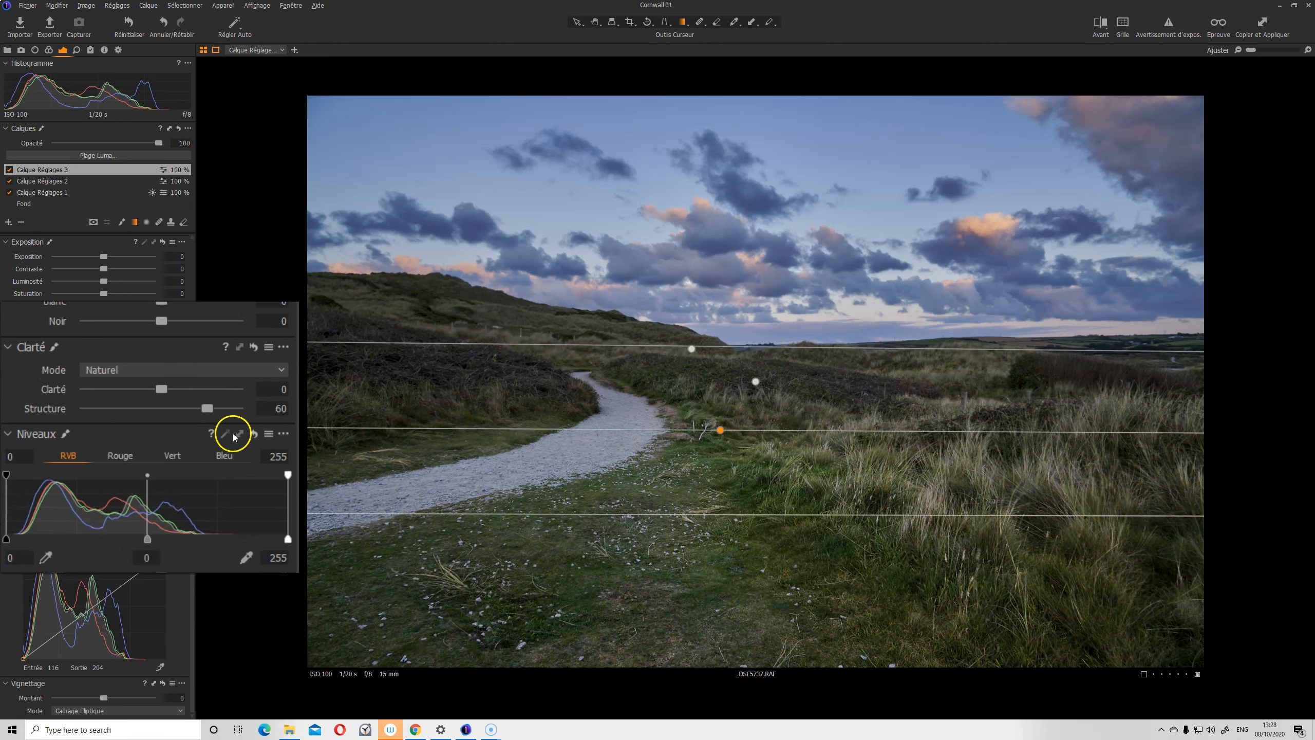
Refine the foreground gradient's fade and position while viewing the red mask overlay
key("m")
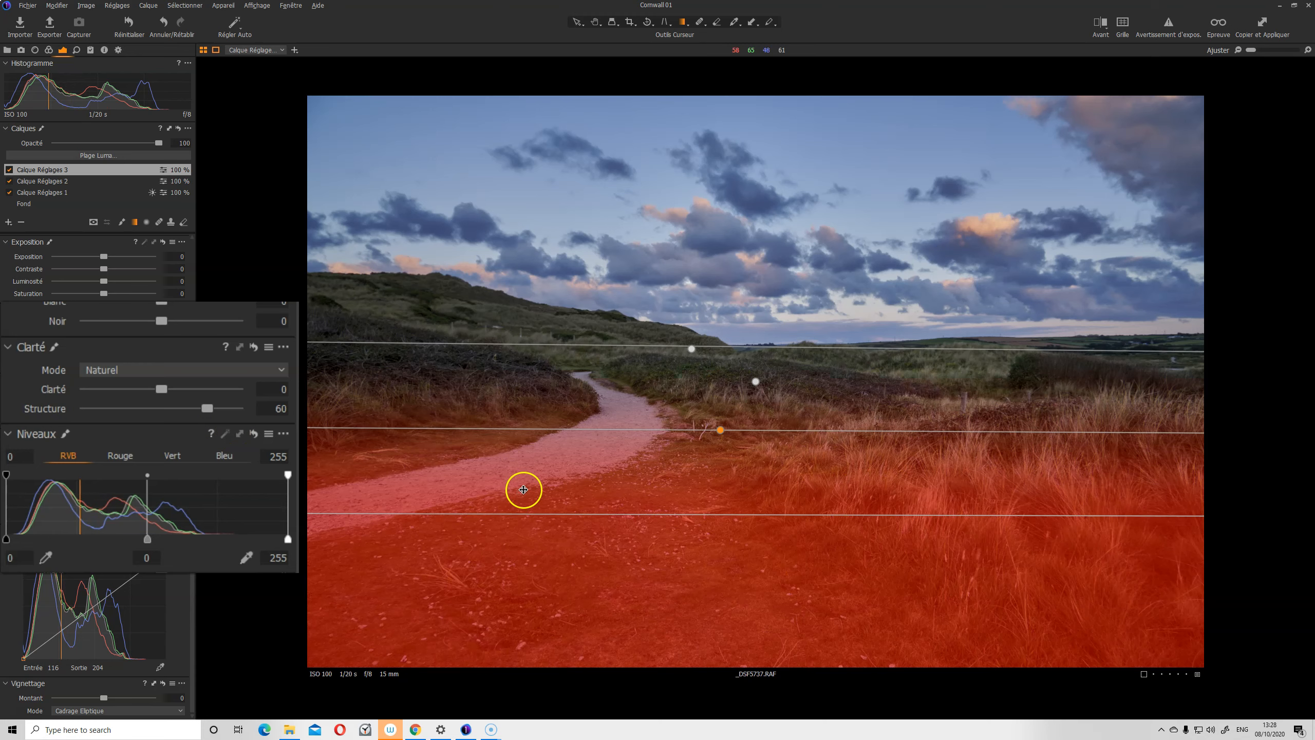
left_click_drag(734, 343, 738, 205)
left_click_drag(721, 363, 719, 394)
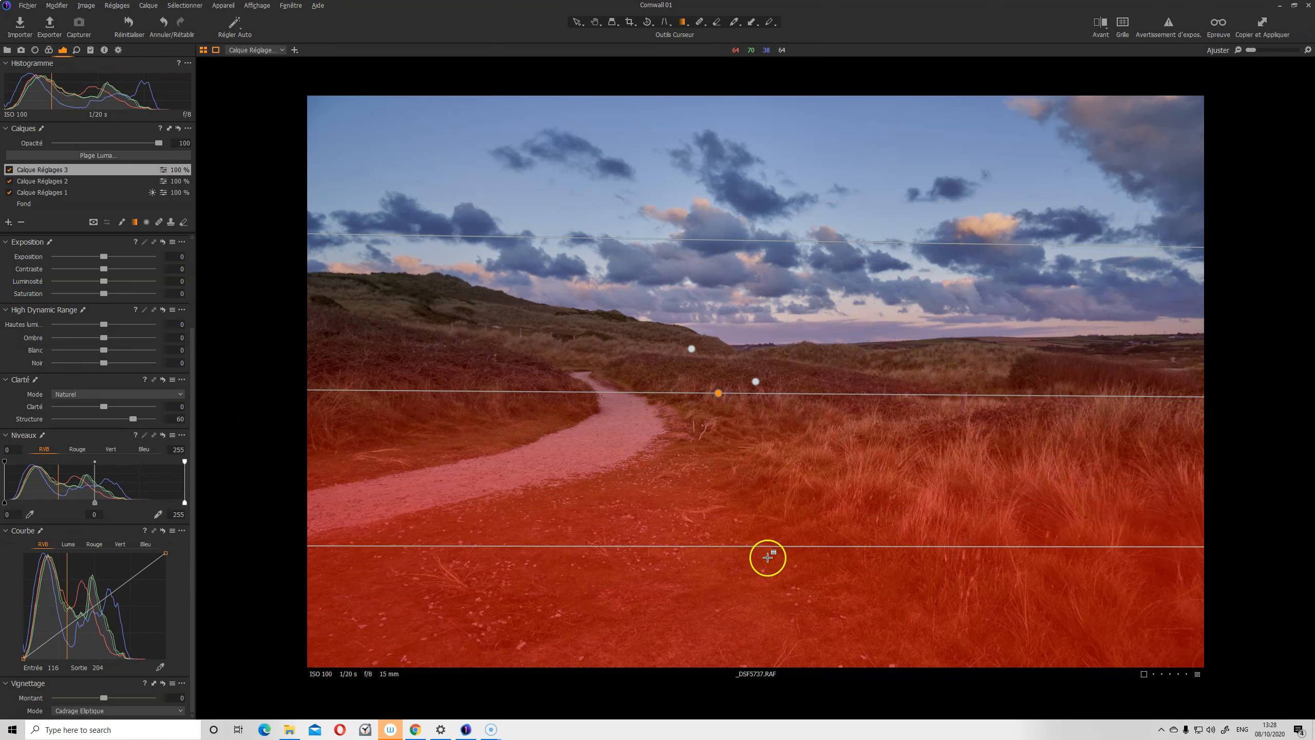
left_click_drag(766, 546, 777, 634)
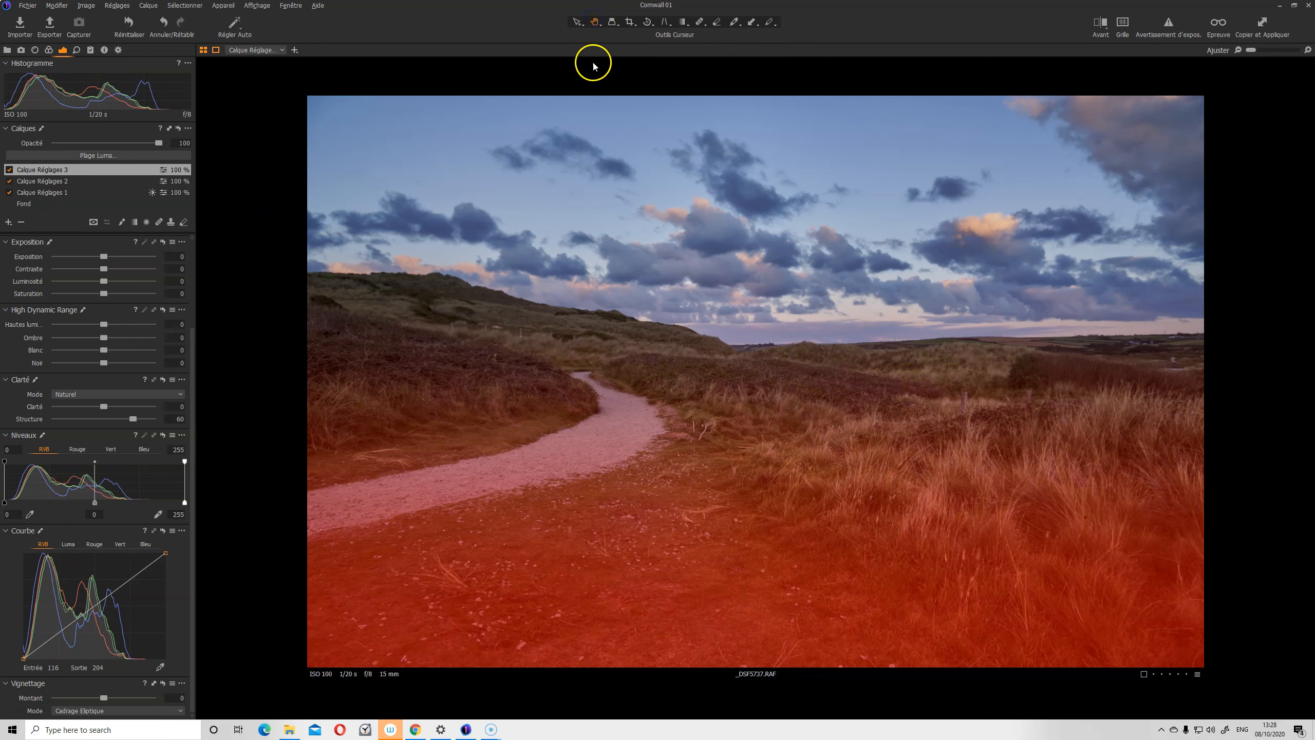
key("m")
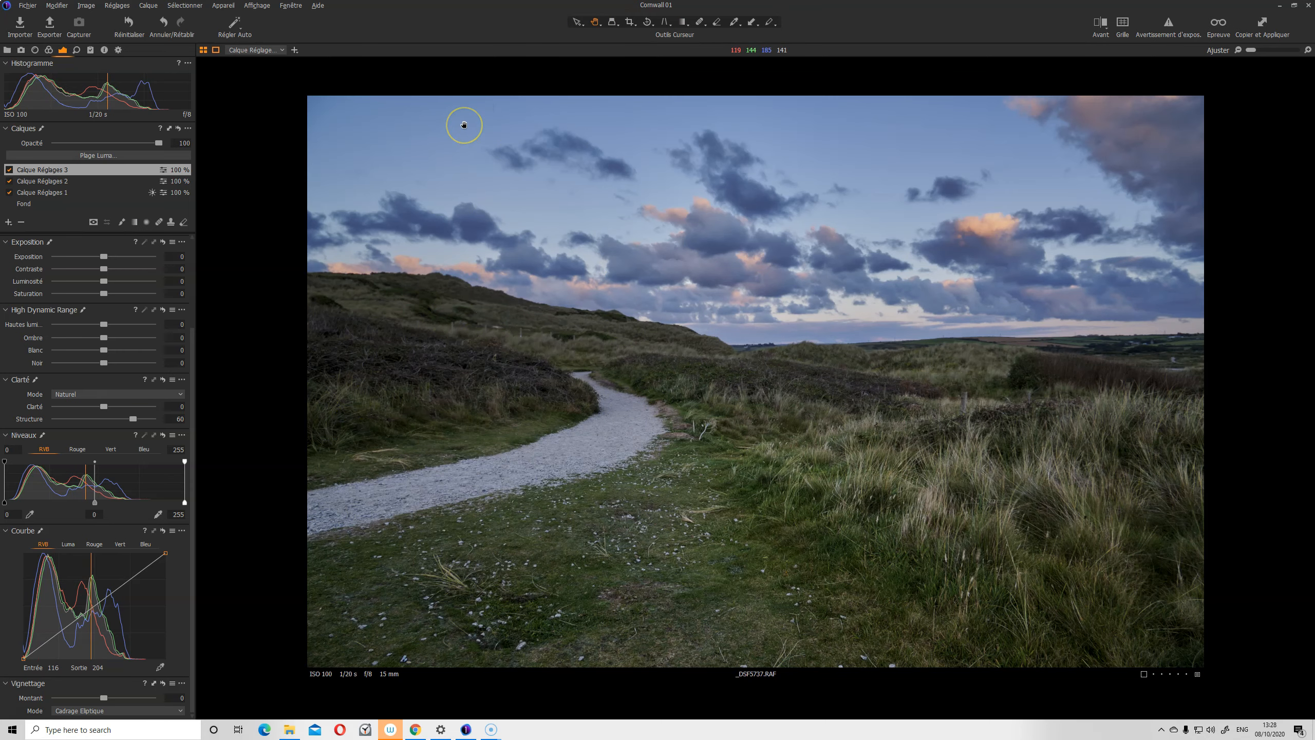
key("F11")
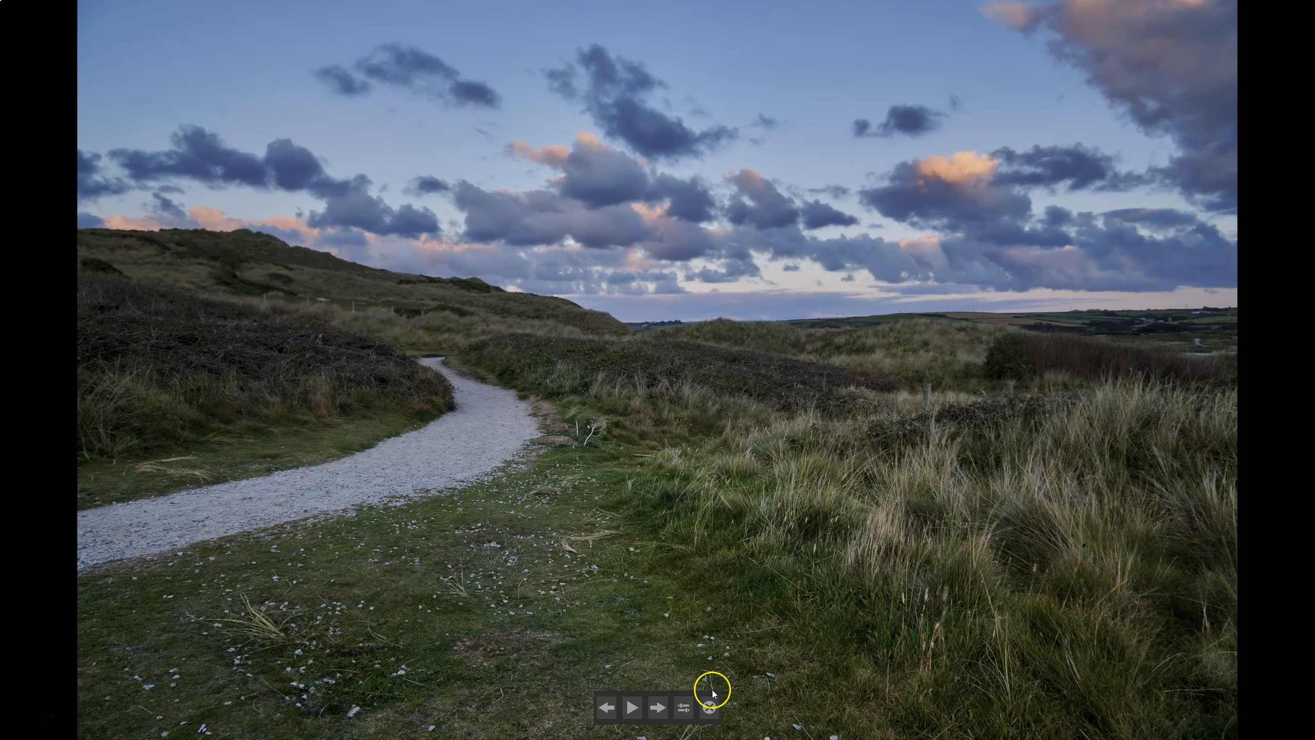
left_click(709, 707)
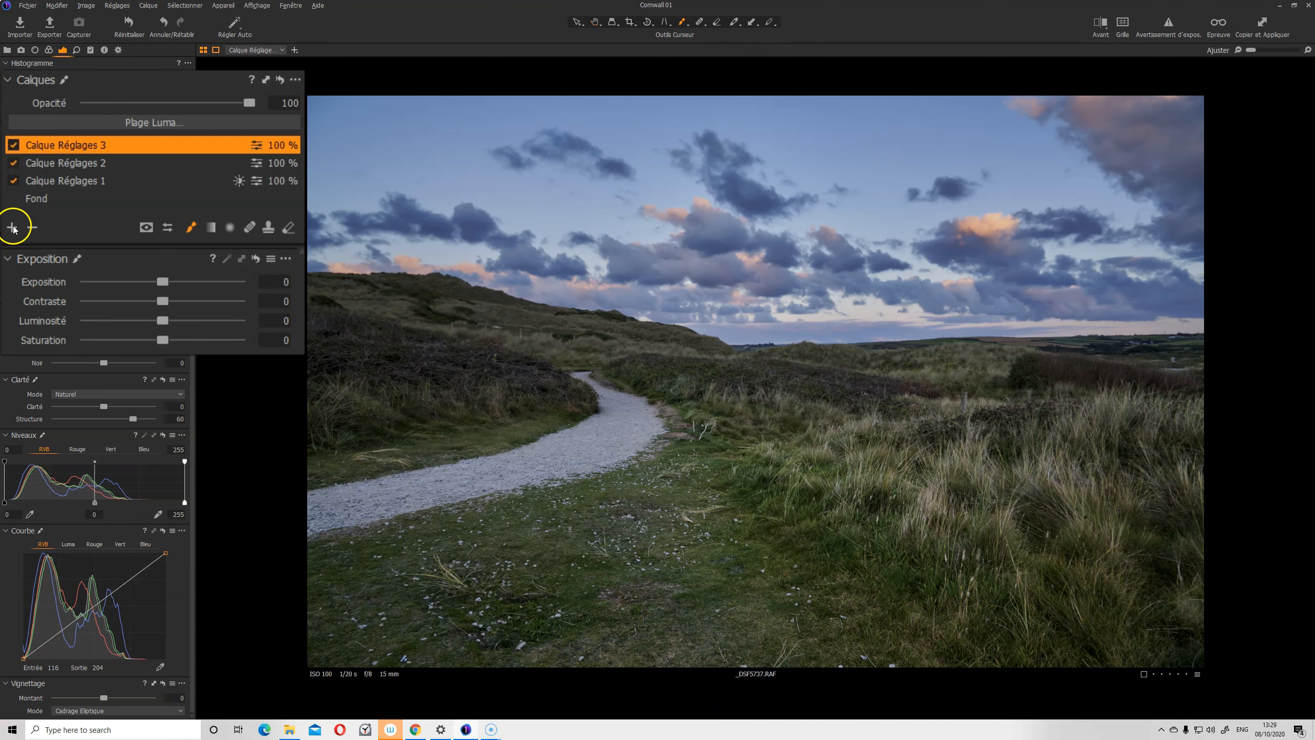
Add Calque Réglages 4 and brush its mask over the foreground grass
left_click(12, 227)
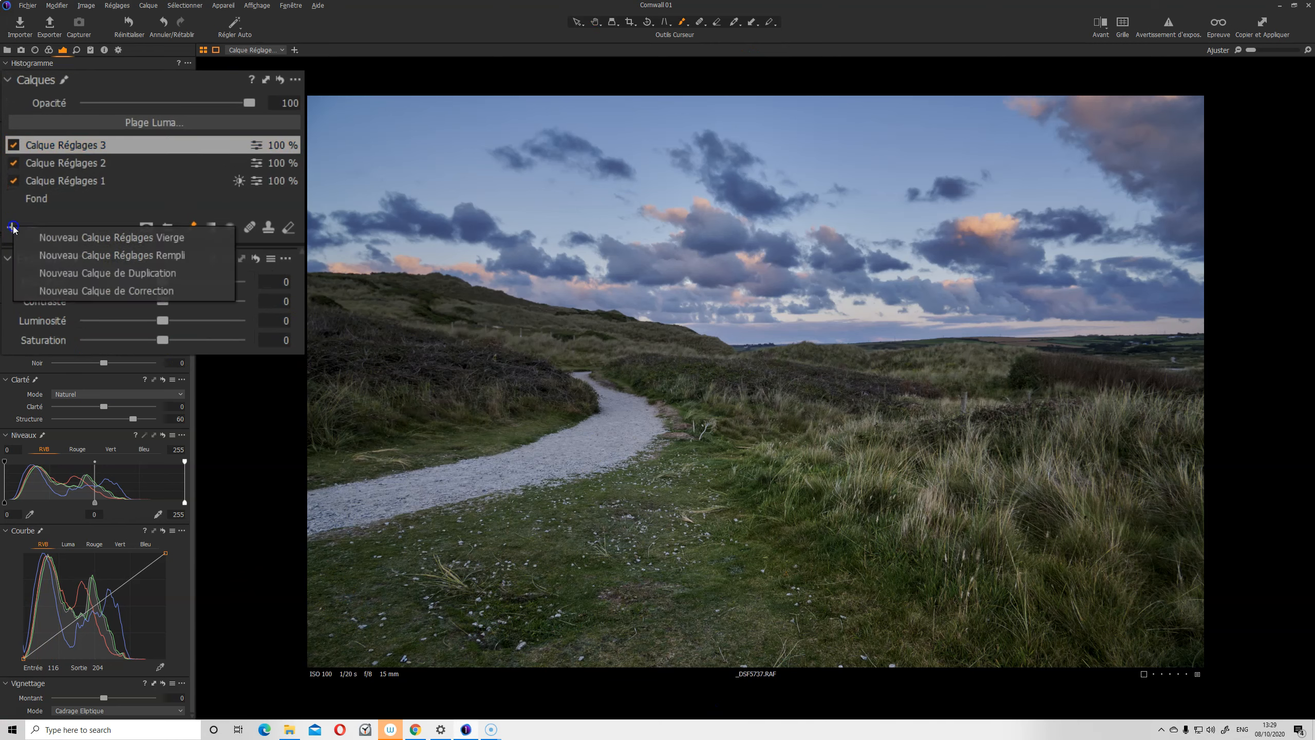
left_click(68, 237)
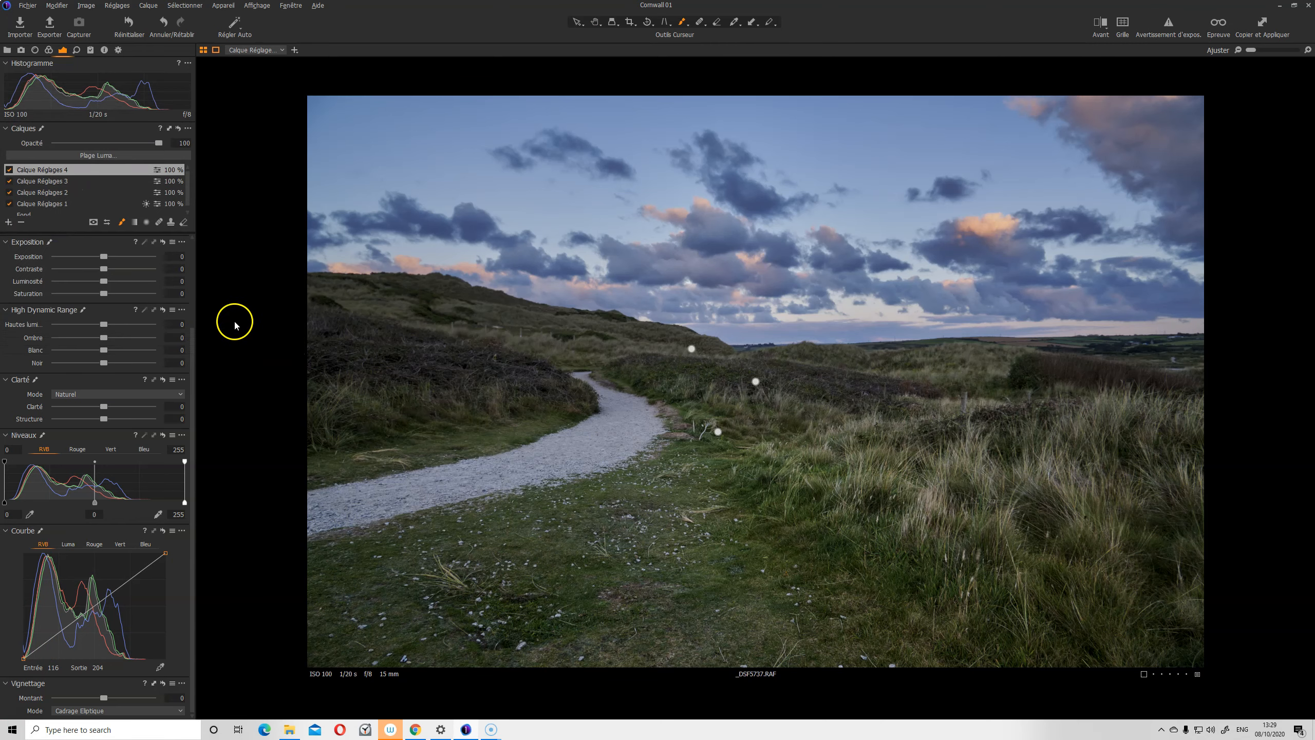
right_click(647, 433)
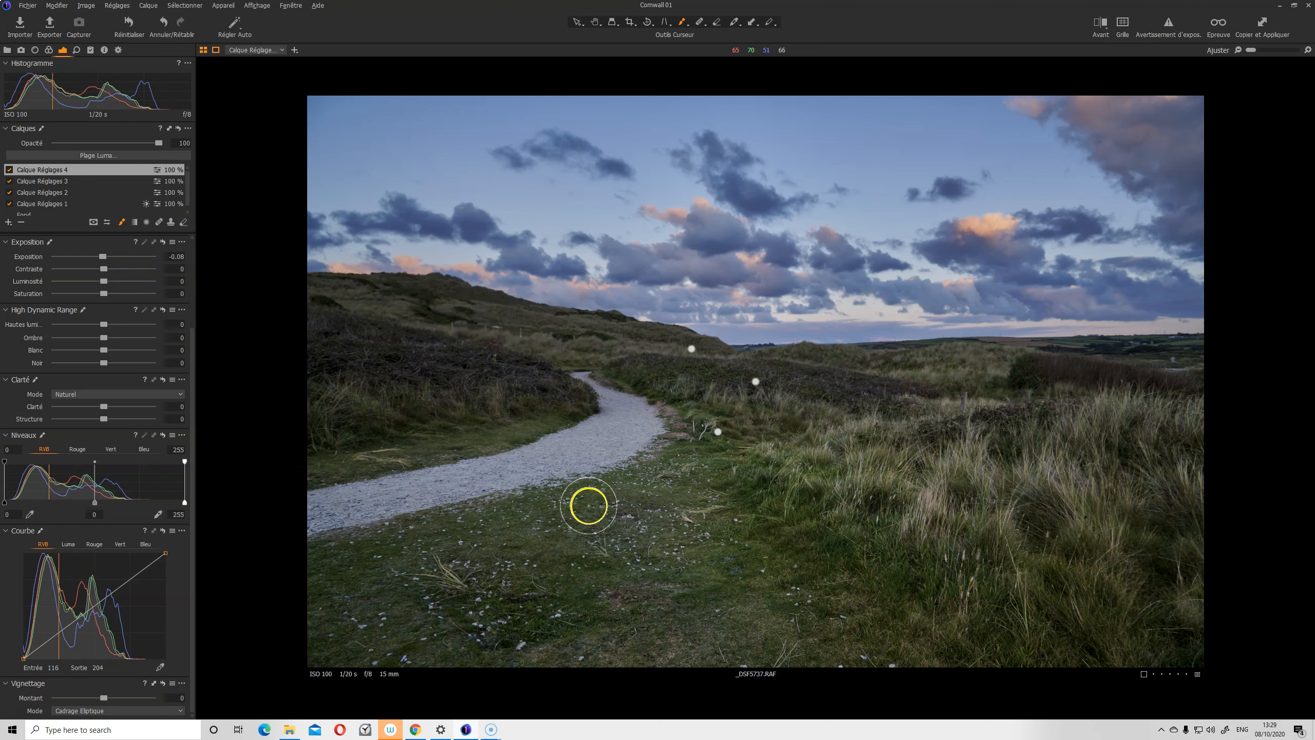
left_click(615, 519)
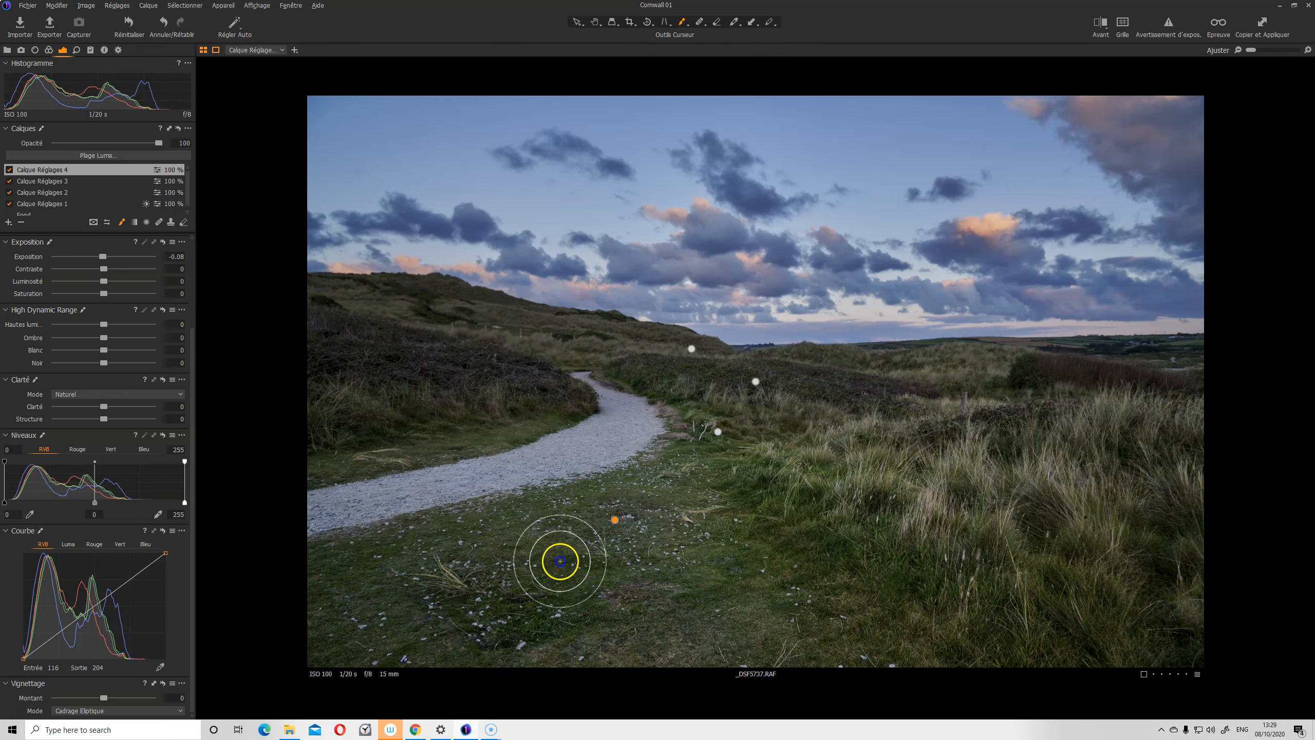
mouse_move(594, 527)
left_mouse_down()
mouse_move(509, 590)
mouse_move(605, 553)
mouse_move(650, 604)
mouse_move(572, 631)
mouse_move(597, 616)
left_mouse_up()
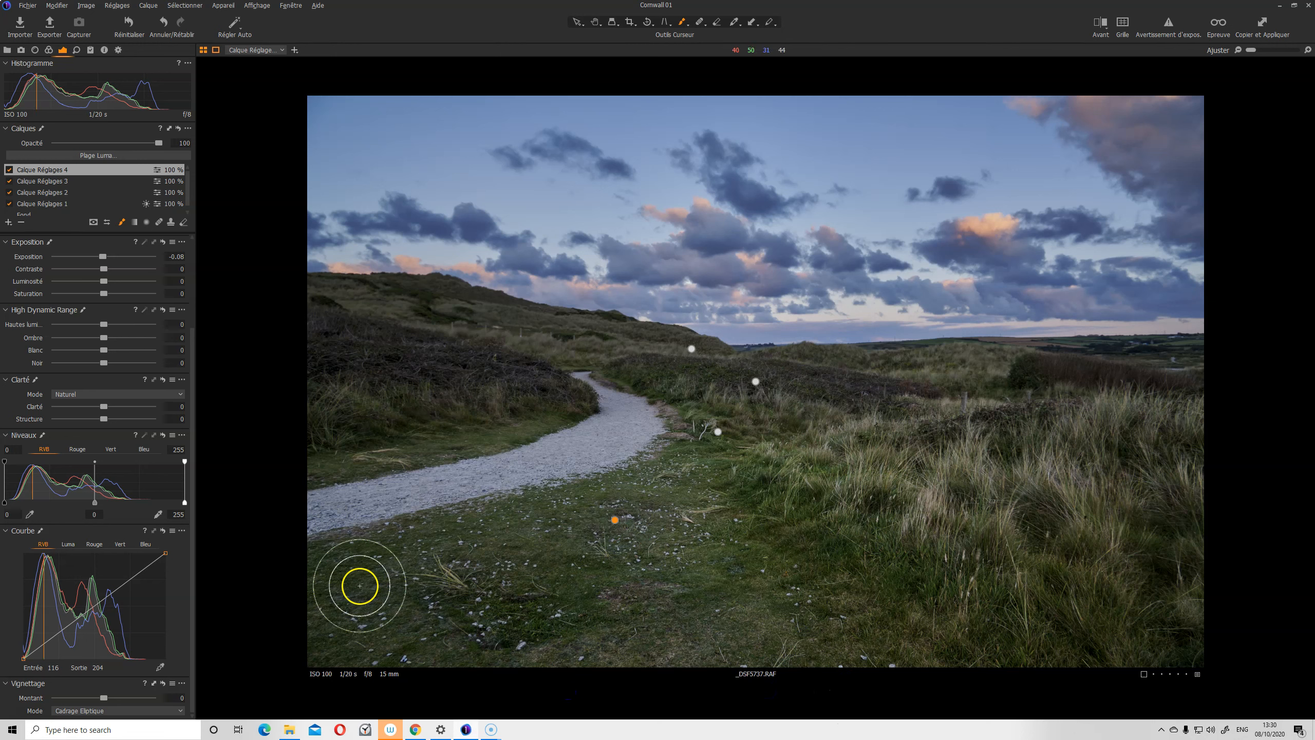
Raise brush opacity from 11 to 21, paint more grass, and toggle the layer to compare
right_click(640, 441)
left_click_drag(618, 477, 630, 478)
left_click(514, 623)
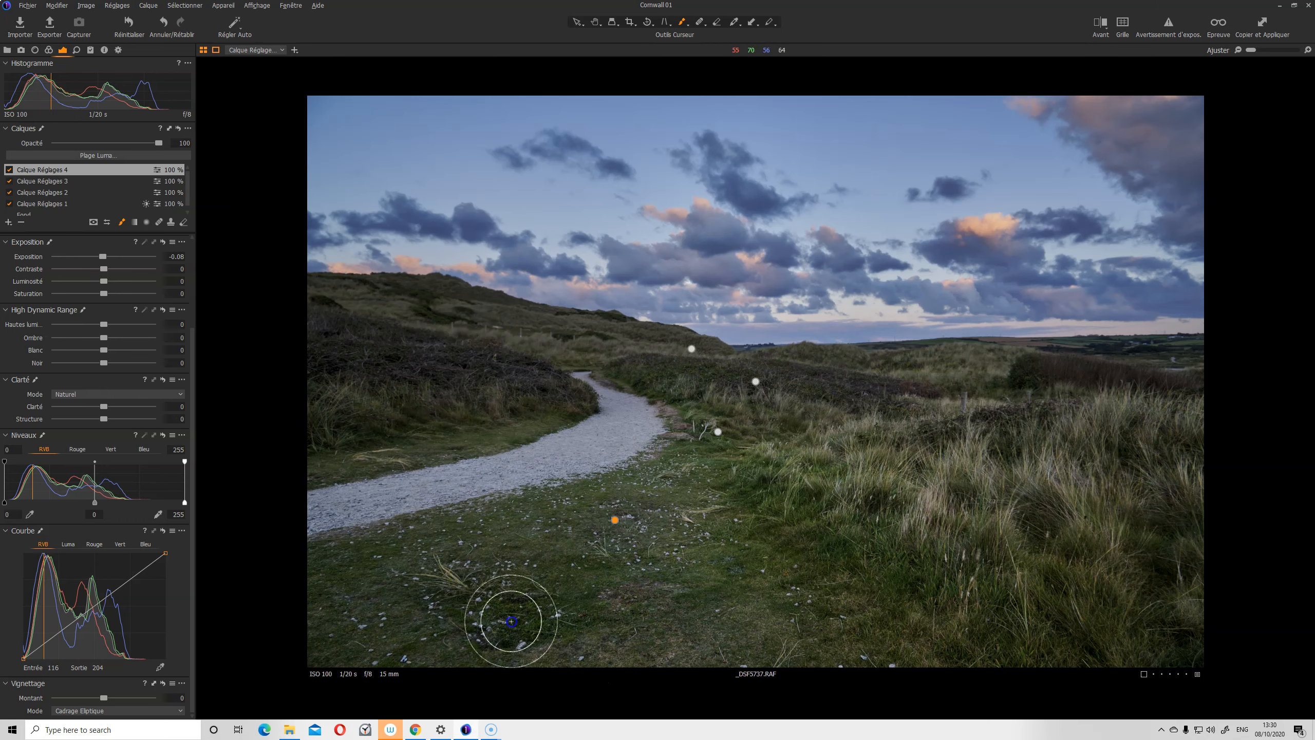
mouse_move(710, 522)
left_mouse_down()
mouse_move(641, 512)
mouse_move(667, 487)
mouse_move(393, 615)
mouse_move(684, 647)
mouse_move(655, 585)
left_mouse_up()
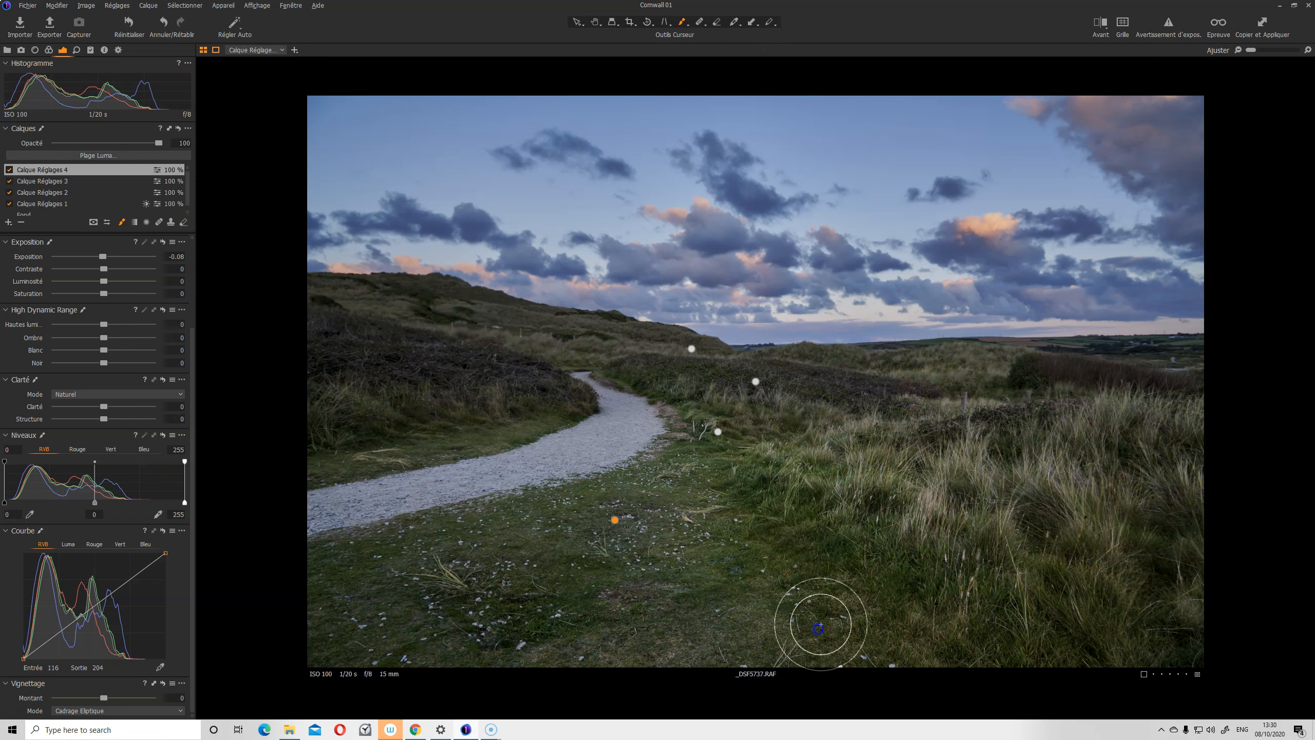
left_click(10, 170)
left_click(10, 171)
left_click(11, 170)
left_click(10, 170)
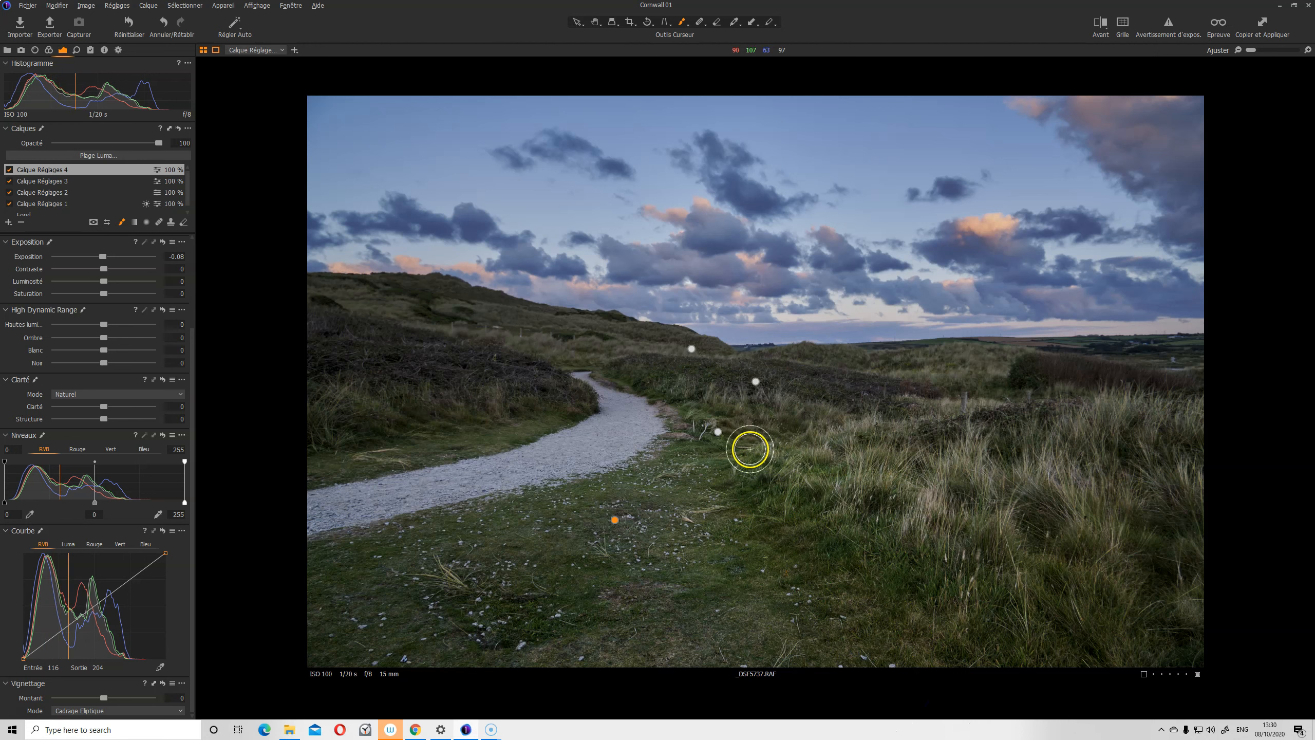
Dab the mask onto the scrub beyond the path, the path edges and bottom grass
right_click(921, 414)
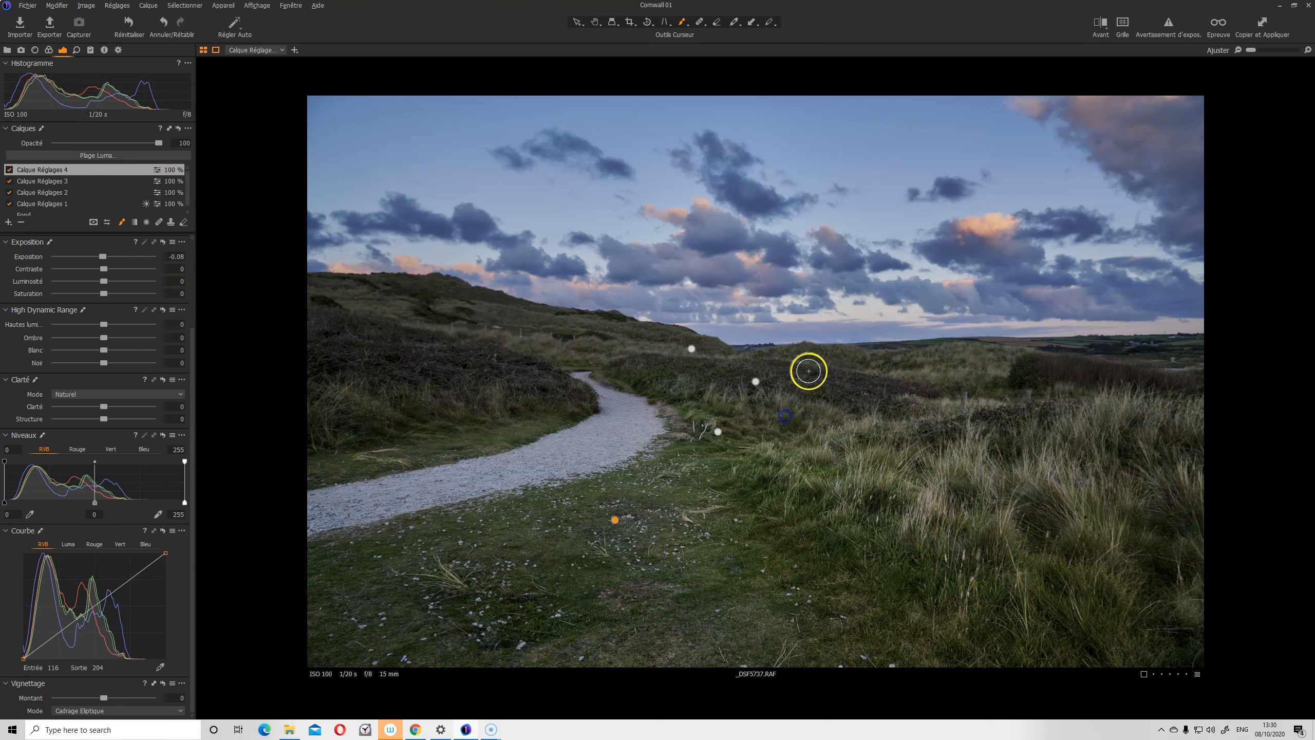
left_click(883, 387)
left_click(1165, 379)
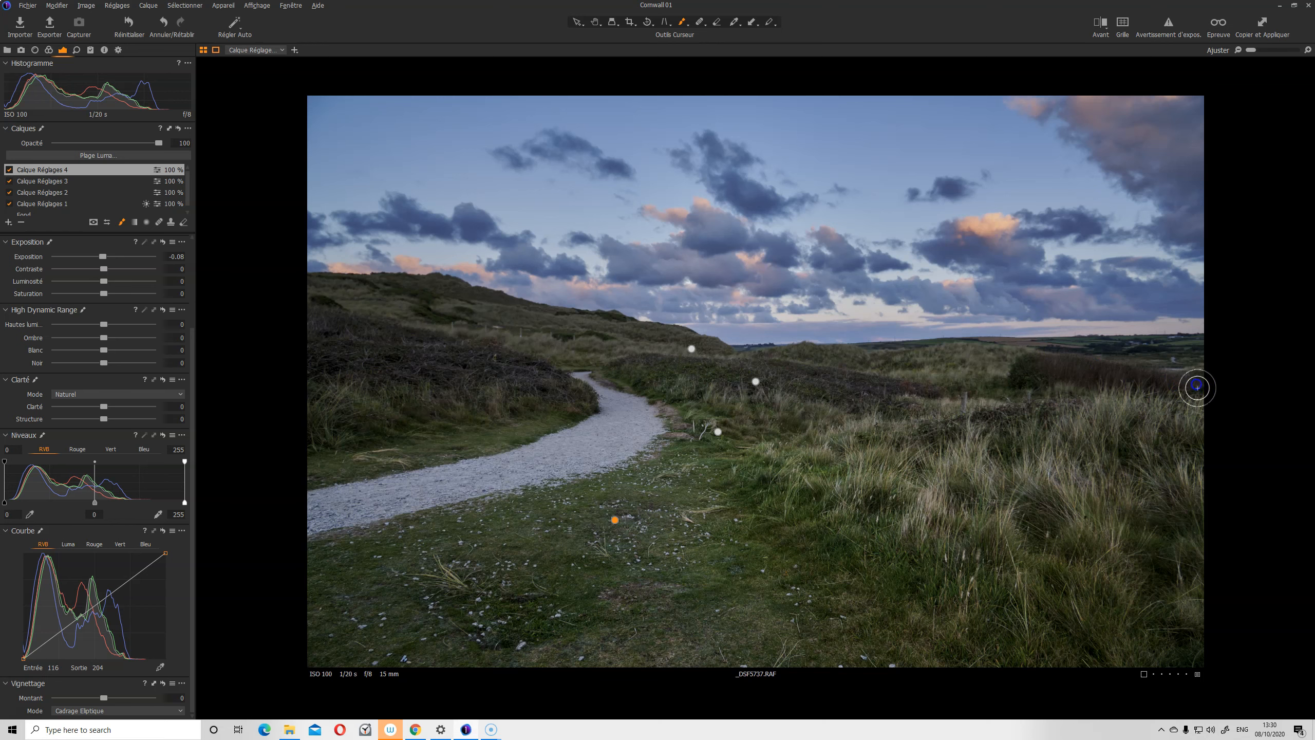
left_click(550, 425)
left_click(660, 436)
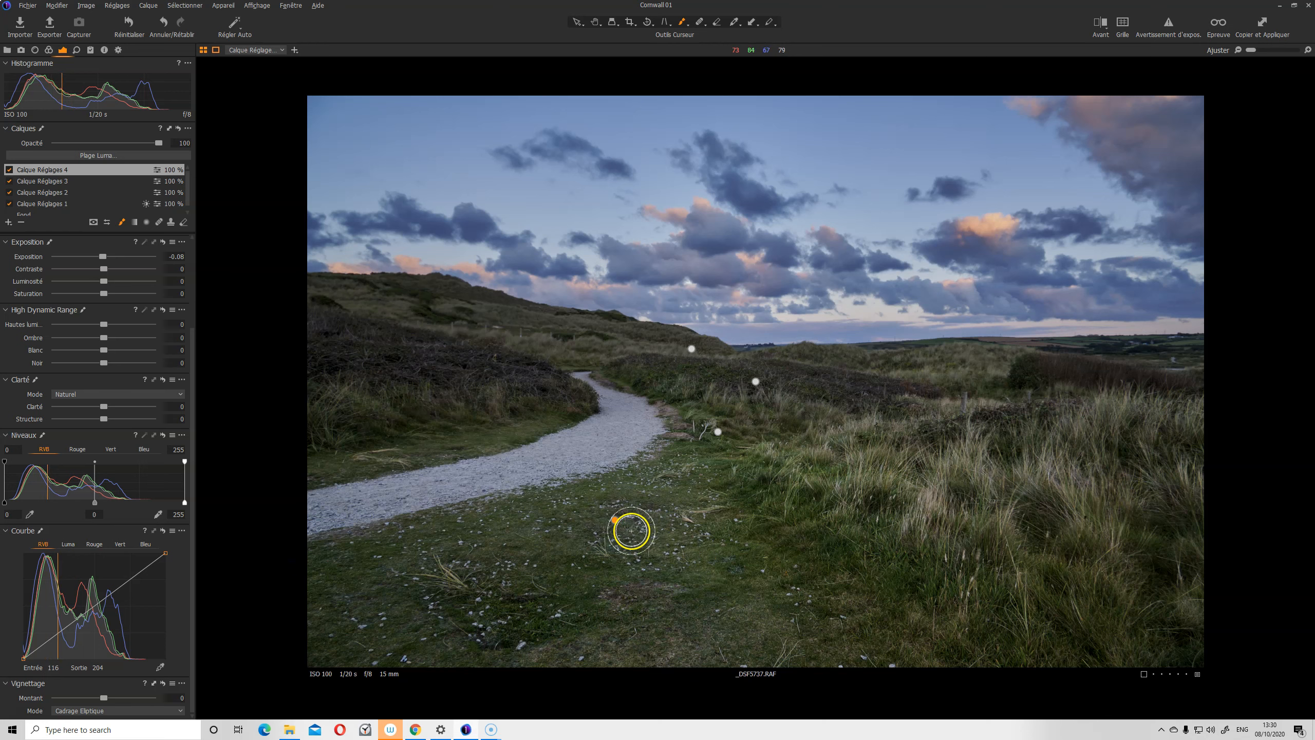
left_click(512, 667)
Brush the -0.08 exposure mask across the lower and right-hand grass and the path
mouse_move(512, 666)
left_mouse_down()
mouse_move(414, 631)
mouse_move(690, 639)
mouse_move(405, 655)
mouse_move(651, 666)
mouse_move(671, 591)
mouse_move(849, 600)
left_mouse_up()
left_click_drag(664, 492, 1034, 672)
left_click_drag(988, 512, 1237, 643)
left_click_drag(689, 430, 1011, 547)
mouse_move(928, 493)
left_mouse_down()
mouse_move(1177, 585)
mouse_move(1095, 546)
mouse_move(845, 484)
mouse_move(1138, 458)
left_mouse_up()
left_click_drag(837, 430, 1191, 460)
mouse_move(544, 488)
left_mouse_down()
mouse_move(623, 473)
mouse_move(310, 565)
mouse_move(729, 451)
left_mouse_up()
left_click_drag(750, 542, 927, 660)
left_click_drag(777, 610, 986, 701)
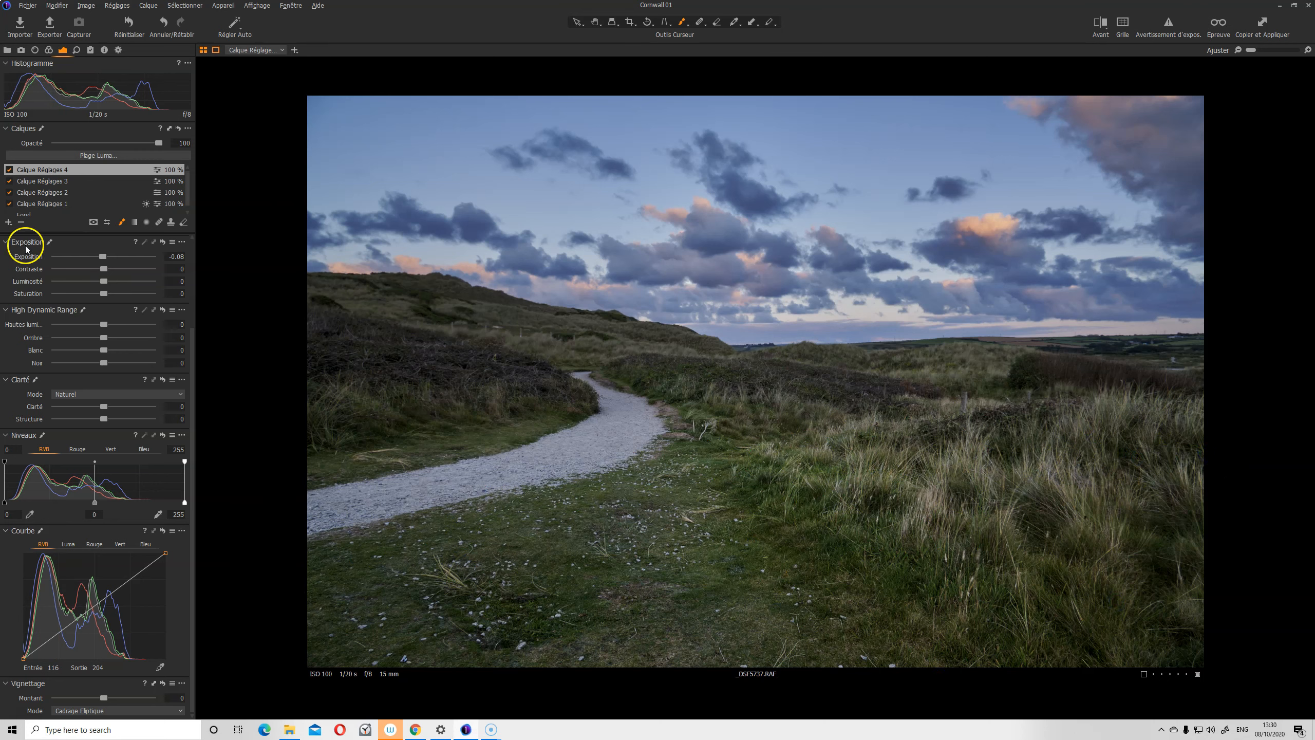
Toggle Calque Réglages 4 repeatedly to compare before and after, leaving it on
left_click(10, 170)
left_click(9, 170)
left_click(9, 170)
left_click(9, 170)
left_click(10, 170)
left_click(9, 170)
left_click(9, 170)
left_click(9, 170)
left_click(6, 223)
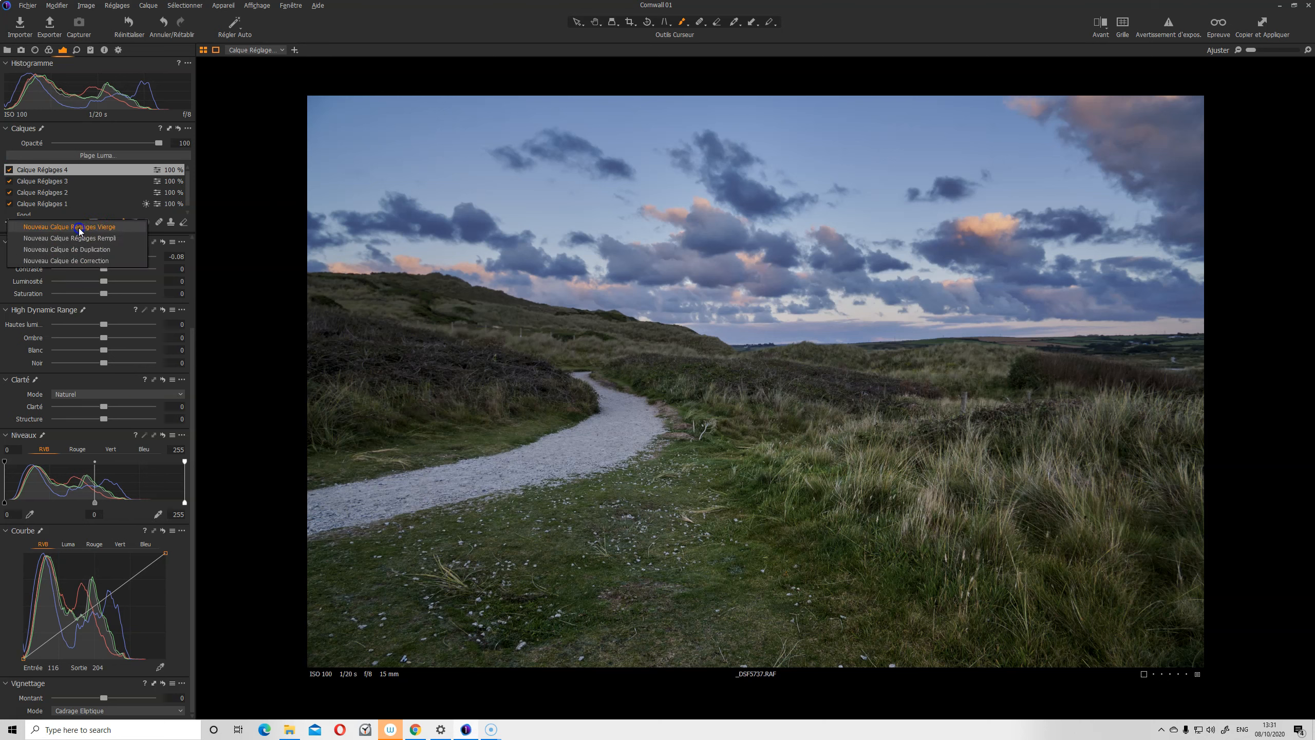
Add Calque Réglages 5 and brush its +0.38 exposure over the foreground grass and hillside
left_click(79, 237)
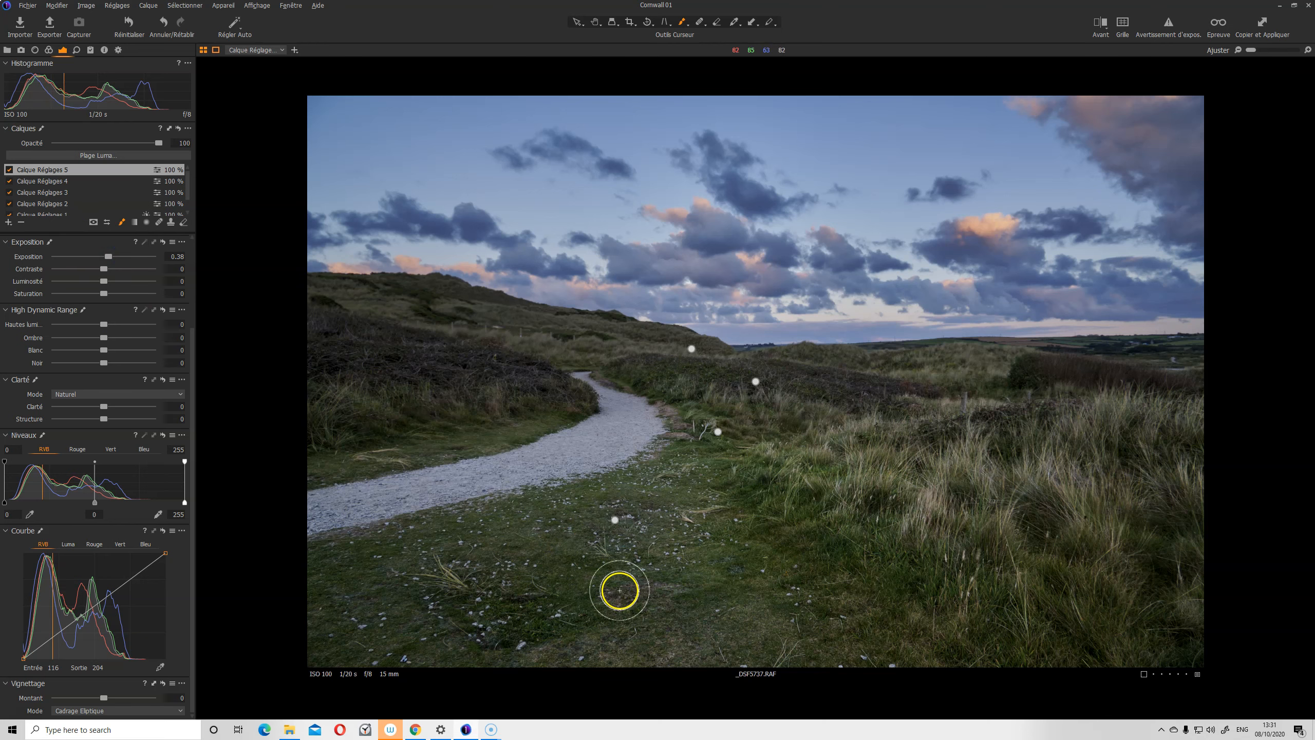
mouse_move(769, 460)
left_mouse_down()
mouse_move(934, 514)
mouse_move(1009, 455)
mouse_move(1145, 479)
mouse_move(1030, 473)
mouse_move(1021, 508)
mouse_move(1066, 426)
mouse_move(1168, 546)
mouse_move(919, 517)
mouse_move(1131, 589)
mouse_move(909, 475)
mouse_move(780, 456)
left_mouse_up()
mouse_move(780, 455)
left_mouse_down()
mouse_move(855, 474)
mouse_move(871, 406)
mouse_move(910, 452)
left_mouse_up()
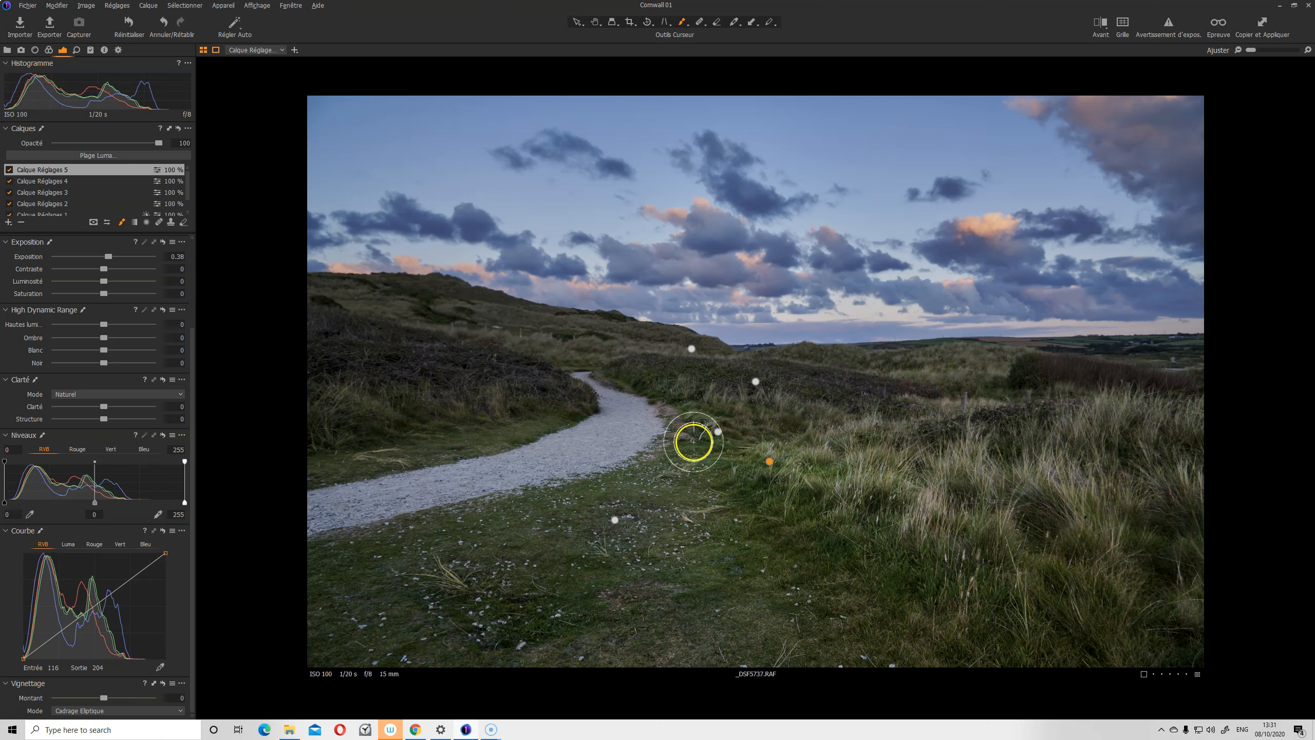
left_click(837, 434)
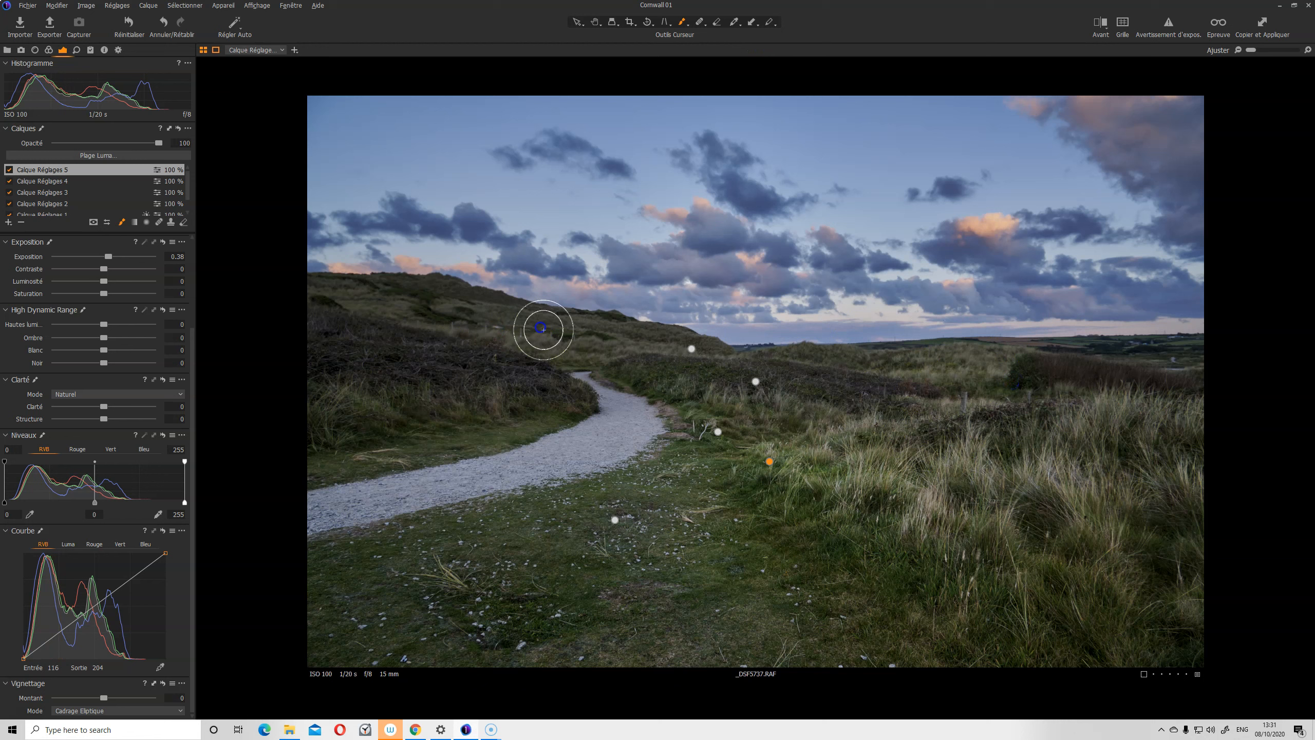
left_click(426, 304)
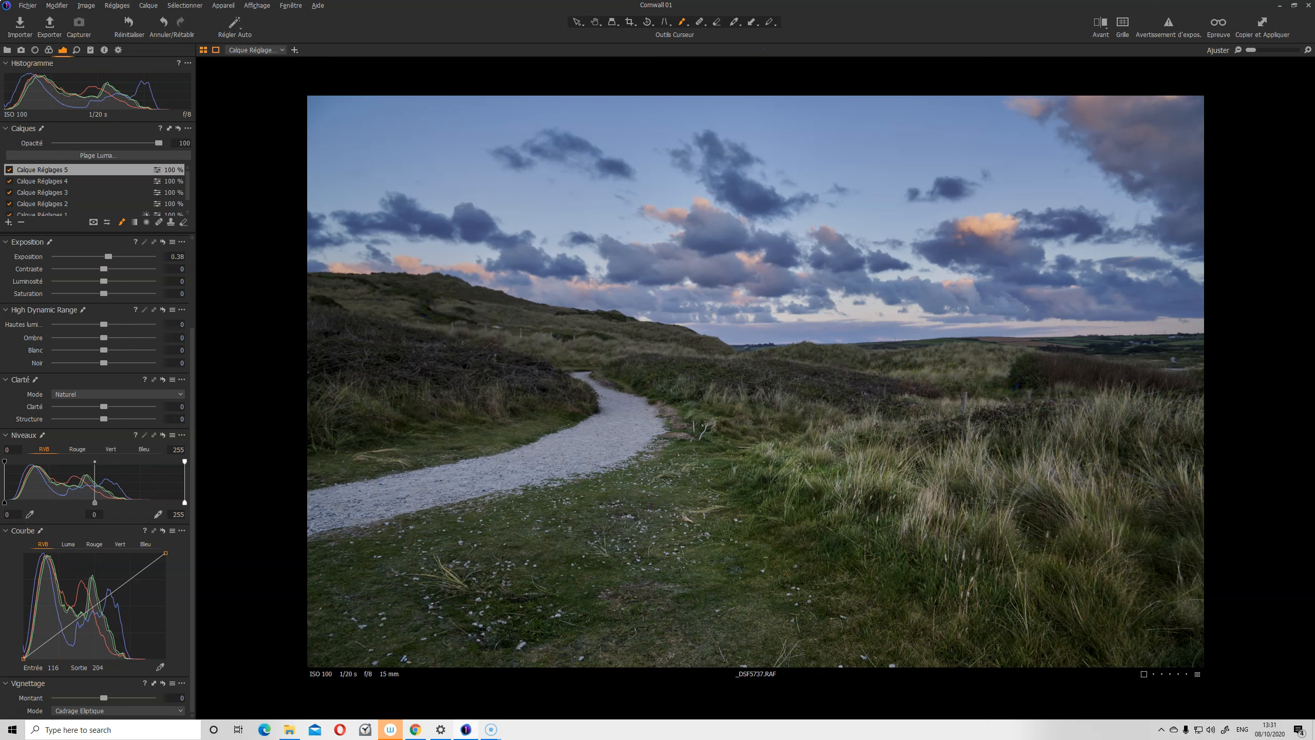
Toggle Calque Réglages 5 off and on to compare before and after
left_click(9, 170)
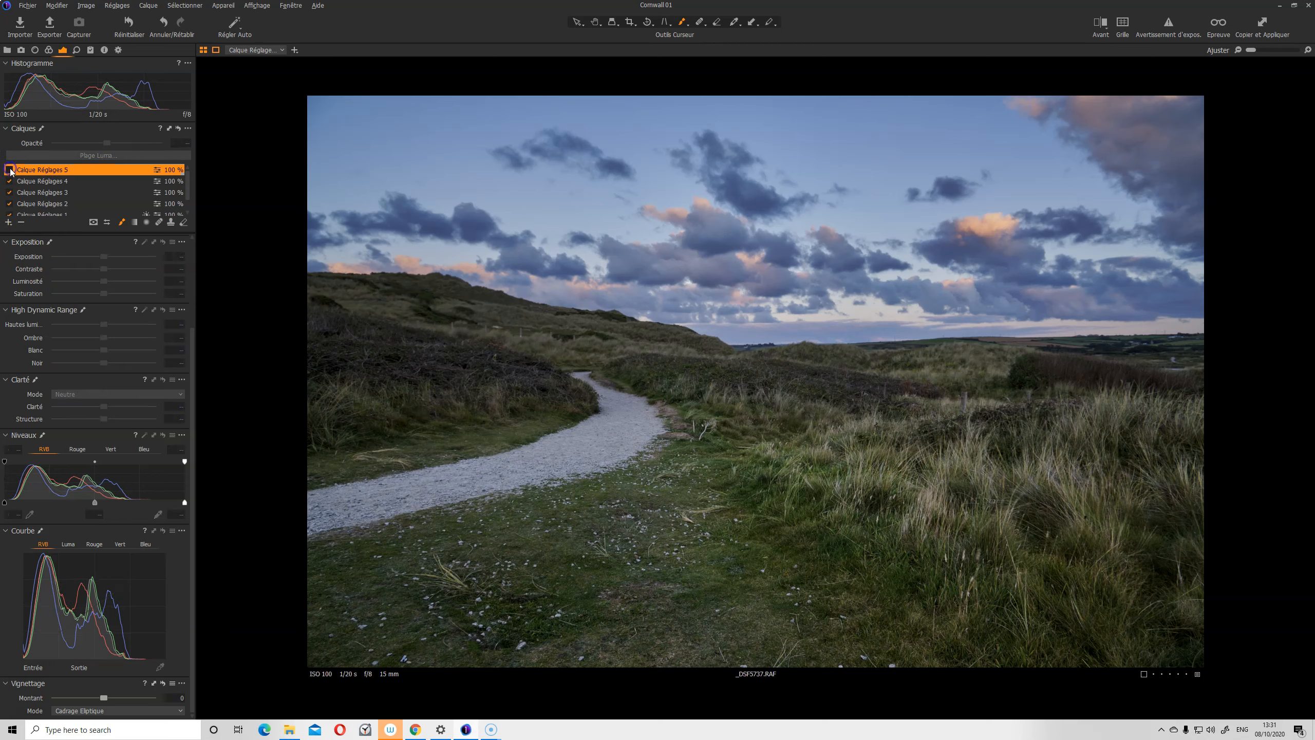
left_click(9, 170)
left_click(9, 170)
left_click(9, 170)
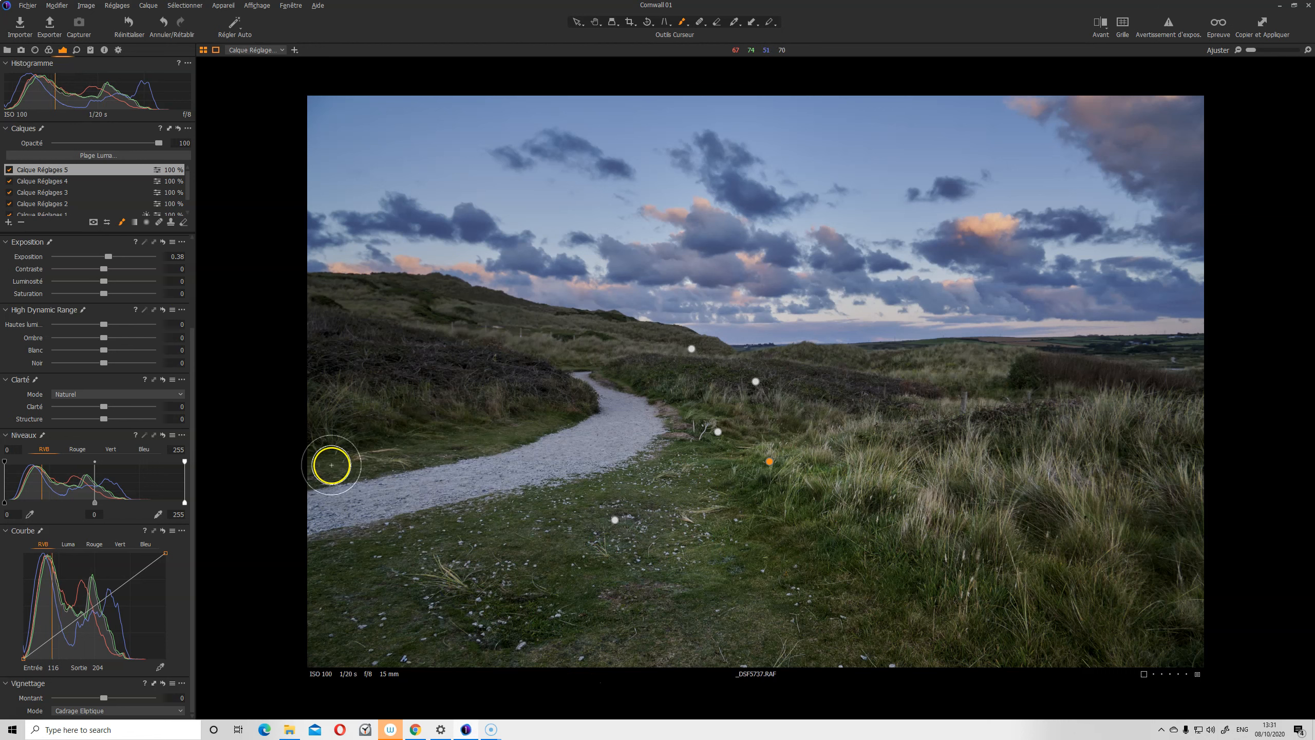
left_click(10, 170)
left_click(10, 170)
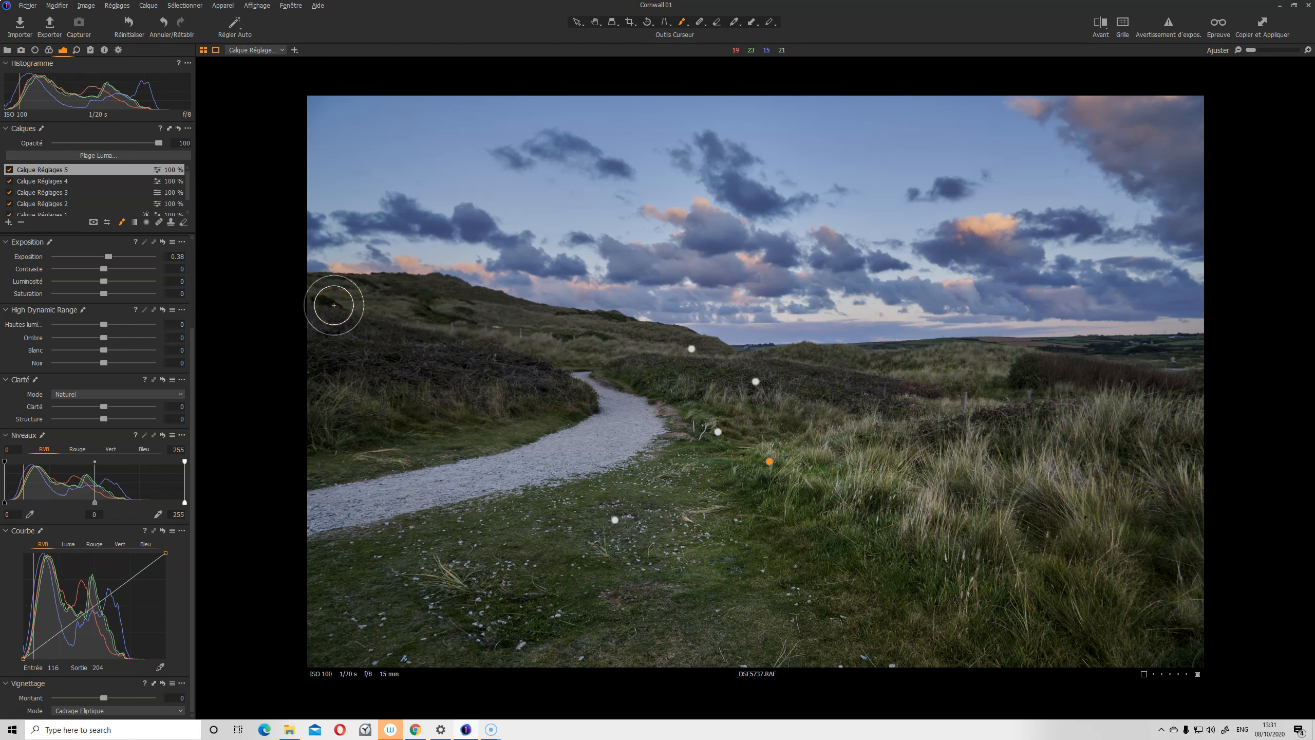
Brush the brightening along the gravel path toward the bend
mouse_move(333, 306)
left_mouse_down()
mouse_move(373, 410)
mouse_move(372, 494)
mouse_move(342, 507)
mouse_move(556, 438)
left_mouse_up()
left_click_drag(447, 465, 601, 425)
mouse_move(552, 469)
left_mouse_down()
mouse_move(604, 407)
mouse_move(580, 378)
left_mouse_up()
mouse_move(610, 486)
left_mouse_down()
mouse_move(473, 482)
mouse_move(356, 499)
mouse_move(523, 474)
mouse_move(561, 413)
left_mouse_up()
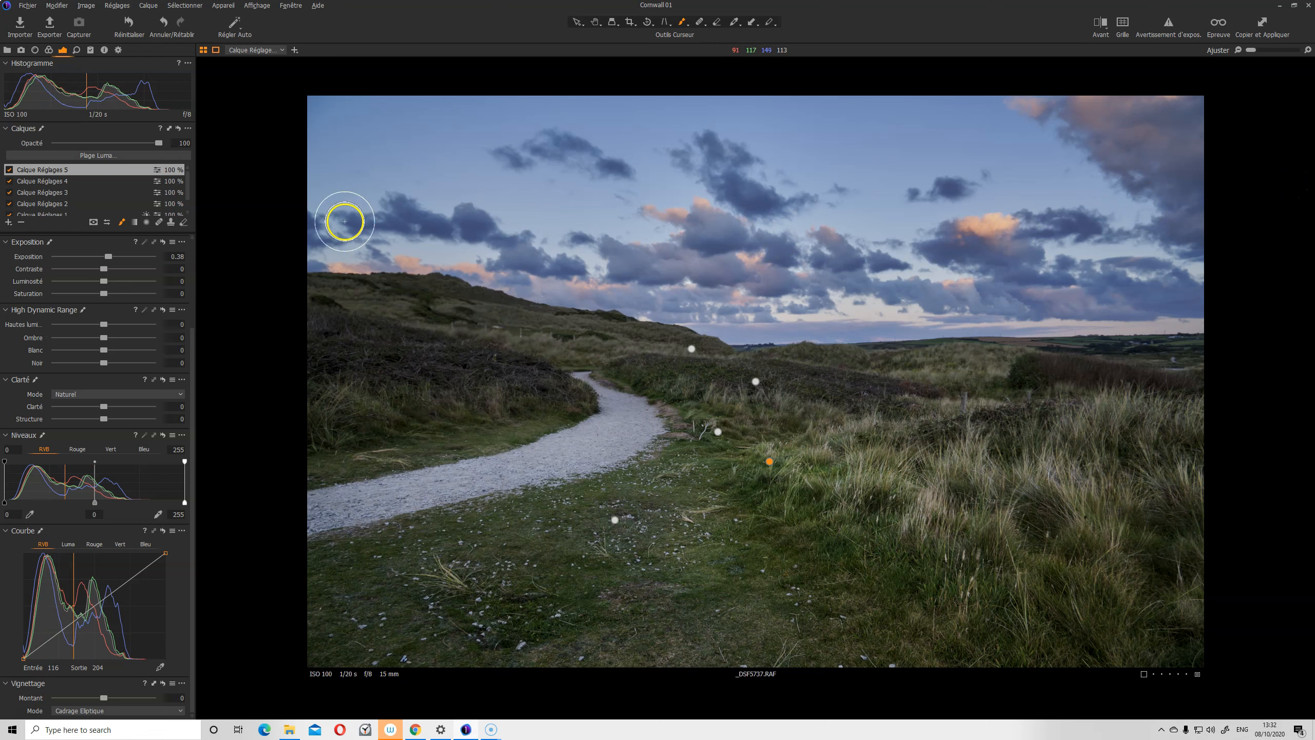
left_click(58, 180)
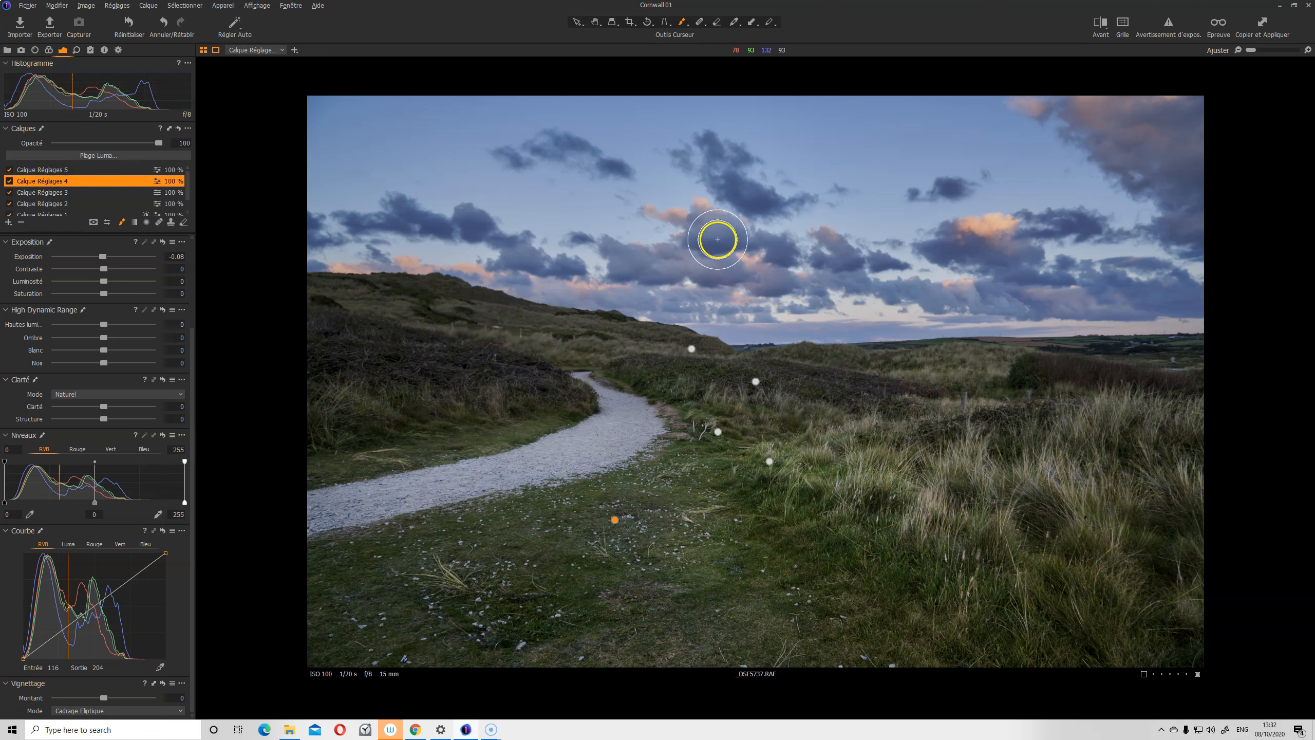
Add Calque Réglages 6 at -0.25 exposure and lower the brush opacity to 12
left_click(47, 170)
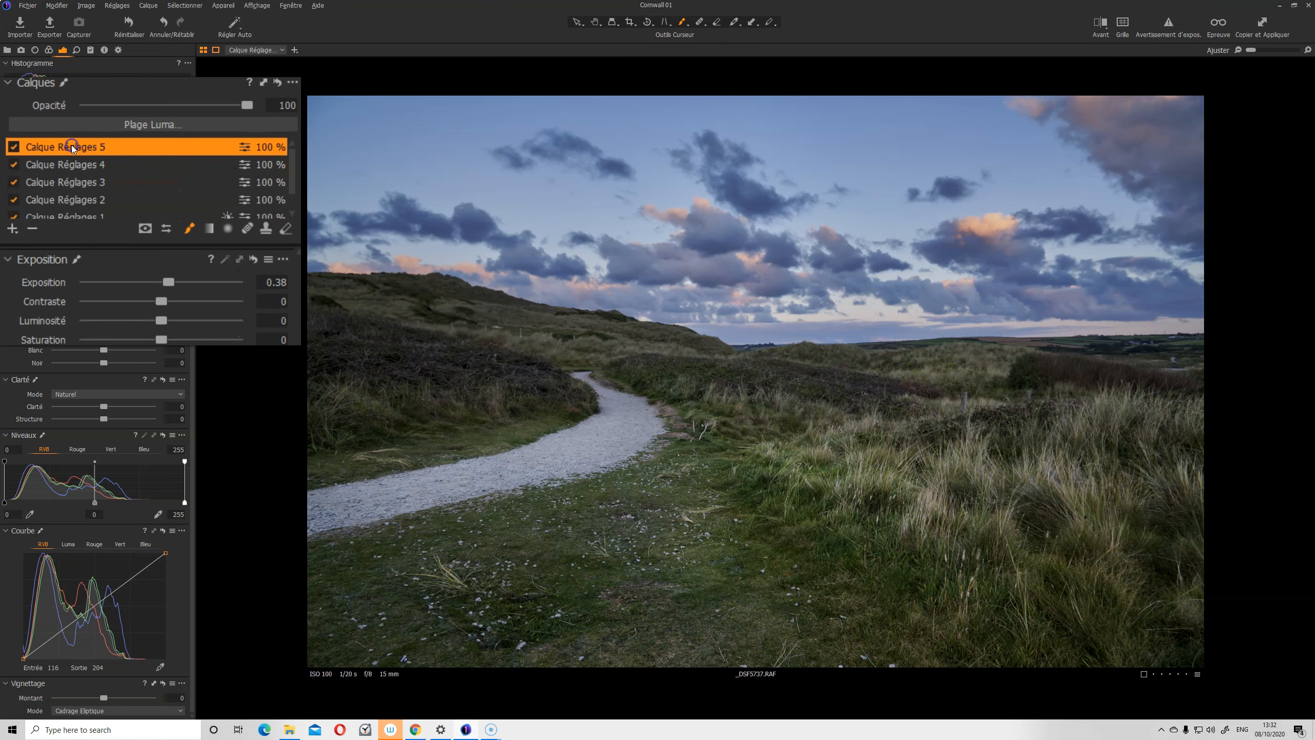
left_click(12, 228)
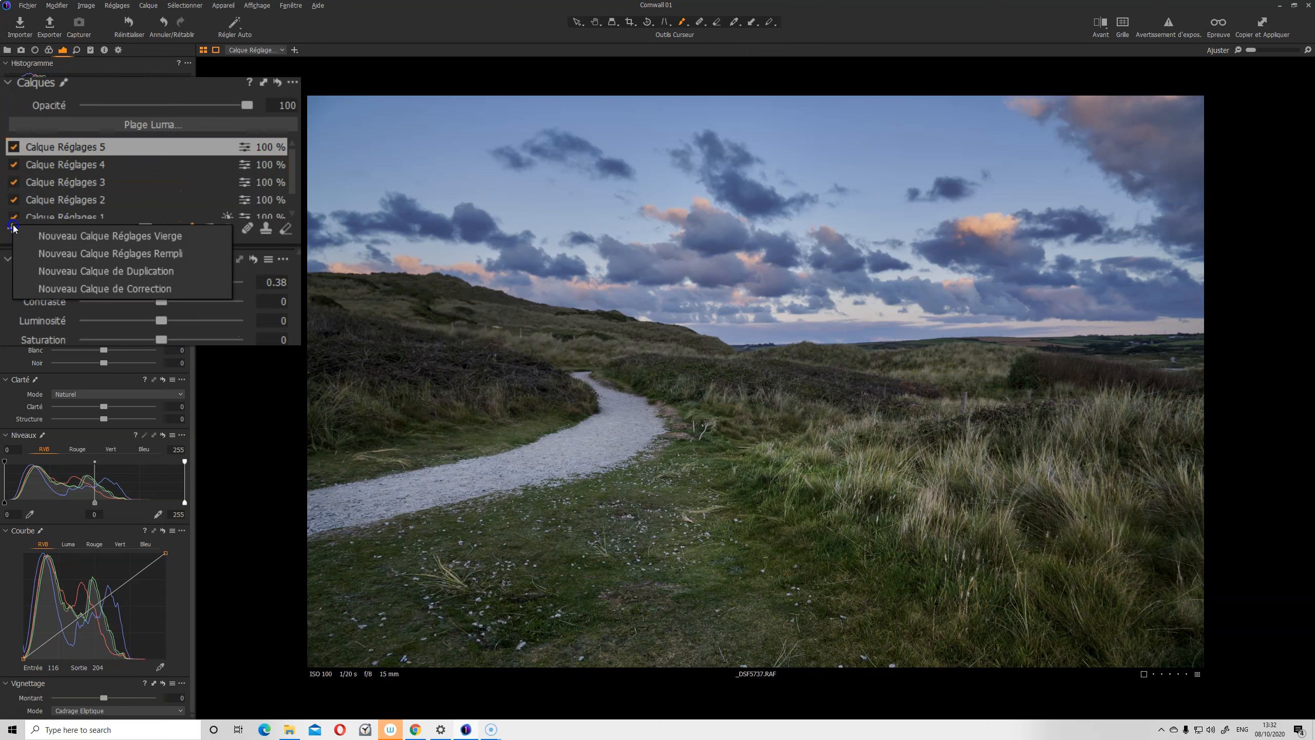
left_click(76, 237)
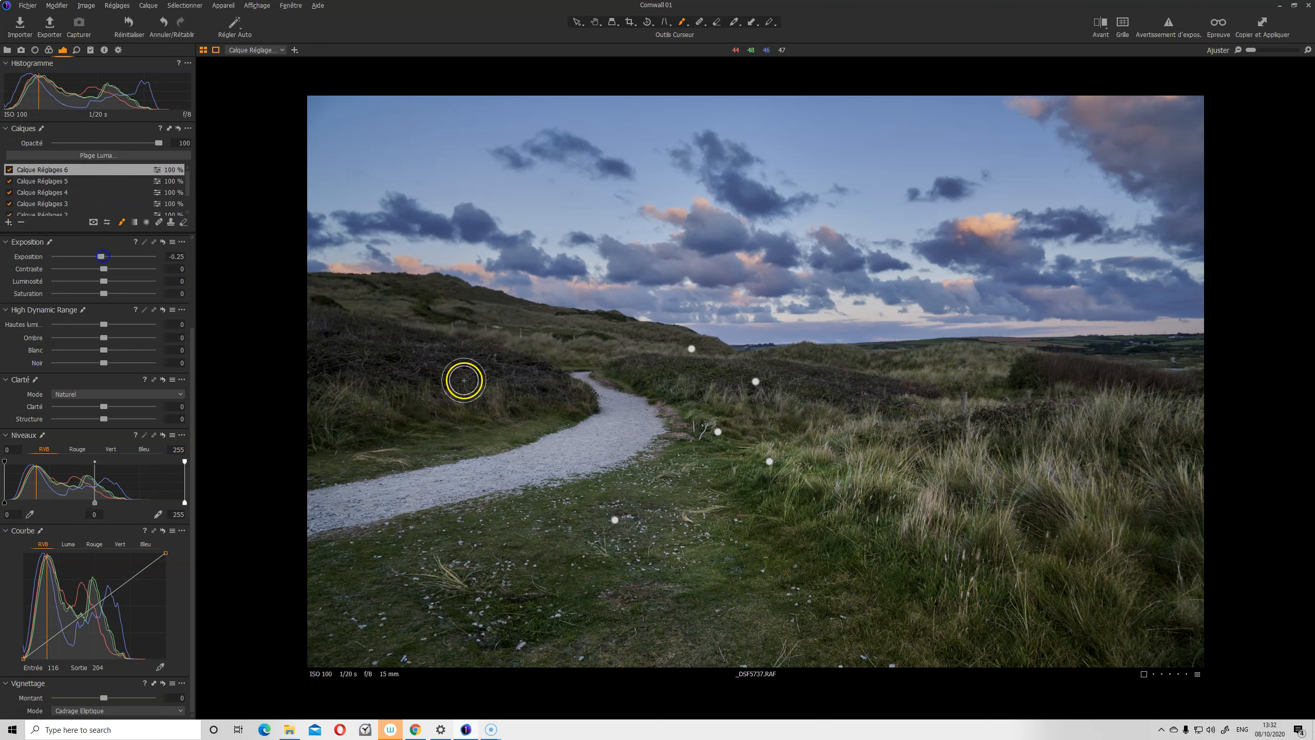
right_click(638, 406)
left_click_drag(628, 430, 622, 430)
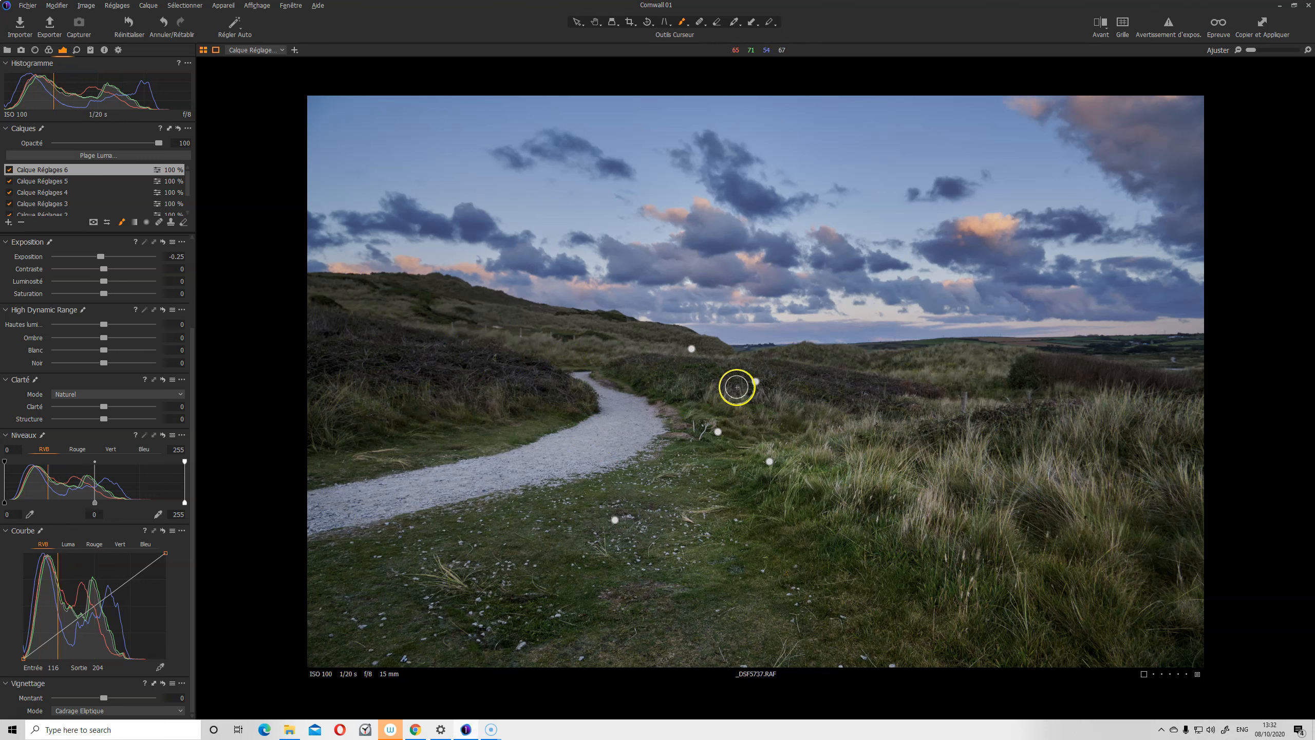
Brush the darkening over the right-hand and top-right sky
right_click(738, 259)
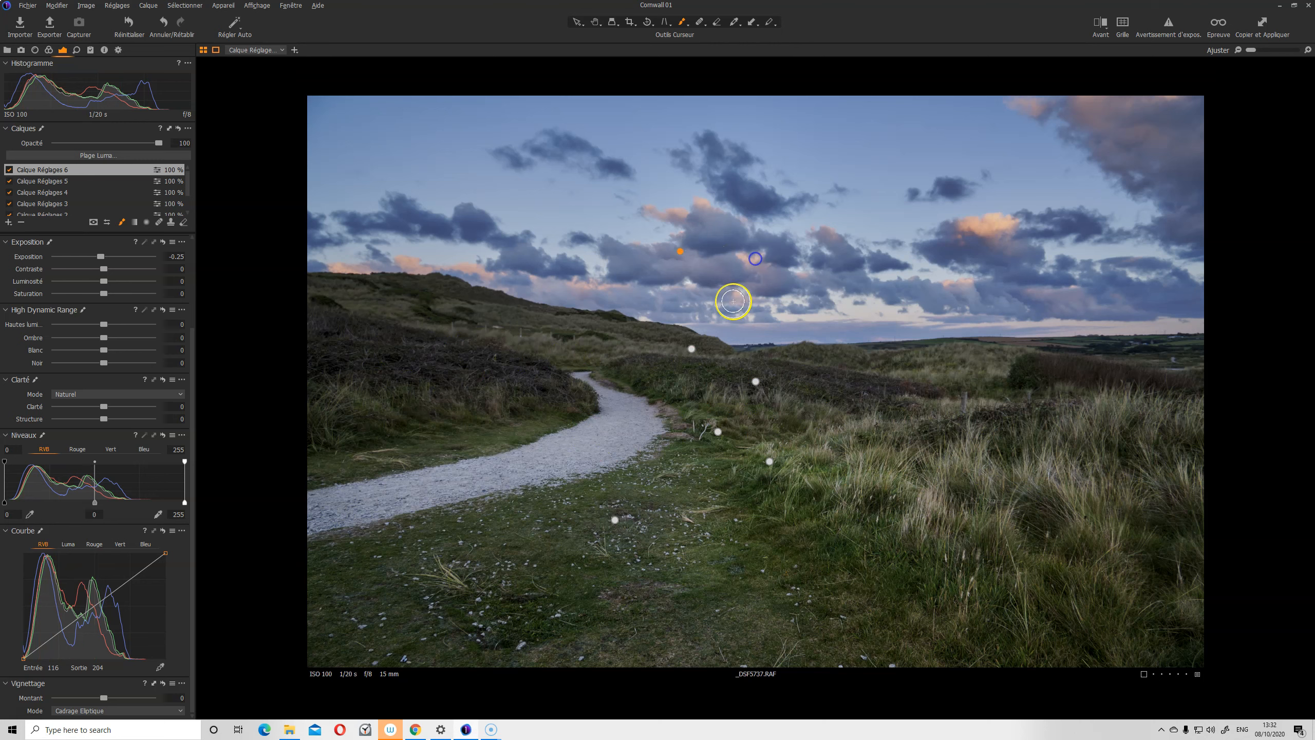
right_click(734, 287)
right_click(863, 301)
left_click_drag(1141, 295, 1171, 298)
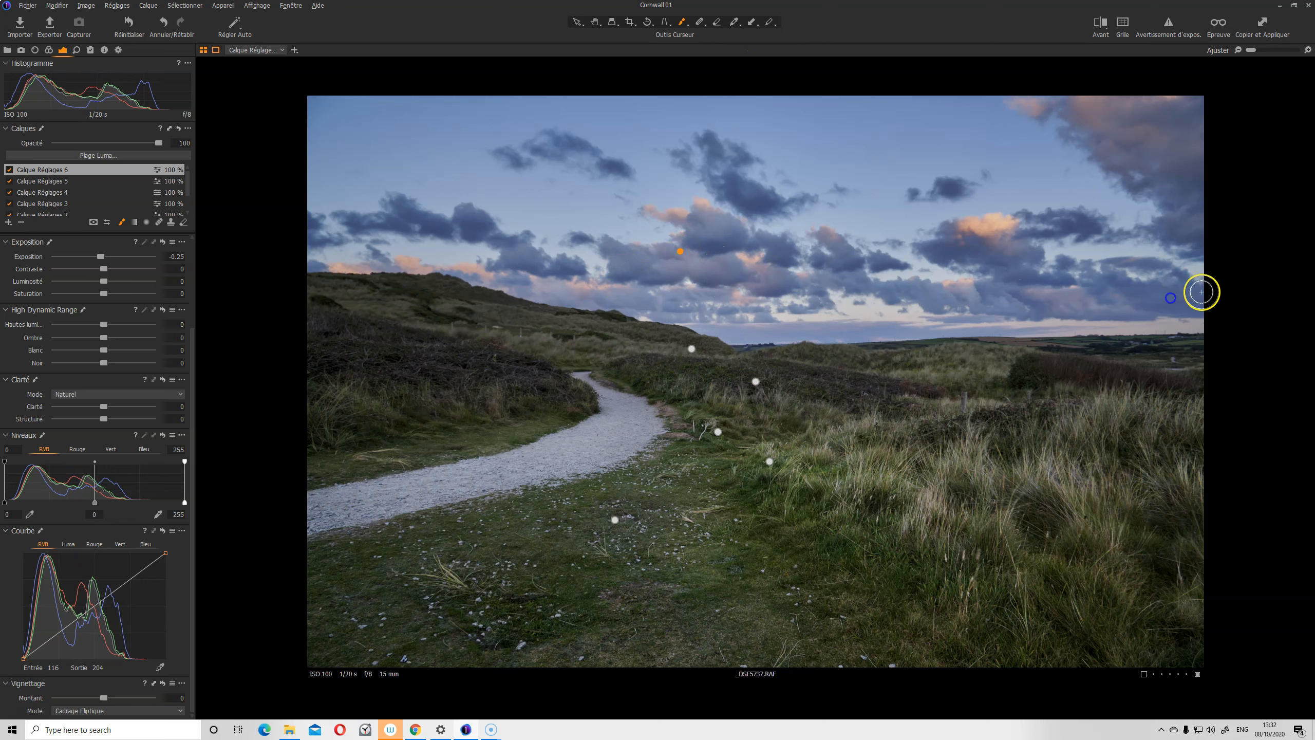
left_click_drag(1073, 120, 1148, 184)
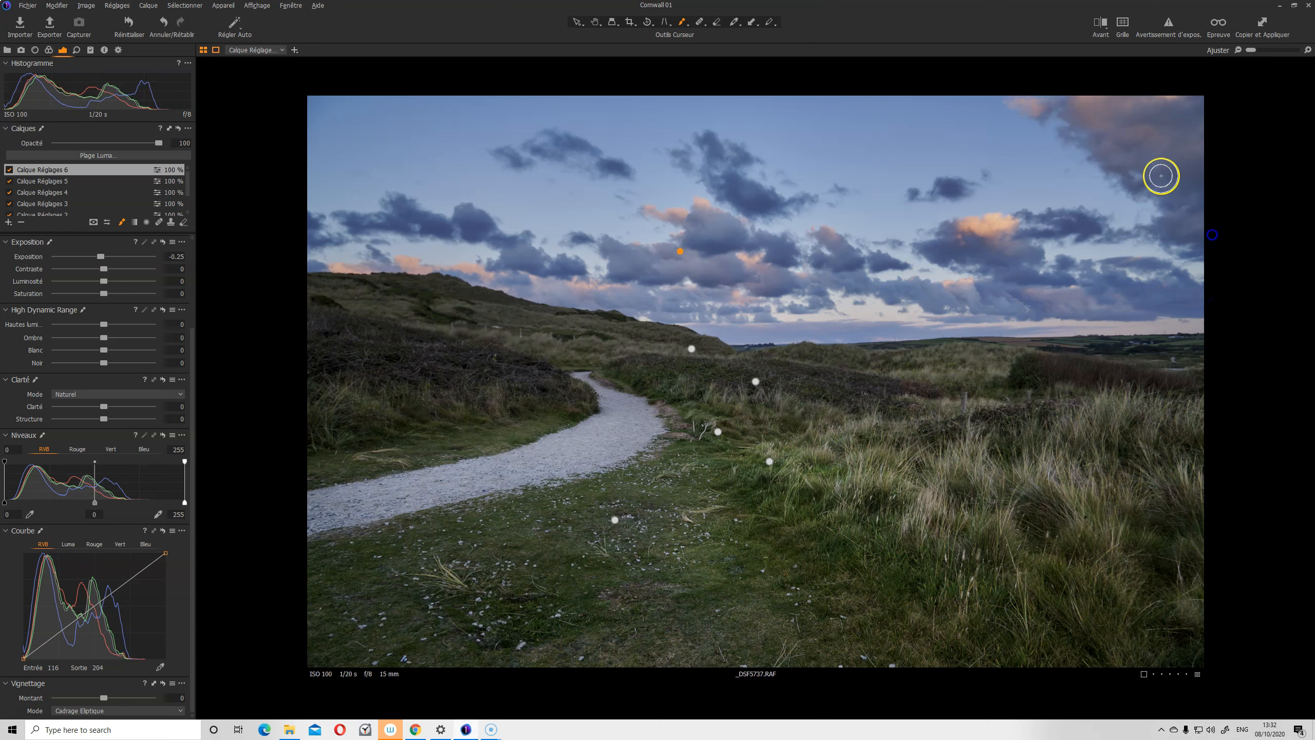
left_click(1202, 117)
Darken the central and upper-left clouds, then hide the layer to compare
mouse_move(830, 289)
left_mouse_down()
mouse_move(647, 269)
mouse_move(678, 263)
left_mouse_up()
mouse_move(484, 237)
left_mouse_down()
mouse_move(529, 267)
mouse_move(558, 259)
mouse_move(540, 279)
mouse_move(352, 211)
mouse_move(422, 219)
left_mouse_up()
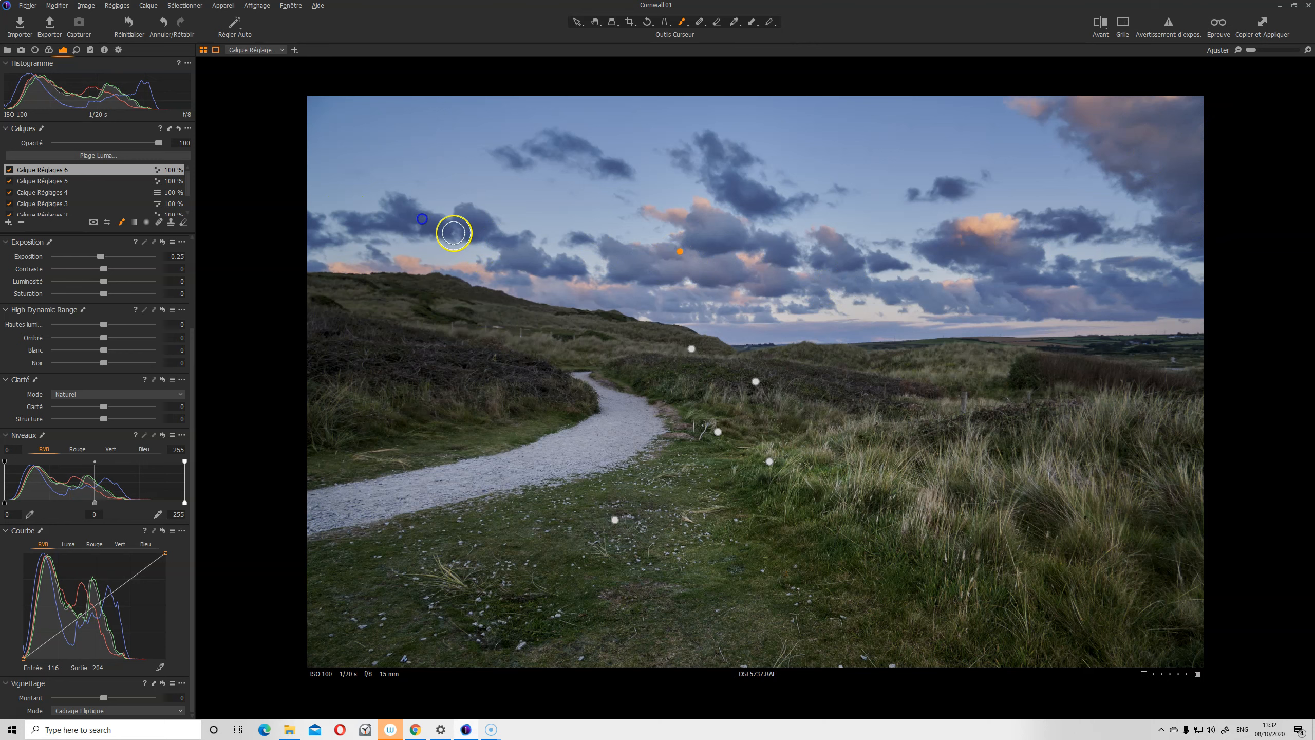
left_click_drag(546, 139, 597, 160)
left_click_drag(693, 212, 730, 200)
left_click(10, 170)
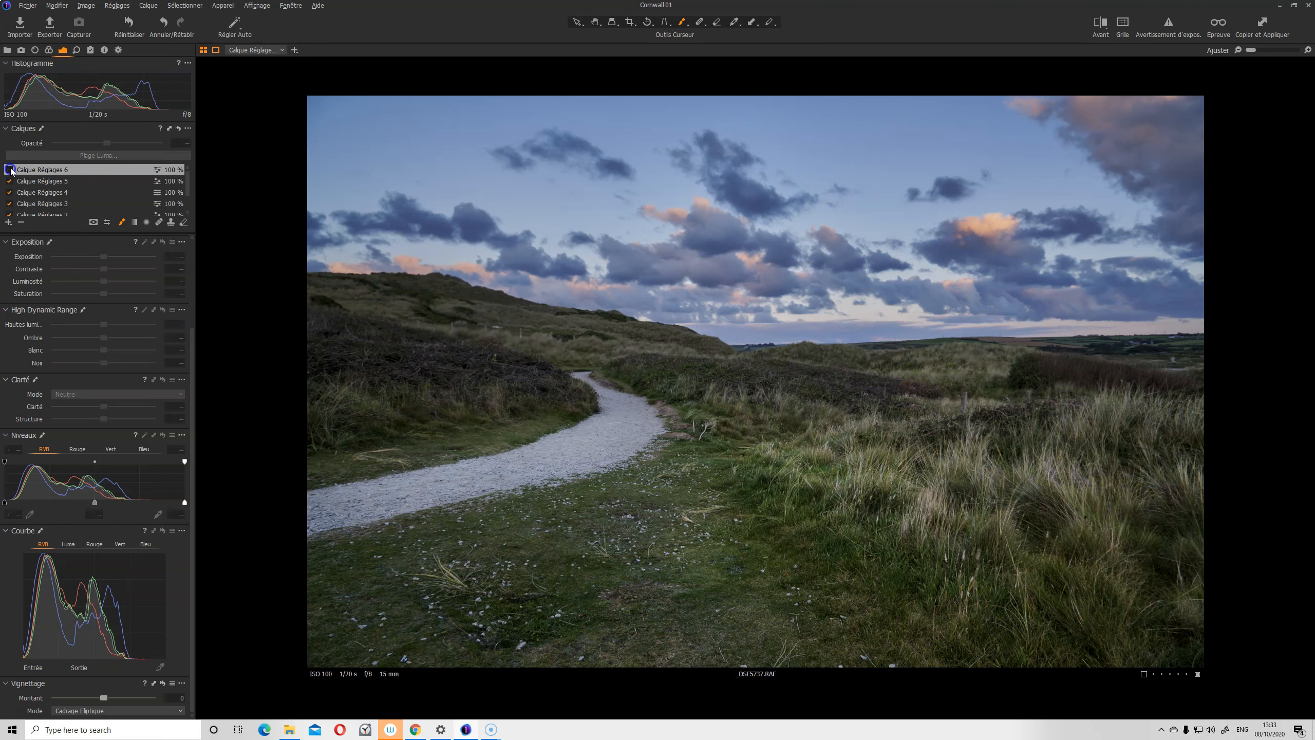
Flick Calque Réglages 6 on and off to compare, leaving it on
left_click(10, 170)
left_click(10, 171)
left_click(9, 170)
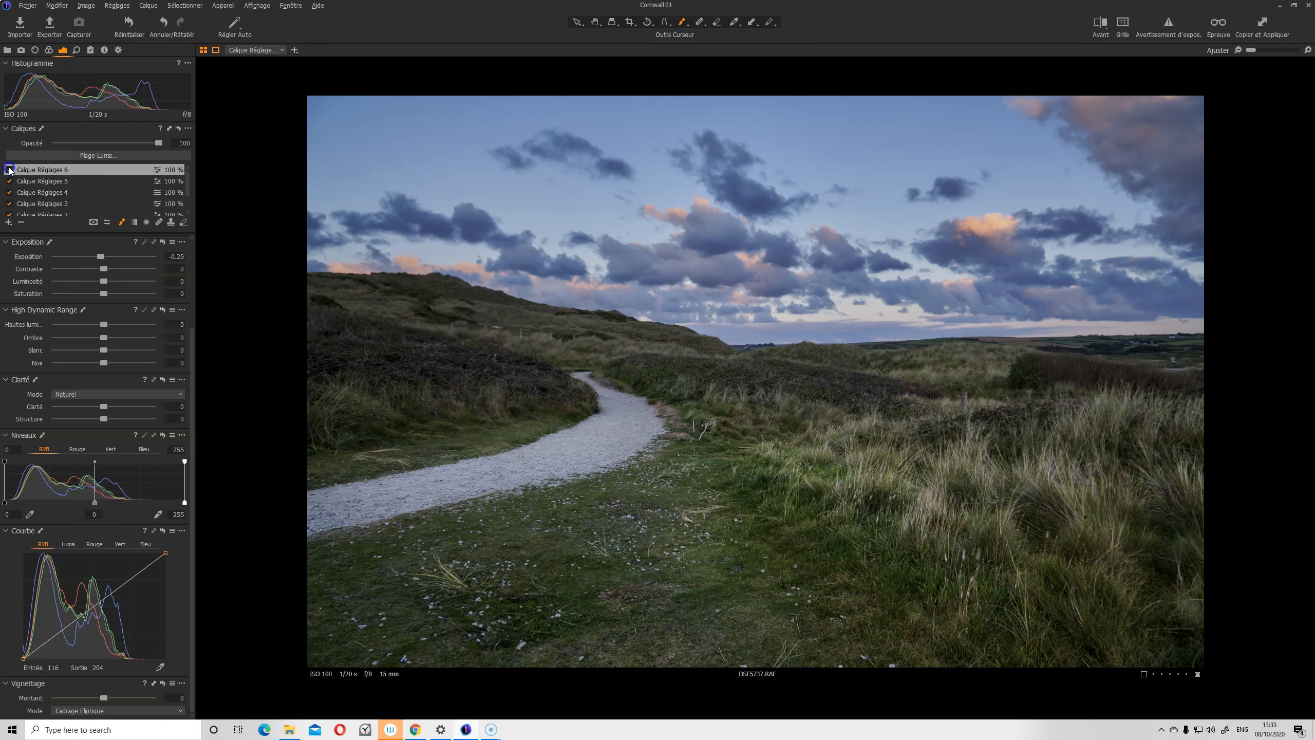
left_click(10, 171)
left_click(10, 170)
left_click(9, 169)
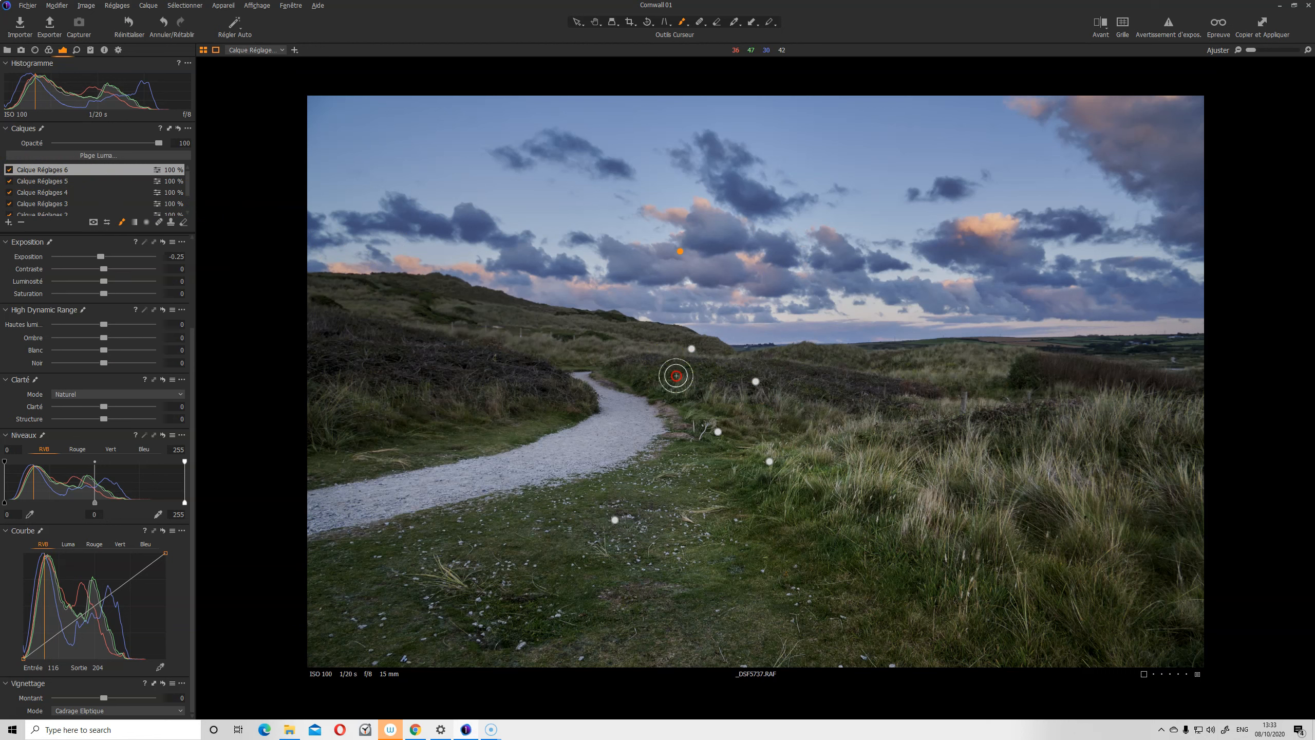
Check the brush opacity, then dab layer 6's −0.25 darkening onto the sky and clouds
right_click(676, 375)
left_click(658, 398)
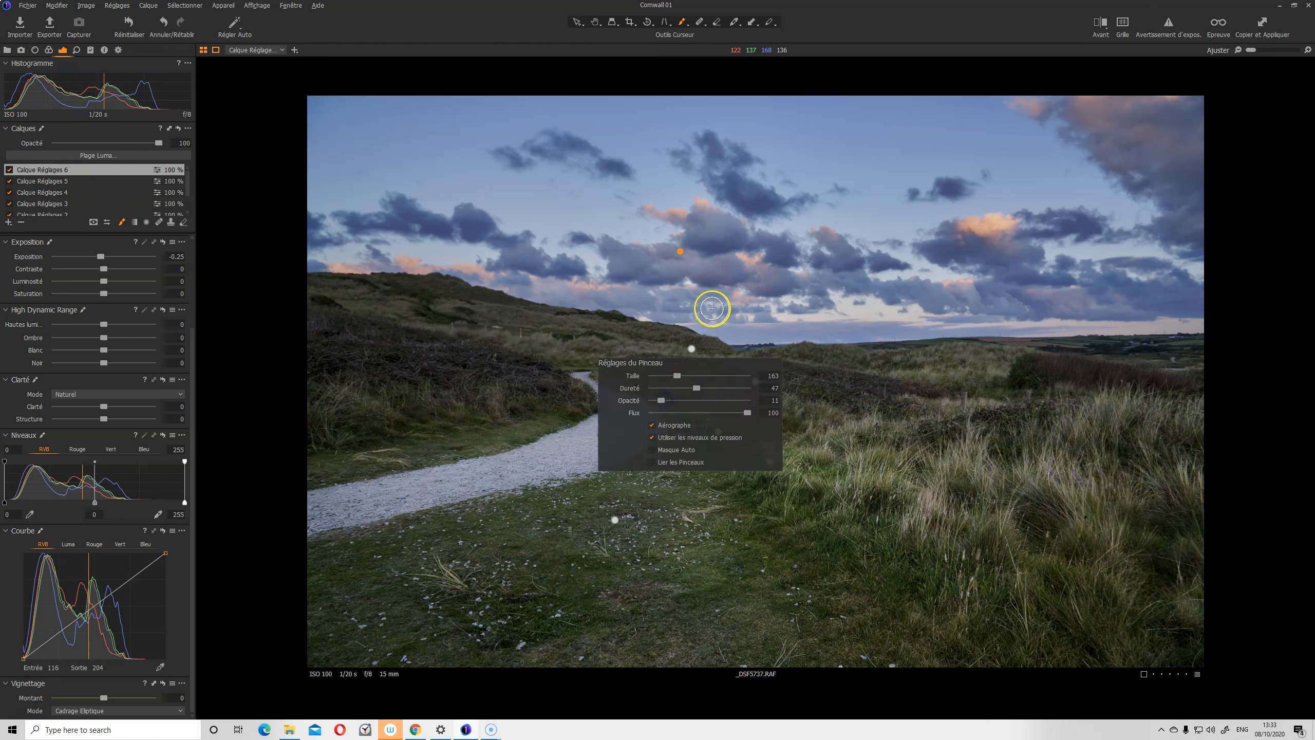
left_click(679, 246)
left_click(663, 280)
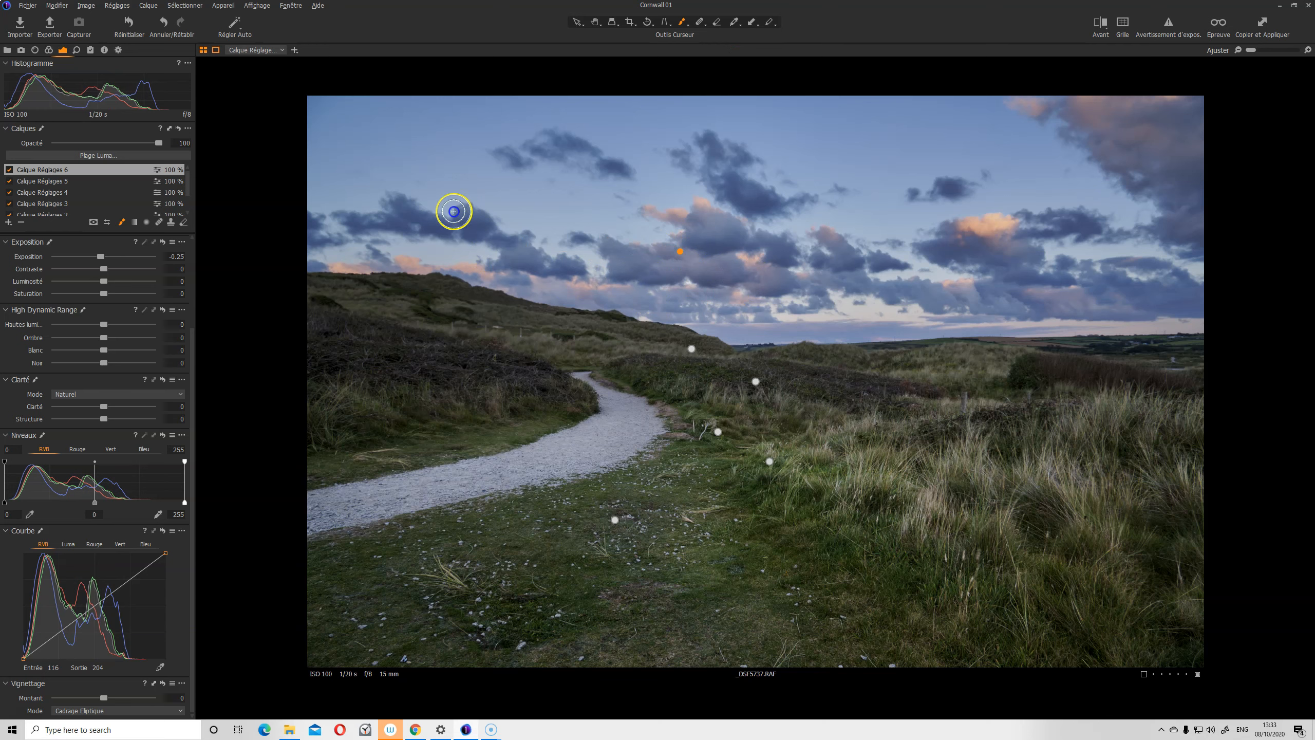
left_click(560, 291)
left_click(637, 294)
mouse_move(805, 339)
left_mouse_down()
mouse_move(877, 300)
mouse_move(1011, 318)
left_mouse_up()
left_click_drag(1155, 300, 1202, 301)
mouse_move(1090, 135)
left_mouse_down()
mouse_move(1207, 209)
mouse_move(1180, 240)
left_mouse_up()
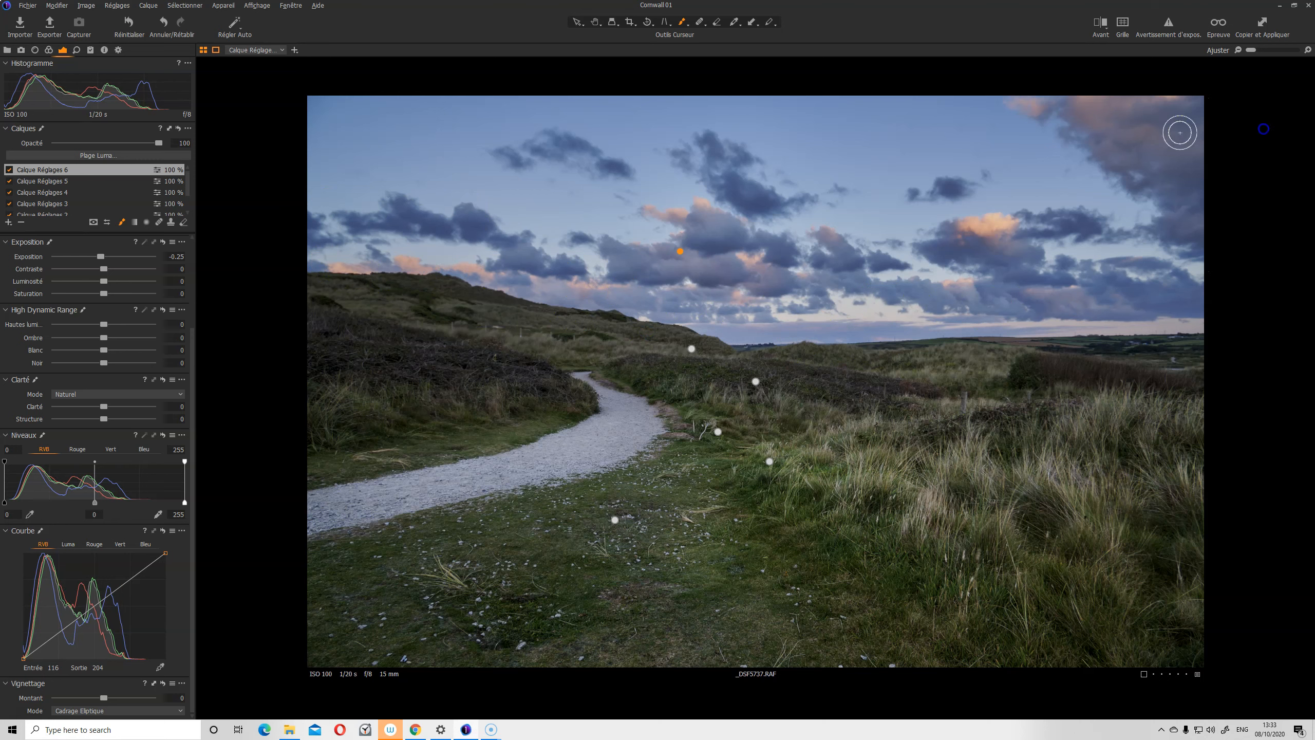
Darken the upper-right sky, middle clouds and horizon with the layer 6 brush
mouse_move(1085, 97)
left_mouse_down()
mouse_move(1092, 146)
mouse_move(1230, 214)
mouse_move(1062, 109)
mouse_move(1229, 218)
mouse_move(1024, 292)
mouse_move(1043, 216)
mouse_move(1038, 235)
mouse_move(943, 242)
left_mouse_up()
mouse_move(944, 242)
left_mouse_down()
mouse_move(1080, 228)
mouse_move(1024, 238)
left_mouse_up()
left_click_drag(951, 225, 951, 225)
left_click_drag(685, 258, 779, 266)
left_click(821, 287)
left_click_drag(708, 235, 709, 234)
mouse_move(763, 308)
left_mouse_down()
mouse_move(666, 319)
mouse_move(774, 321)
left_mouse_up()
mouse_move(895, 310)
left_mouse_down()
mouse_move(981, 307)
mouse_move(1066, 329)
mouse_move(1200, 323)
left_mouse_up()
left_click_drag(389, 322, 389, 322)
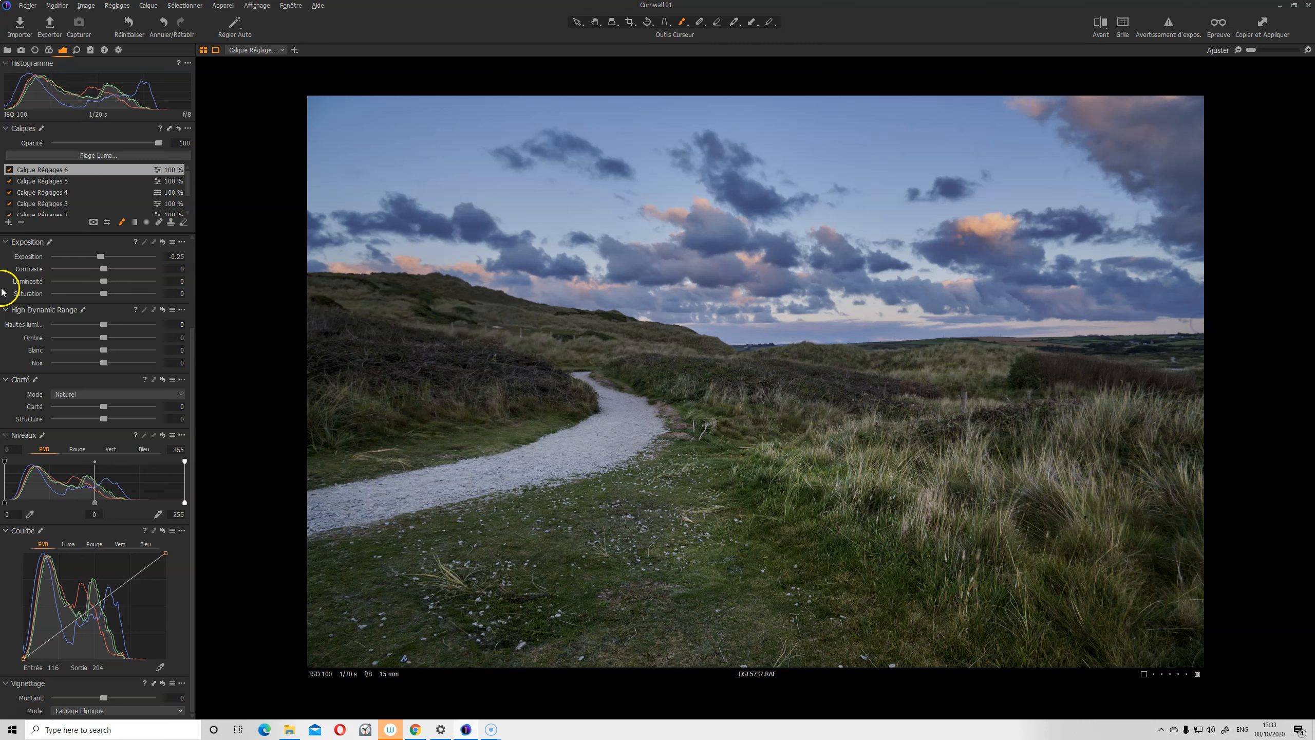
Judge the darkened sky by hiding and showing layer 6, ending with it switched on
left_click(7, 171)
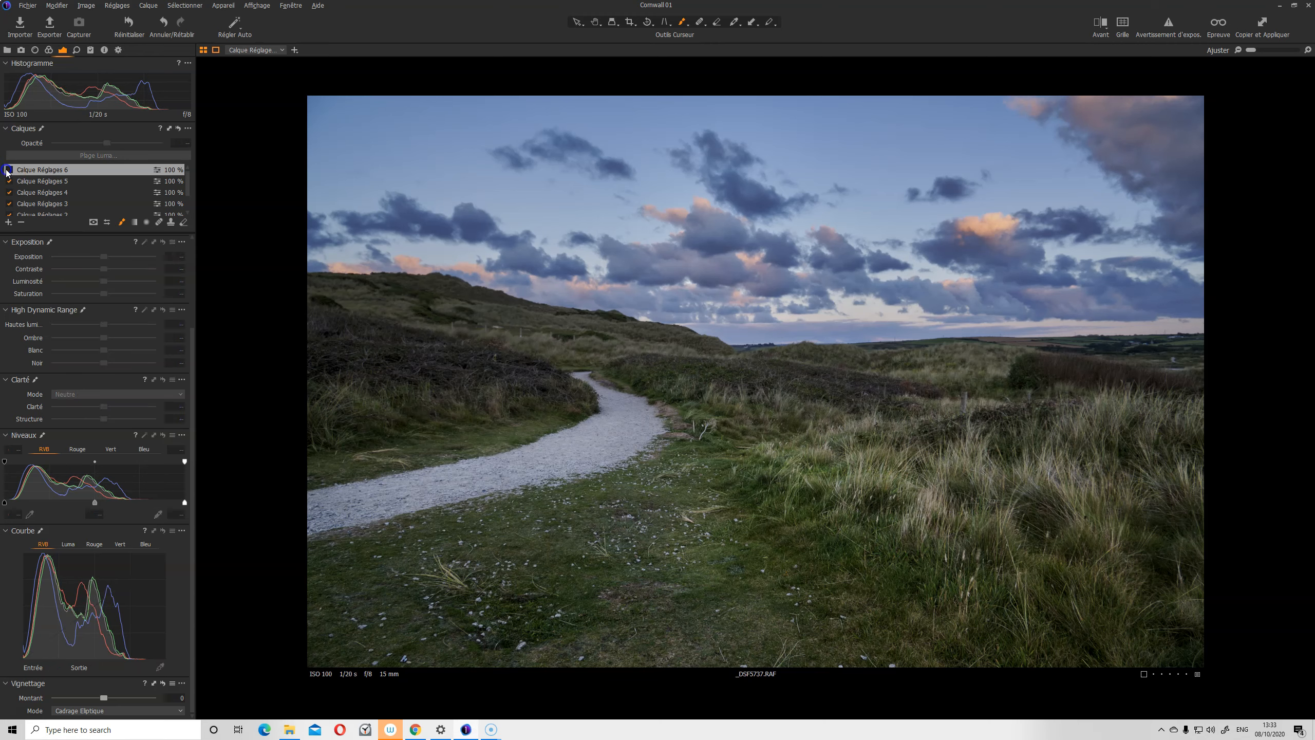
left_click(7, 171)
left_click(7, 171)
left_click(7, 171)
left_click(7, 172)
left_click(7, 171)
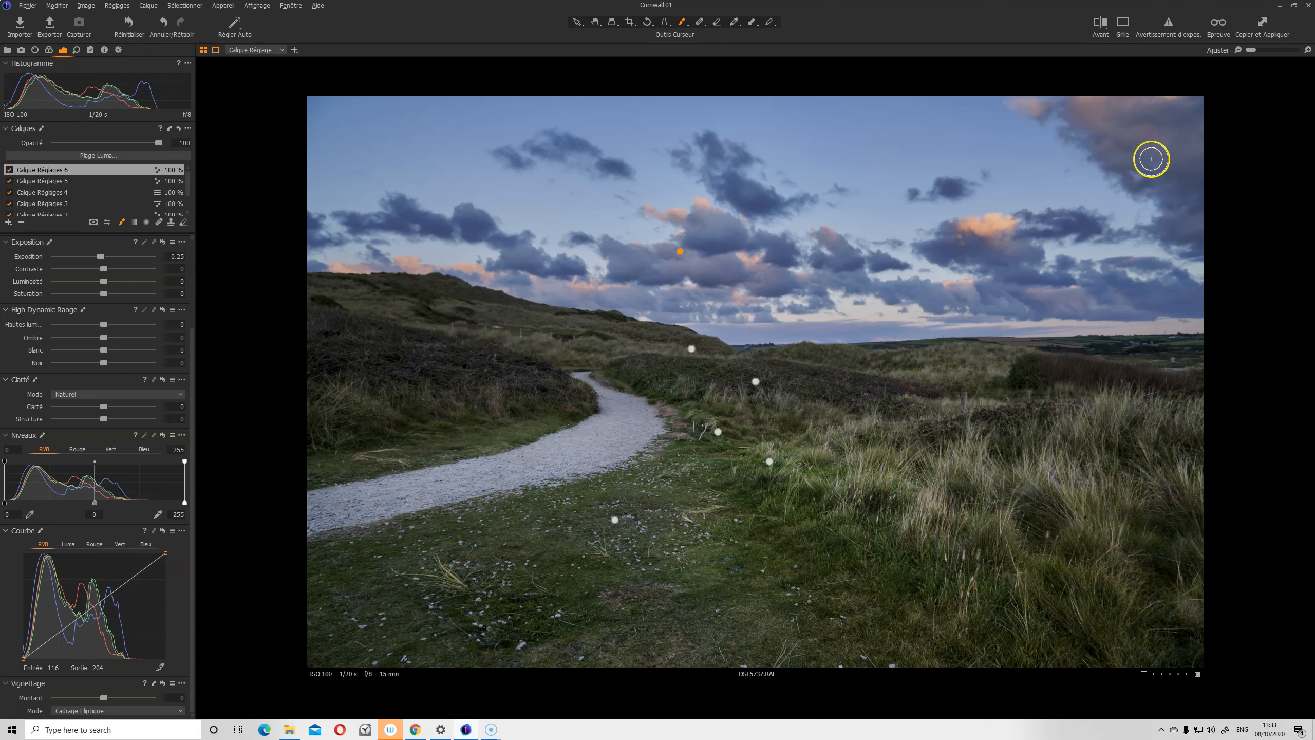
left_click(8, 171)
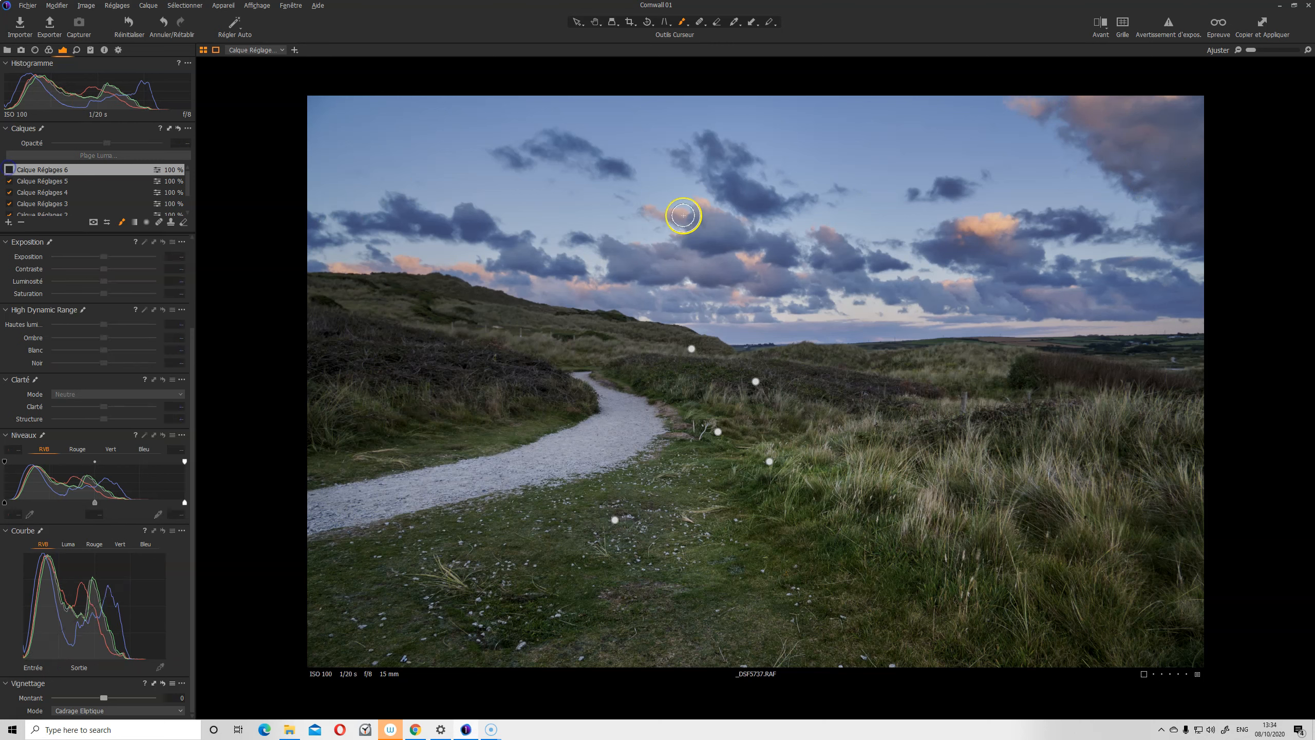
left_click(8, 171)
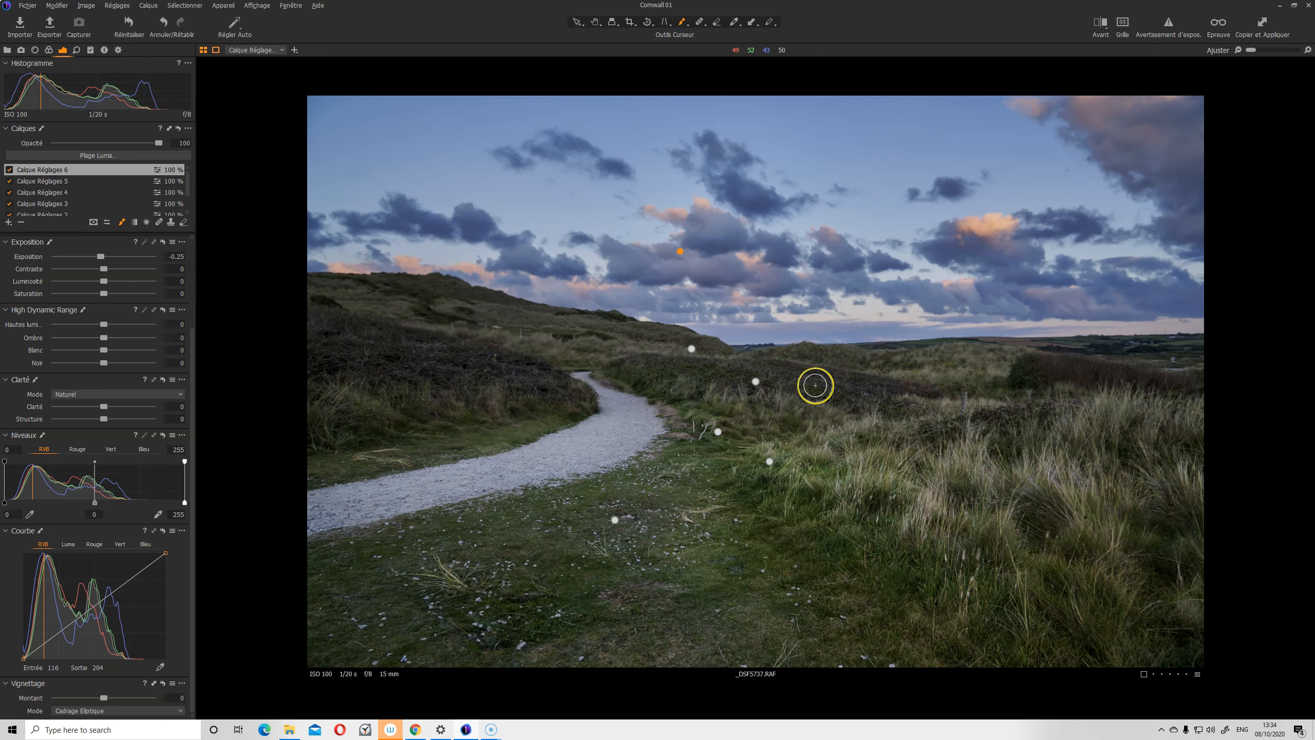
Add filled Calque Réglages 7 with Contraste 10 and brush it onto the grass
left_click(14, 224)
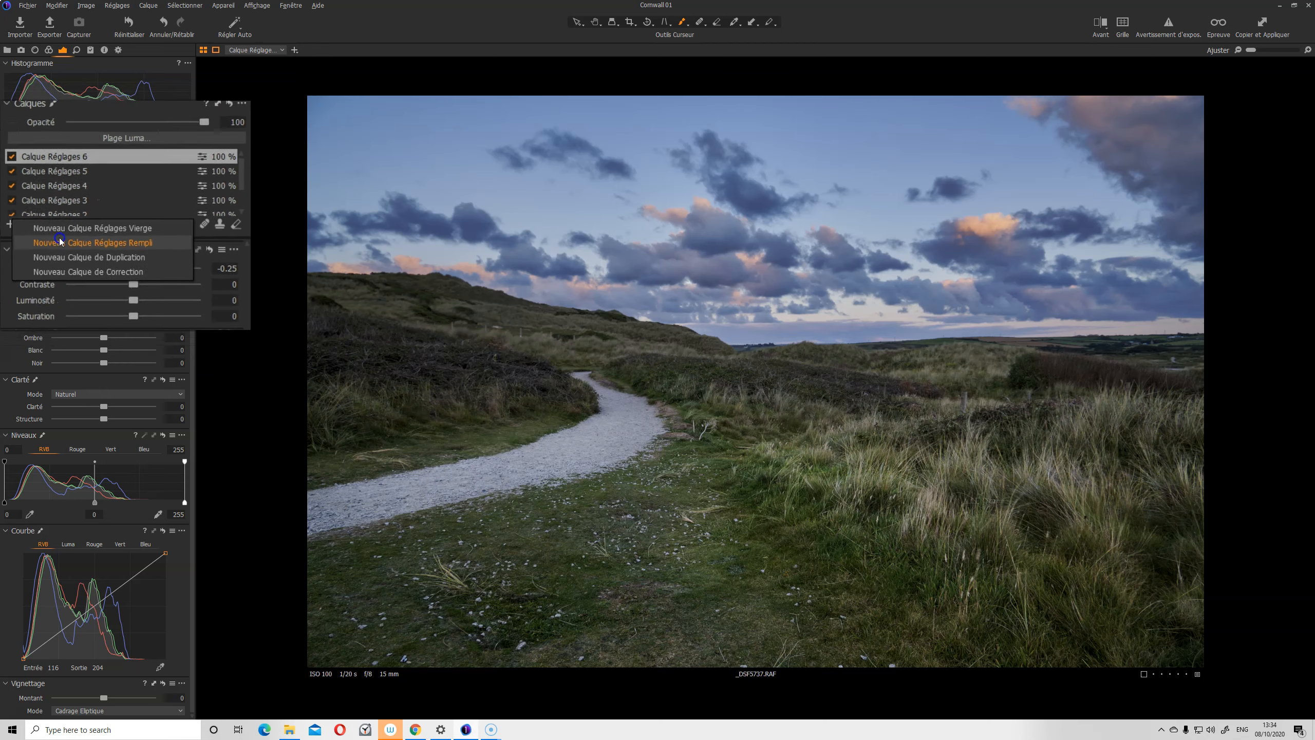
left_click(48, 226)
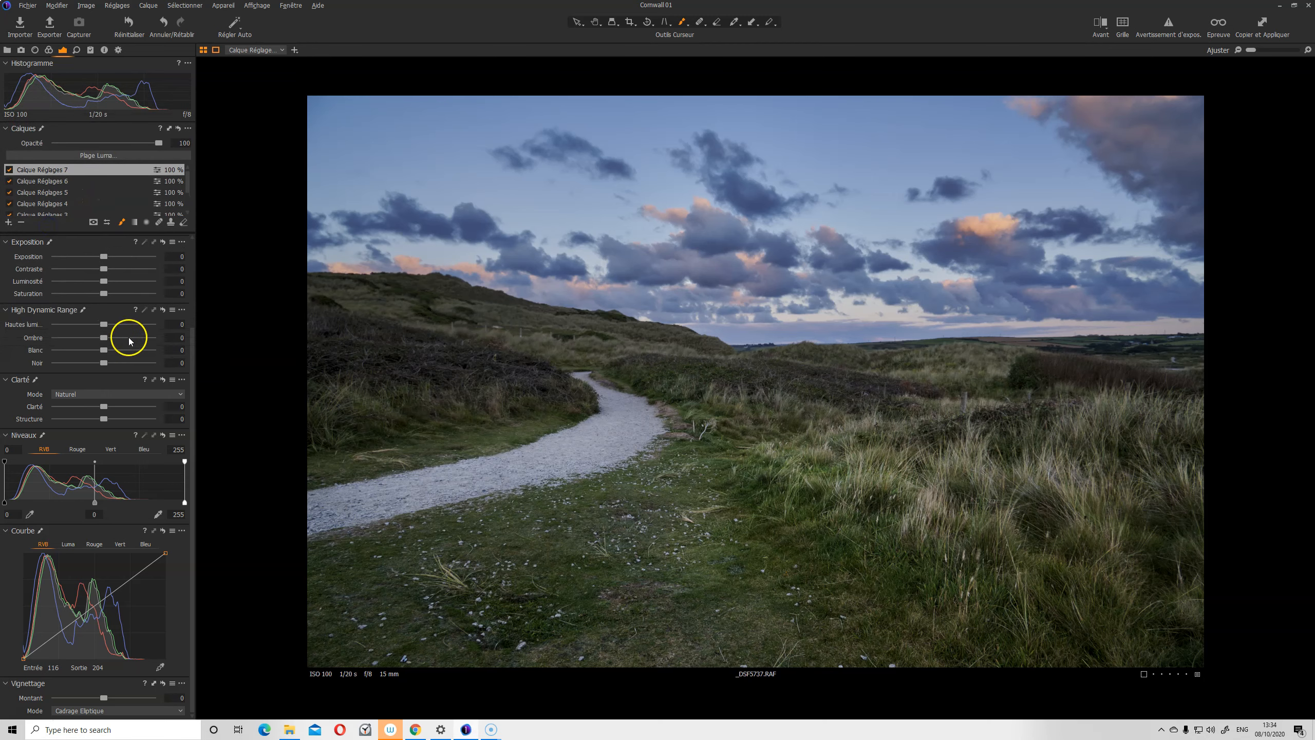
left_click(110, 268)
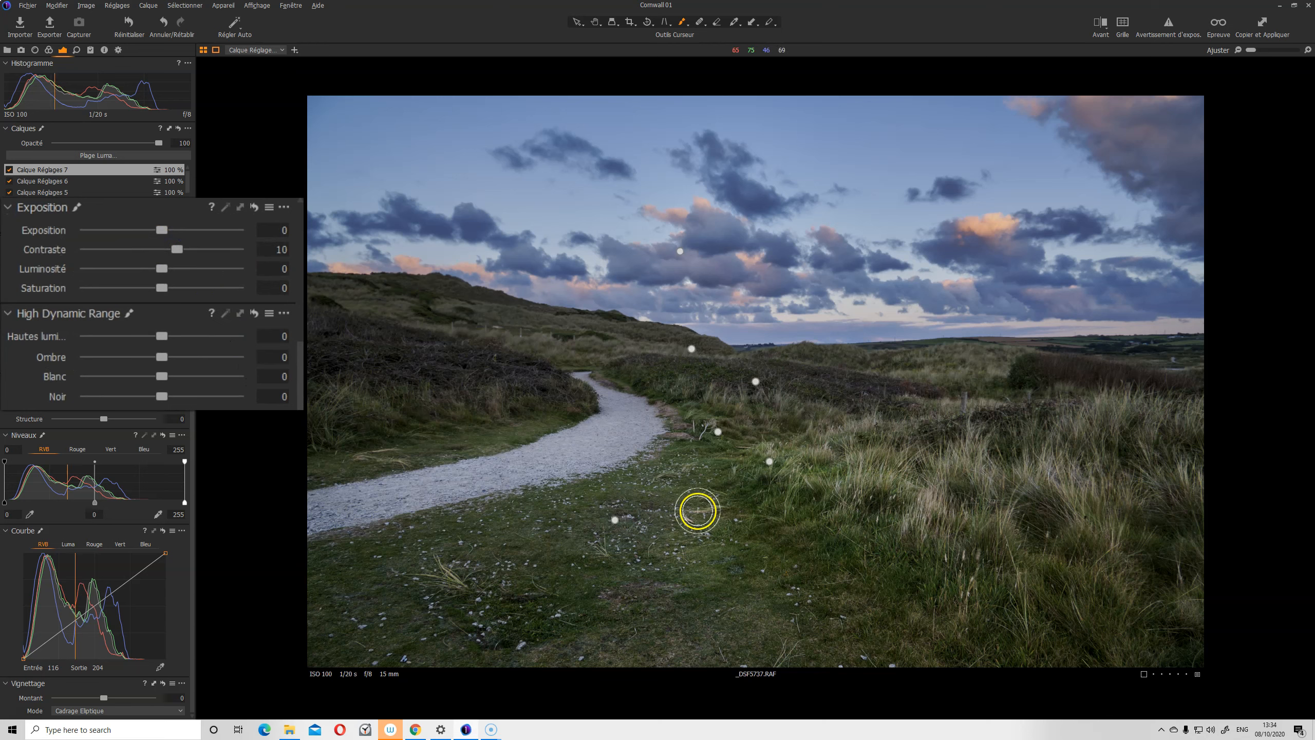
left_click(732, 487)
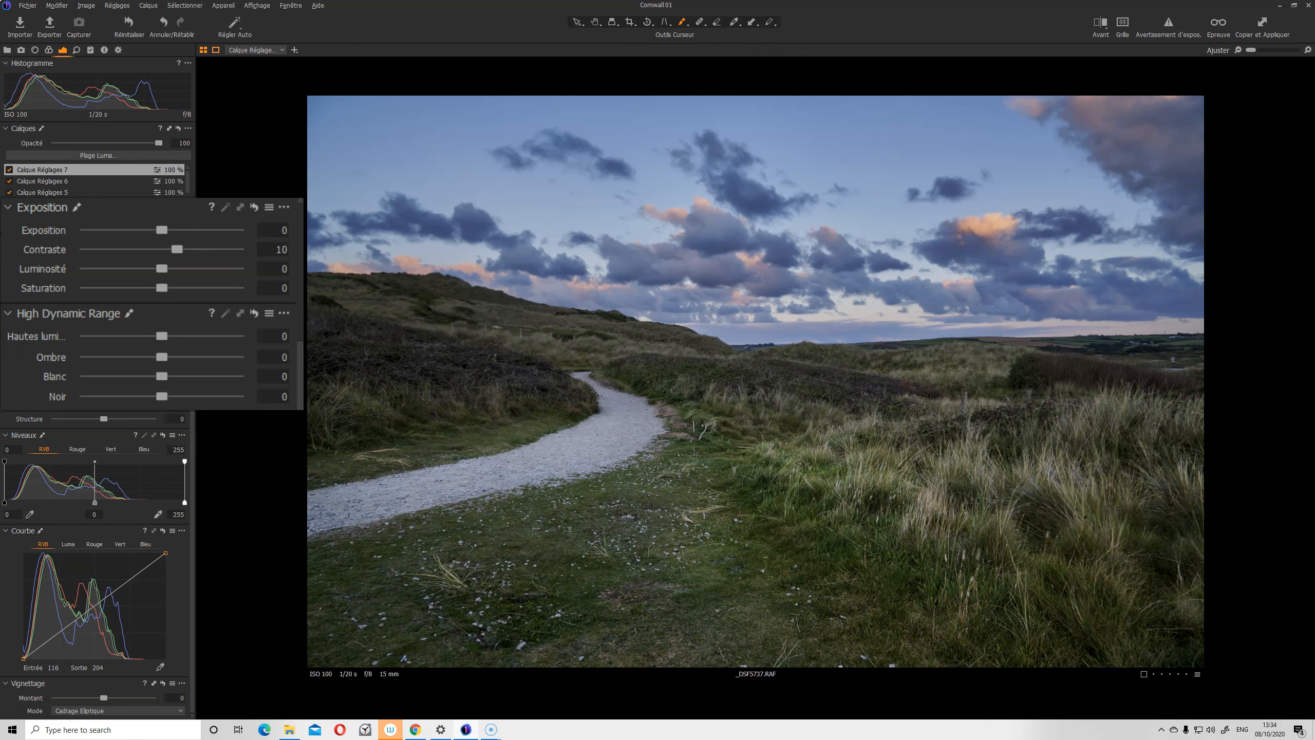
Compare layer 7 on and off, then set its Saturation to 46
left_click(9, 170)
left_click(9, 169)
left_click(9, 169)
left_click(9, 170)
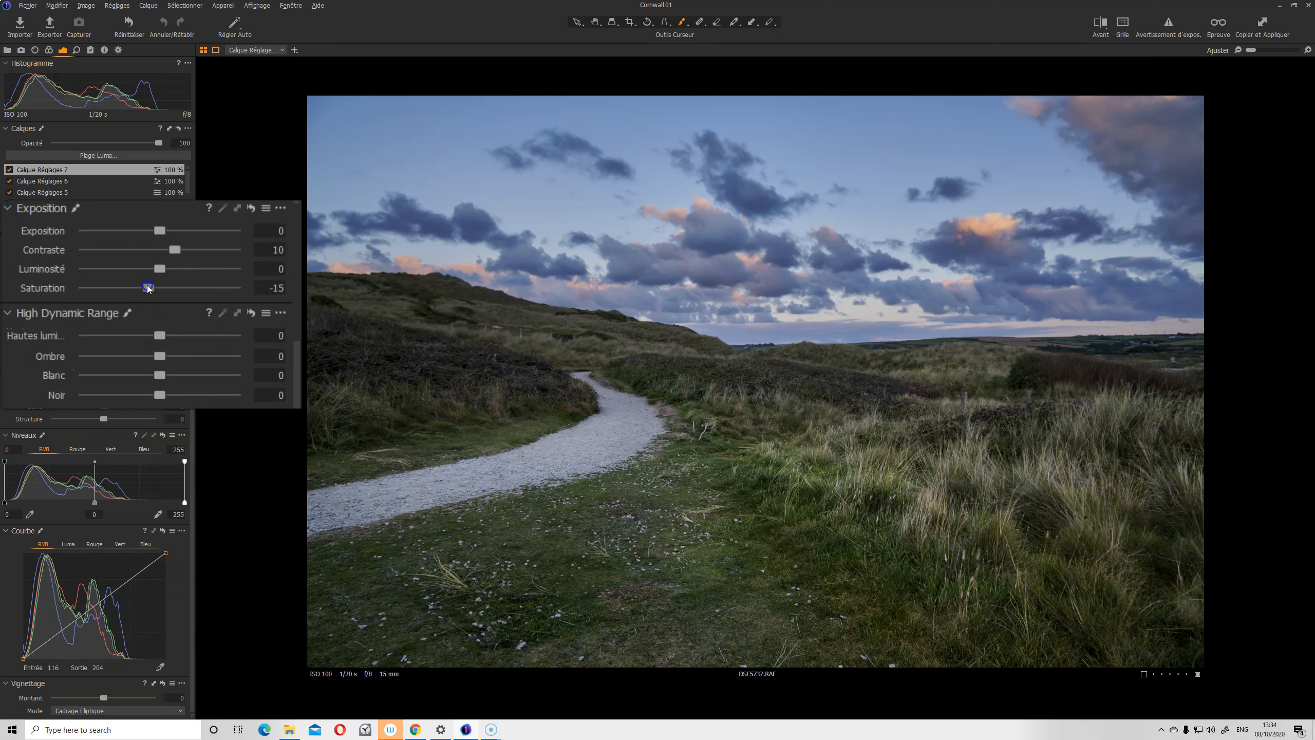
left_click_drag(197, 295, 211, 300)
left_click_drag(197, 294, 195, 294)
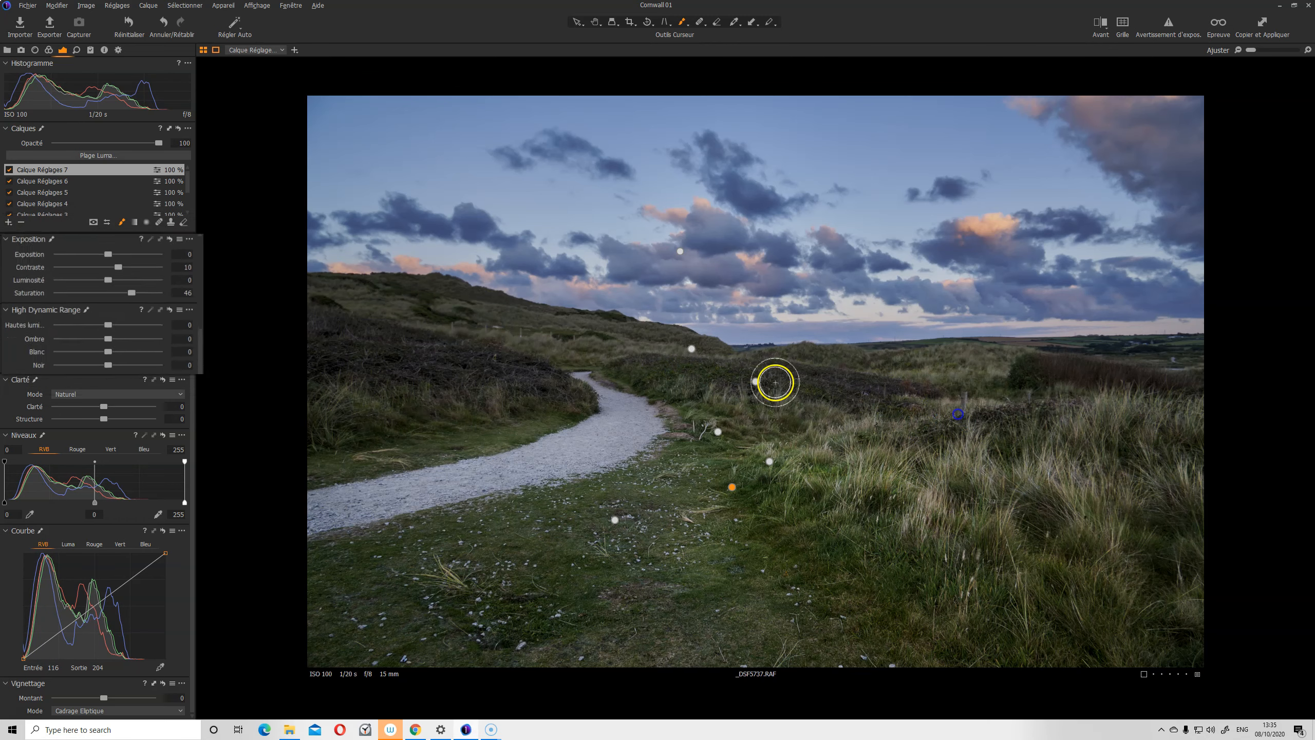
Toggle Calque Réglages 7 off and on several times to compare
left_click(9, 170)
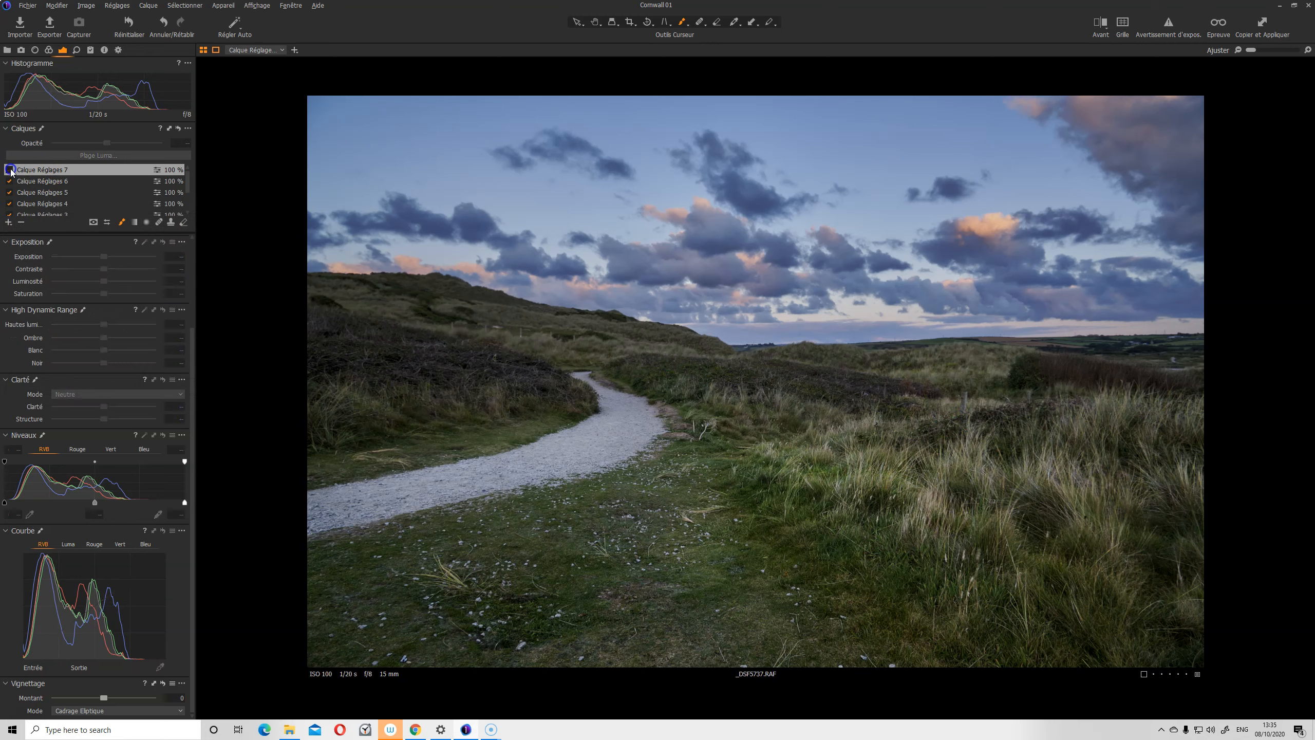
left_click(9, 170)
left_click(10, 170)
left_click(10, 170)
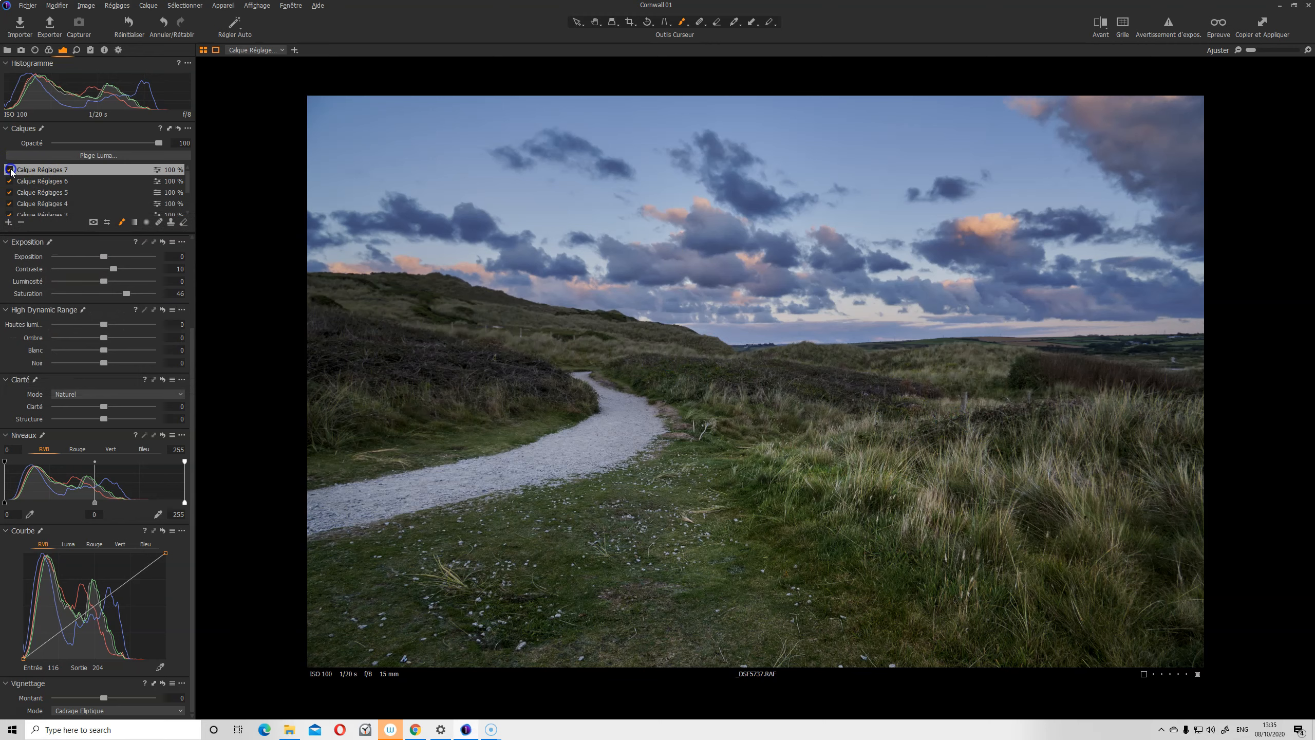
left_click(10, 170)
left_click(10, 170)
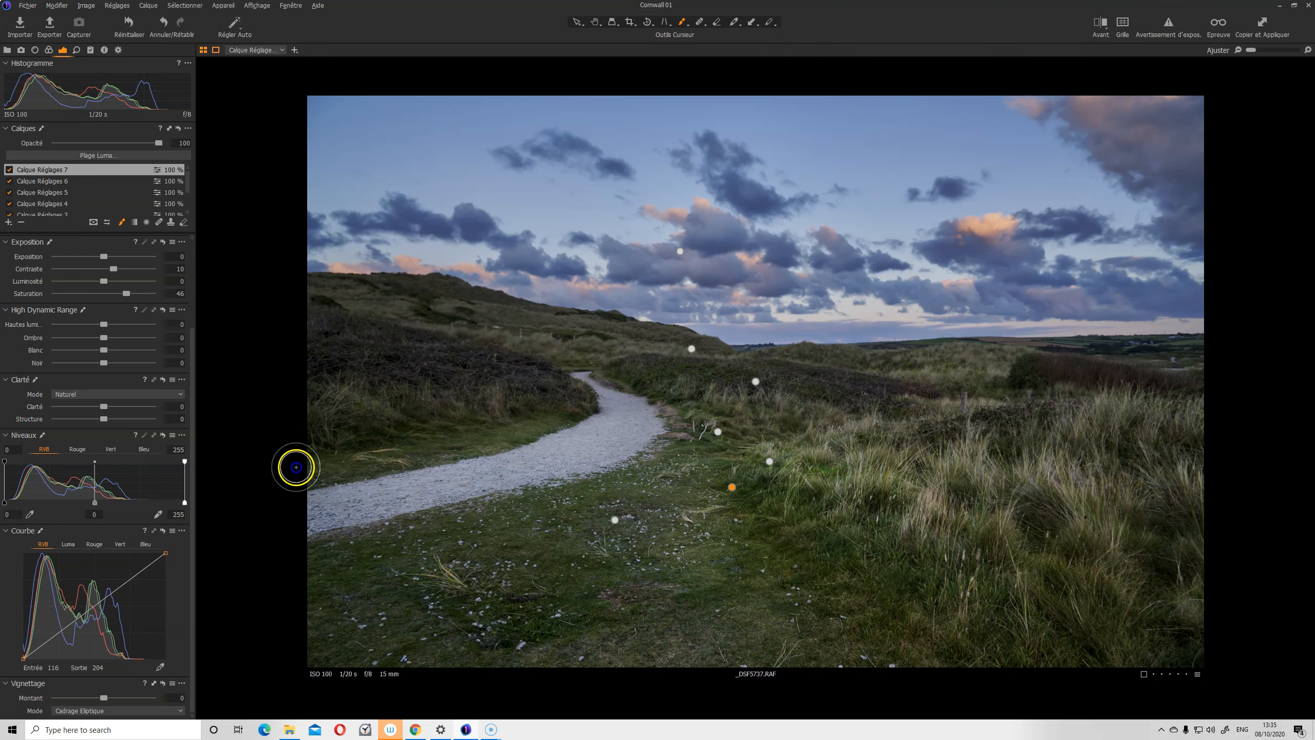
Paint layer 7 over the left-hand grass and hillside
left_click_drag(557, 425, 554, 426)
mouse_move(383, 389)
left_mouse_down()
mouse_move(355, 399)
mouse_move(463, 394)
mouse_move(515, 417)
mouse_move(383, 295)
mouse_move(618, 343)
left_mouse_up()
left_click_drag(524, 326, 655, 356)
left_click_drag(616, 353, 606, 351)
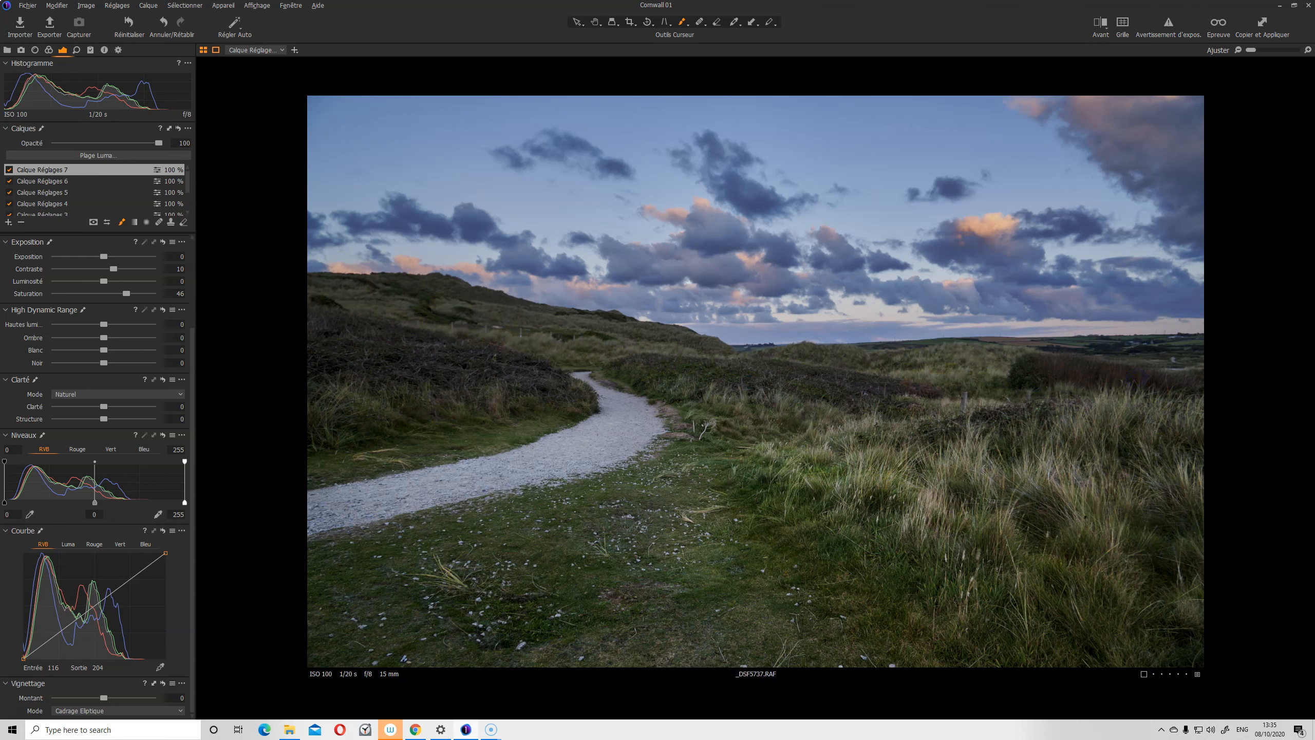
Check layer 7 against the unedited photo using its checkbox and the Y before/after shortcut
left_click(9, 171)
left_click(9, 171)
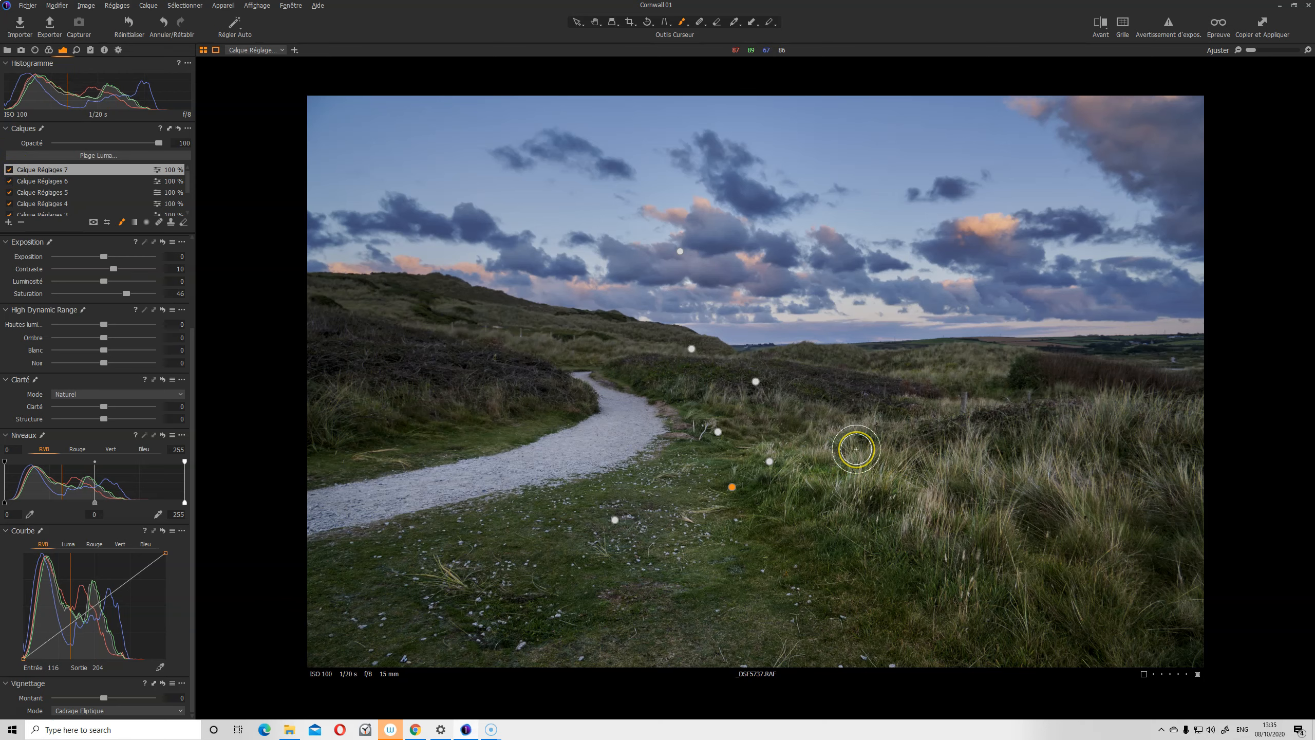
key("y")
key("y")
key("y")
key("y")
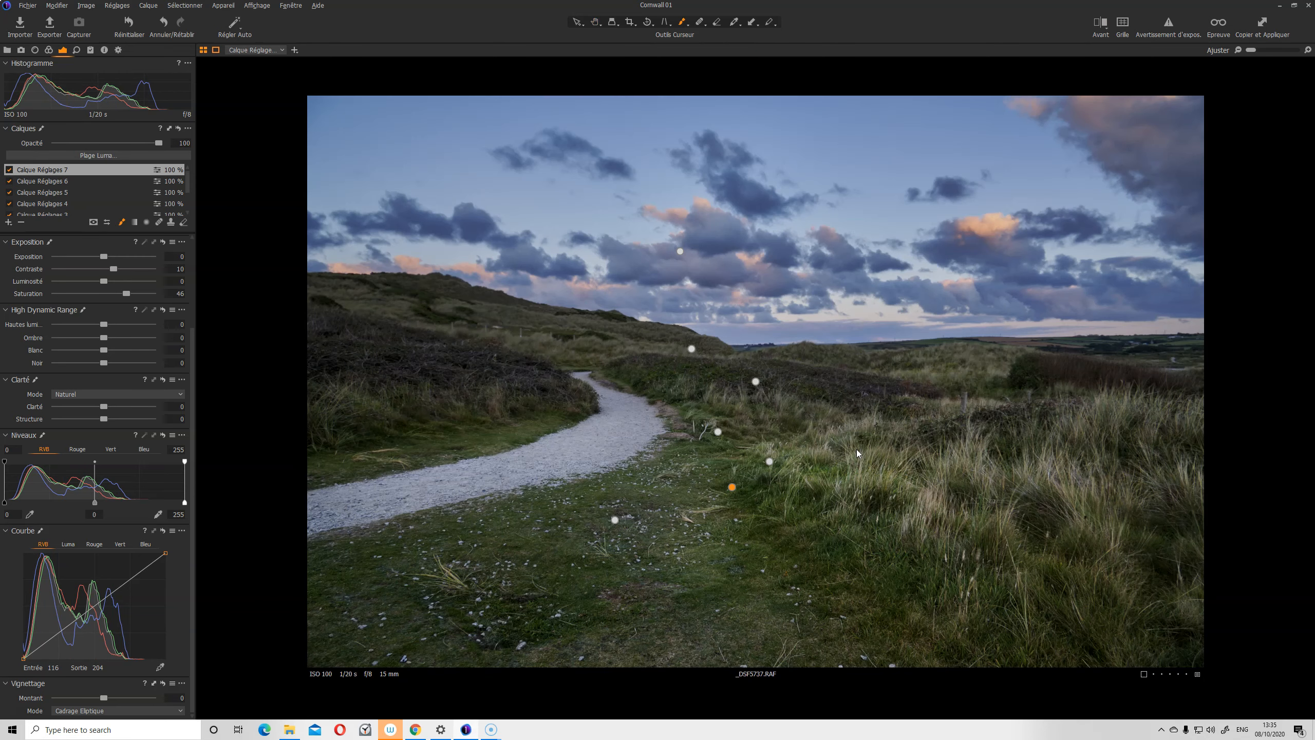
key("y")
key("y")
key("y")
key("y")
scroll(106, 194, "down", 2)
scroll(14, 183, "up", 2)
left_click(13, 136)
left_click(14, 171)
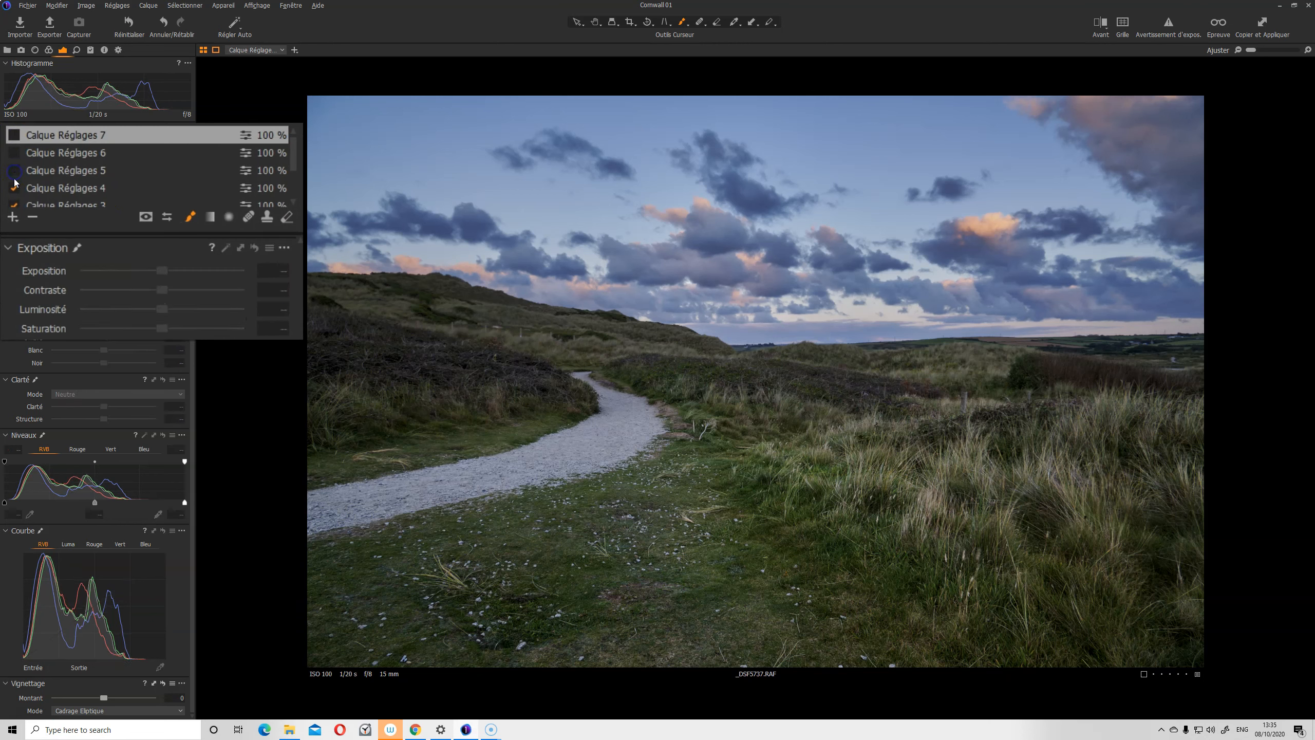
left_click(15, 188)
left_click(15, 204)
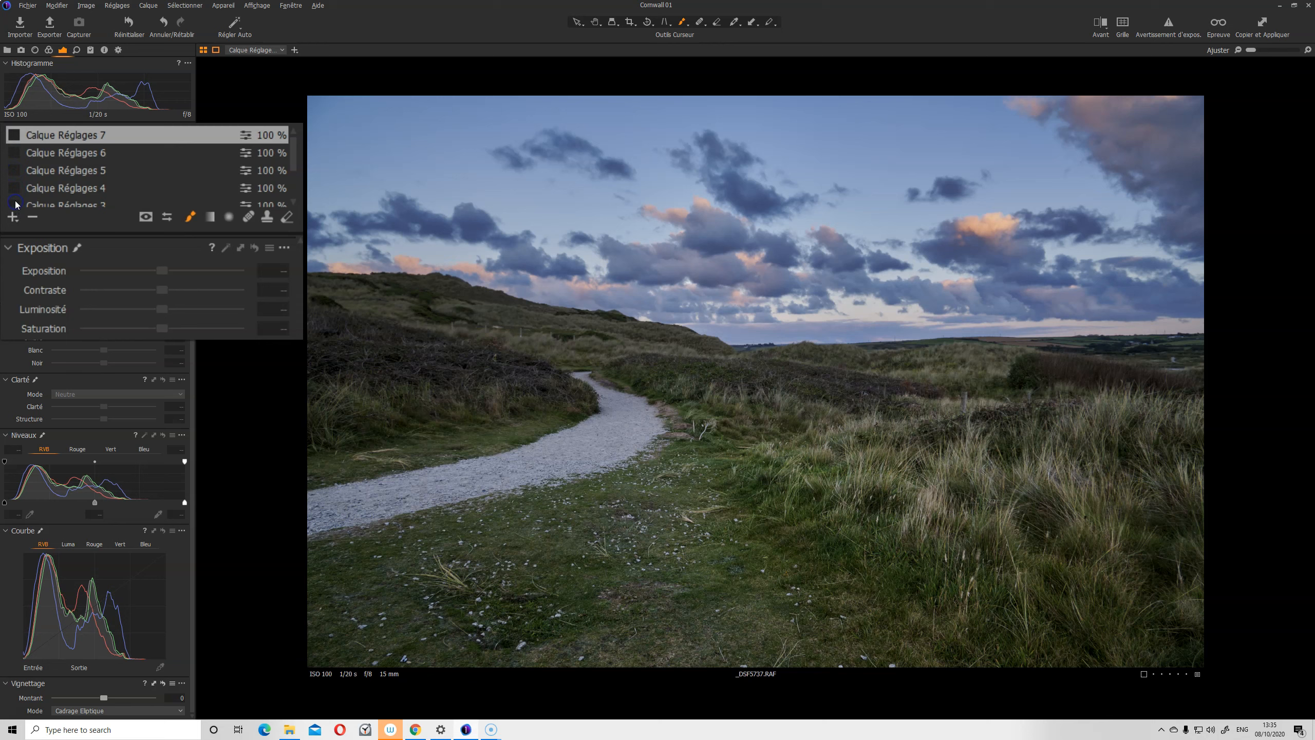
scroll(23, 189, "down", 1)
left_click(22, 188)
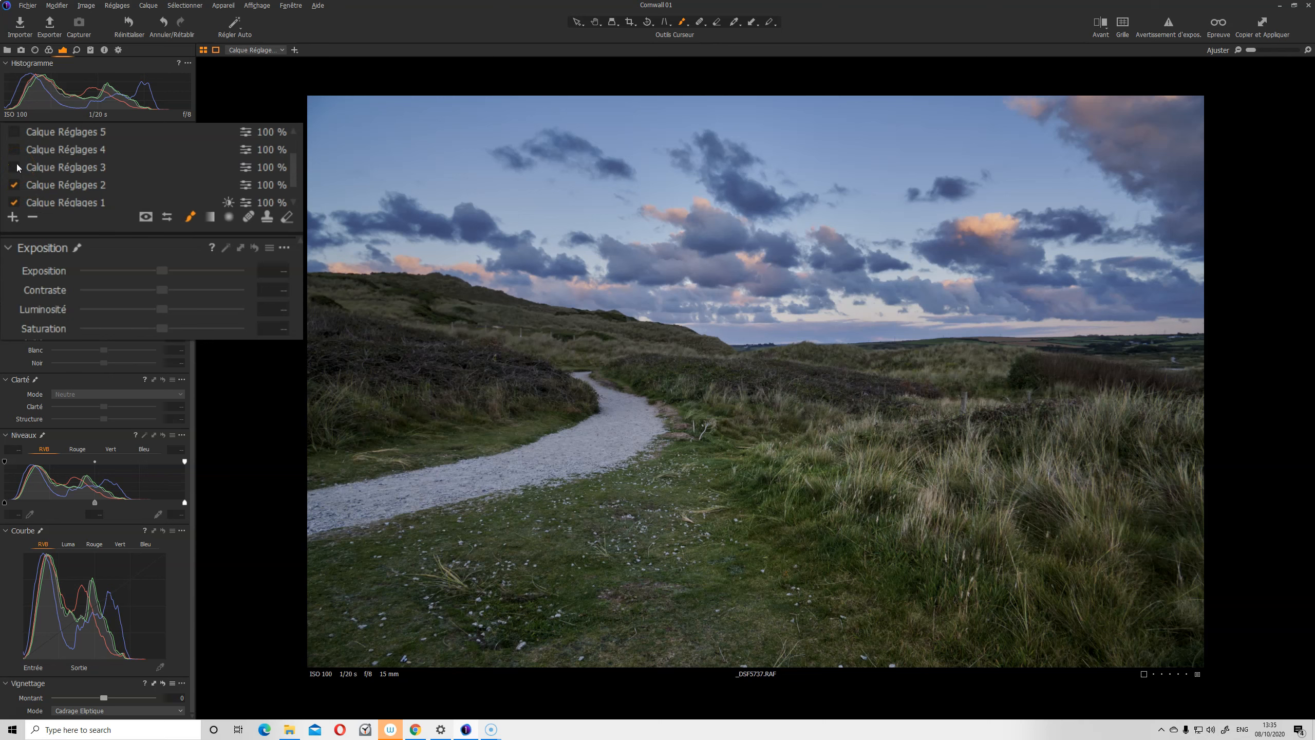
left_click(14, 168)
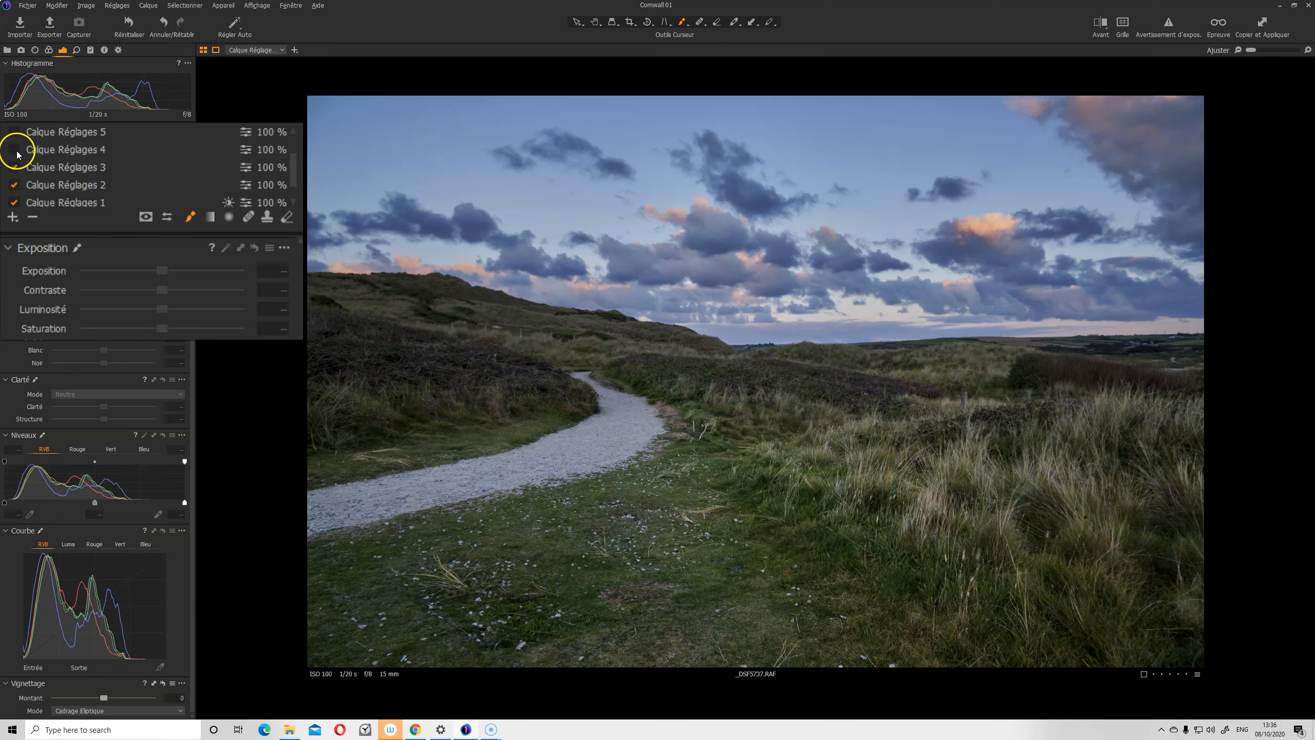
scroll(17, 155, "up", 1)
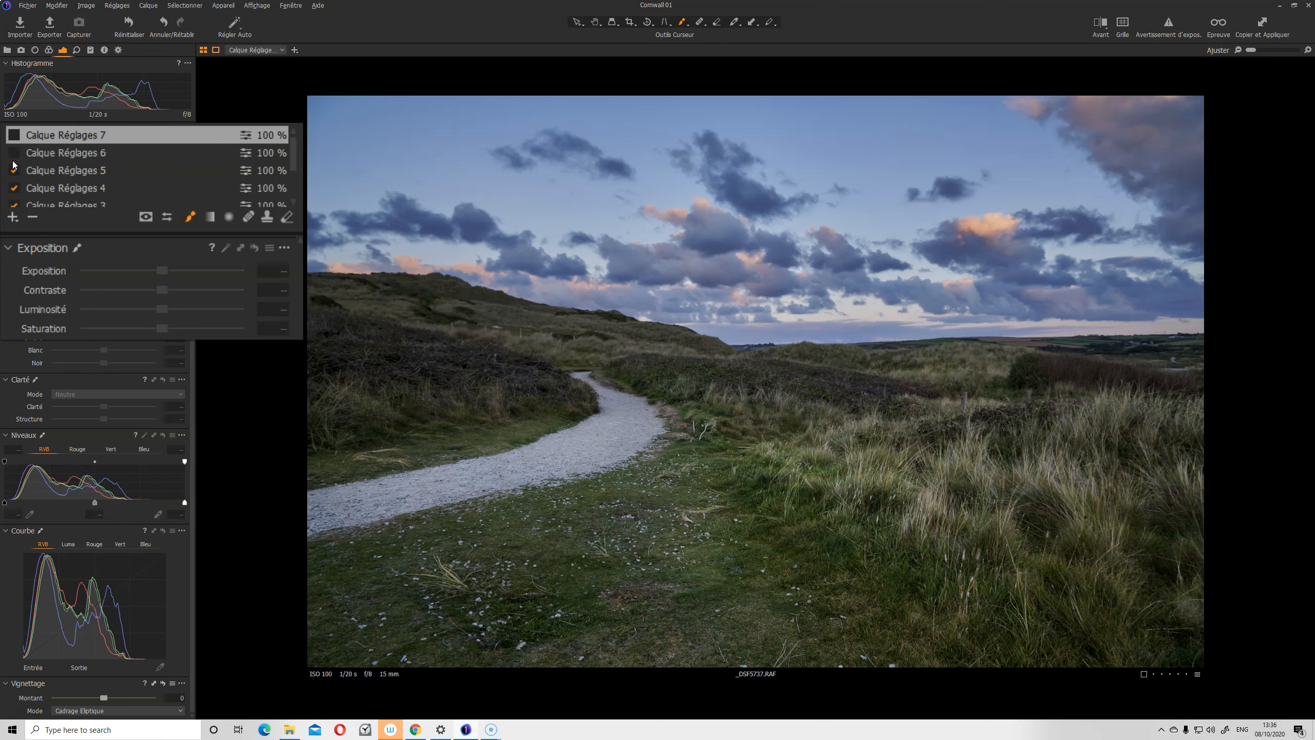
left_click(14, 155)
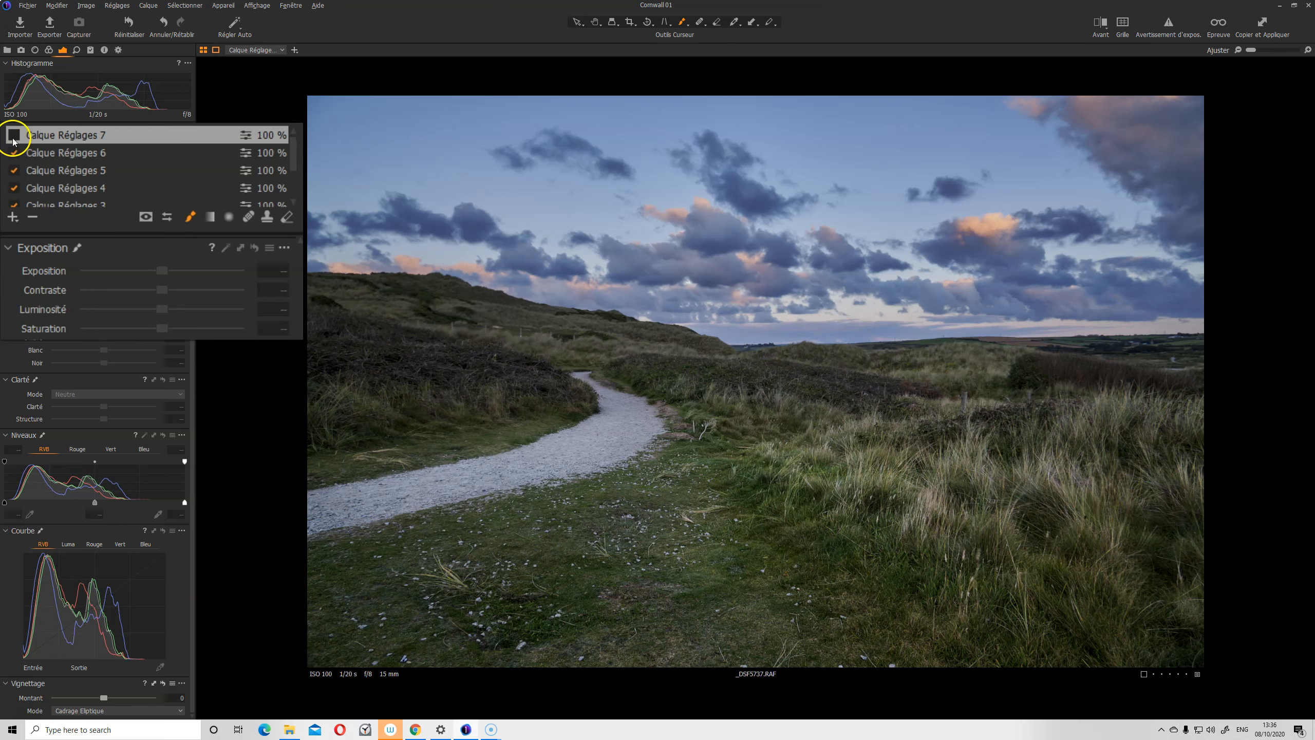
left_click(14, 136)
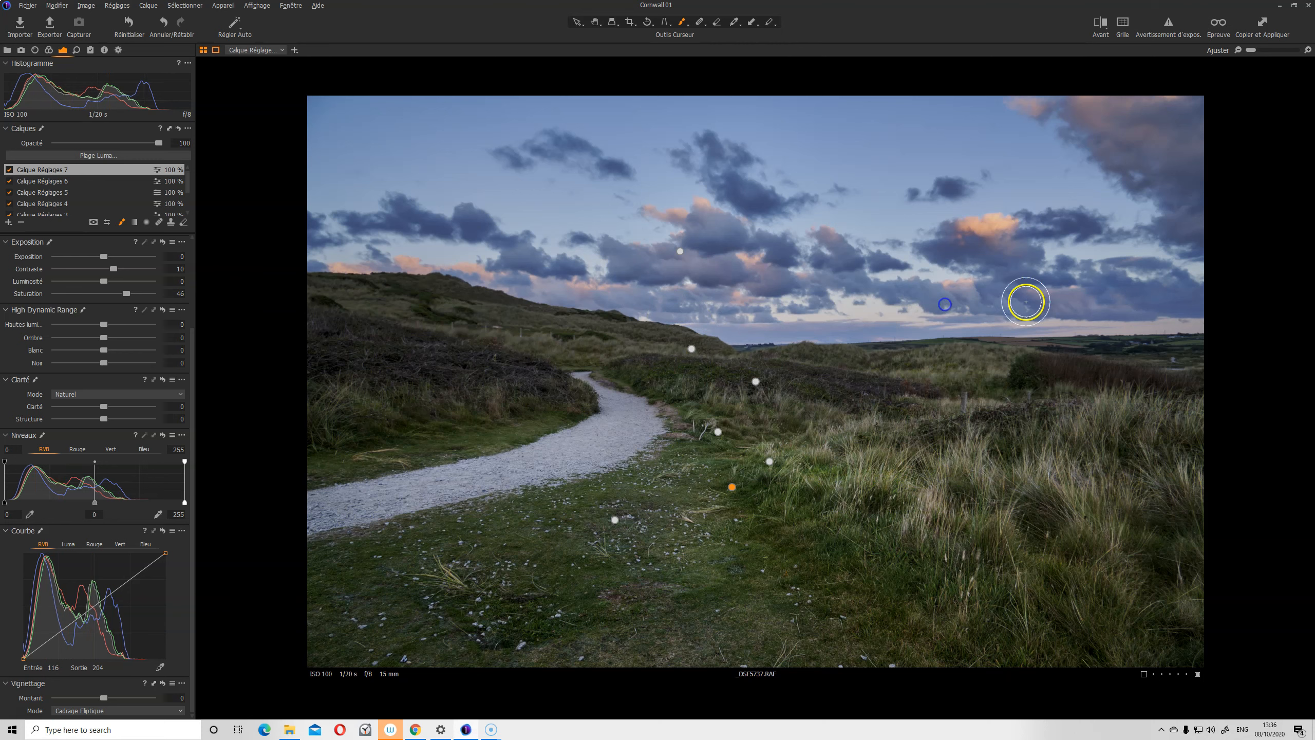
Brush layer 7 along the low clouds and from the top sky to the right edge
mouse_move(717, 205)
left_mouse_down()
mouse_move(658, 200)
mouse_move(714, 214)
left_mouse_up()
left_click(778, 277)
mouse_move(778, 278)
left_mouse_down()
mouse_move(732, 309)
mouse_move(656, 310)
mouse_move(730, 313)
mouse_move(376, 265)
mouse_move(515, 276)
left_mouse_up()
mouse_move(500, 275)
left_mouse_down()
mouse_move(318, 265)
mouse_move(470, 267)
mouse_move(393, 242)
mouse_move(537, 290)
mouse_move(636, 293)
mouse_move(337, 264)
mouse_move(728, 288)
mouse_move(615, 306)
mouse_move(759, 308)
mouse_move(734, 270)
mouse_move(776, 271)
left_mouse_up()
mouse_move(1167, 140)
left_mouse_down()
mouse_move(1086, 97)
mouse_move(1188, 114)
mouse_move(1182, 160)
left_mouse_up()
mouse_move(1027, 98)
left_mouse_down()
mouse_move(1187, 106)
mouse_move(1162, 153)
mouse_move(1289, 249)
left_mouse_up()
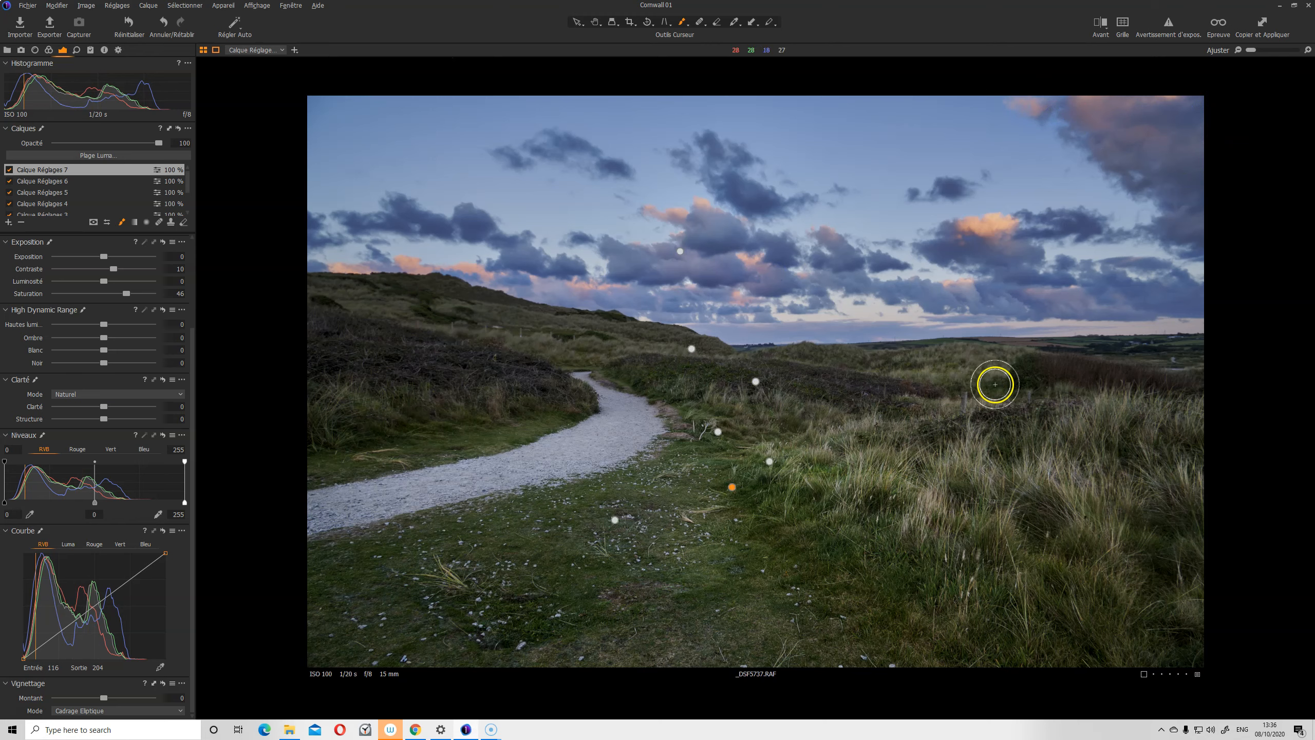
Compare with the original via Y, the Avant button and a split view, then end it
key("y")
key("y")
key("y")
key("y")
key("y")
left_click(1102, 26)
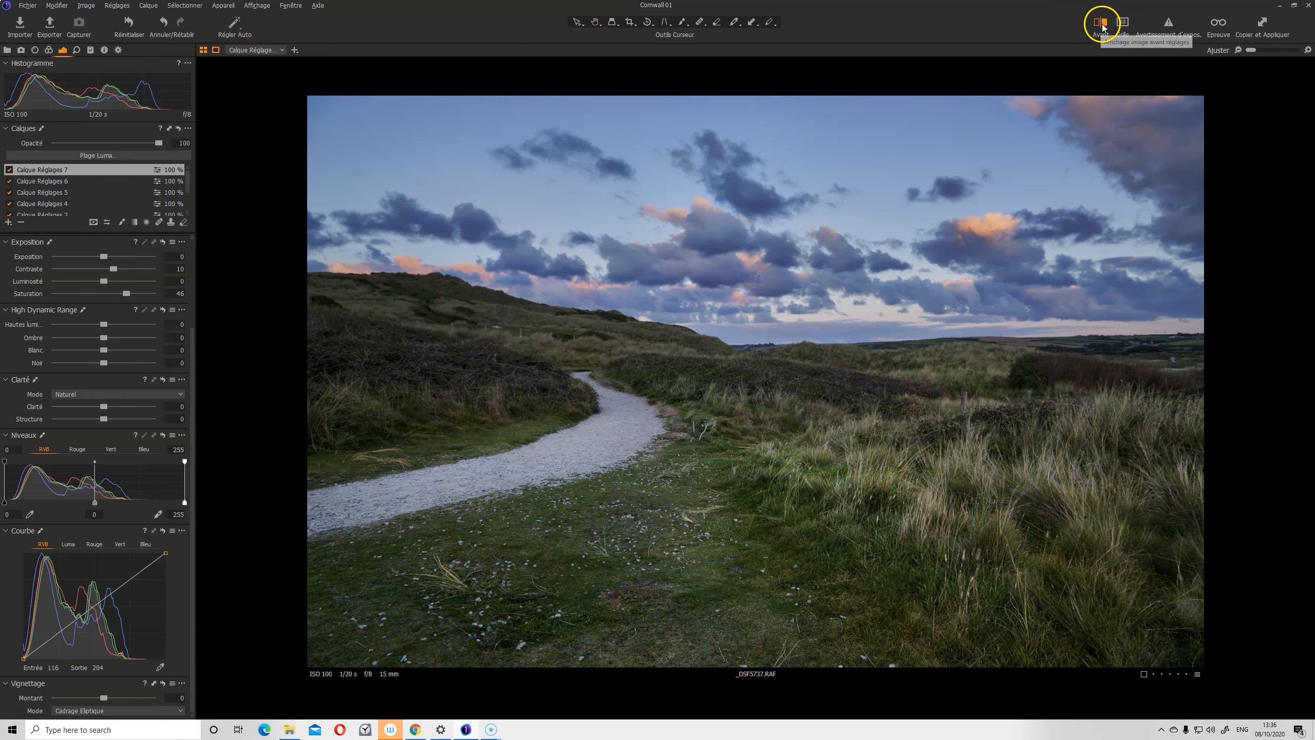
left_click(1102, 26)
left_click_drag(755, 382, 792, 438)
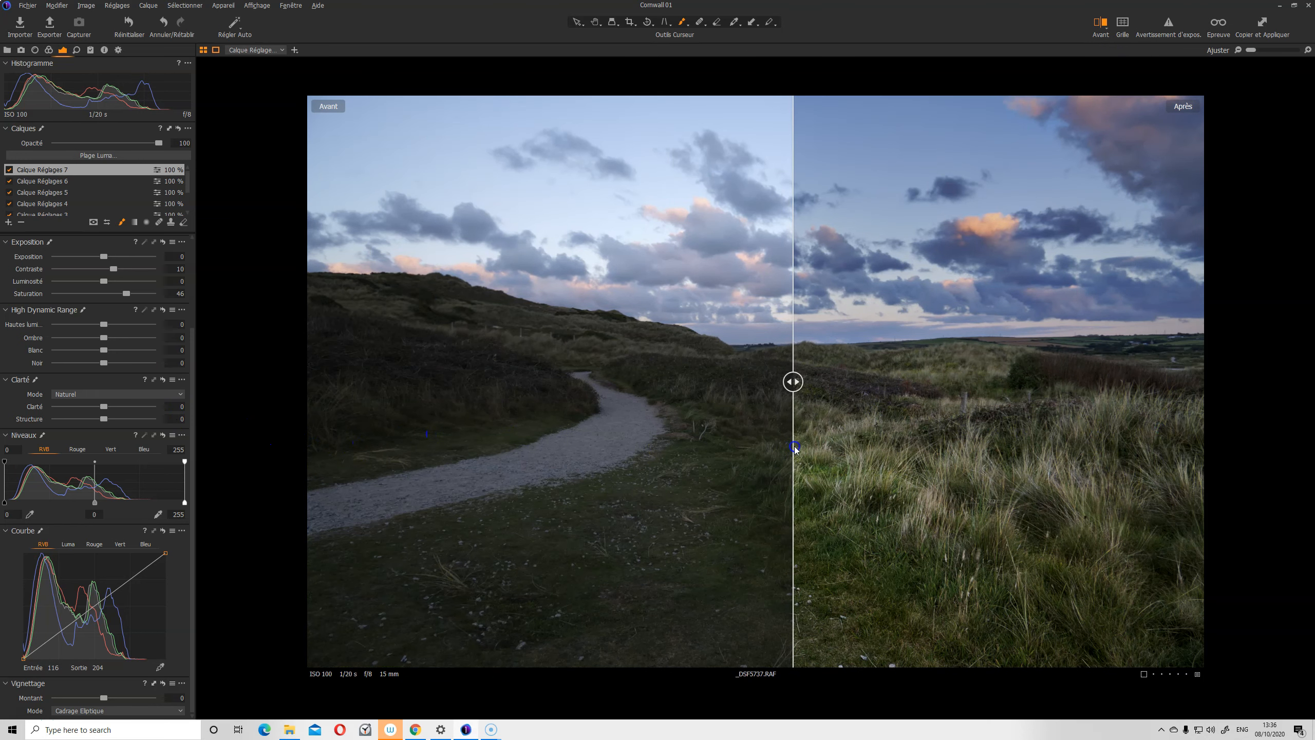
left_click(1104, 26)
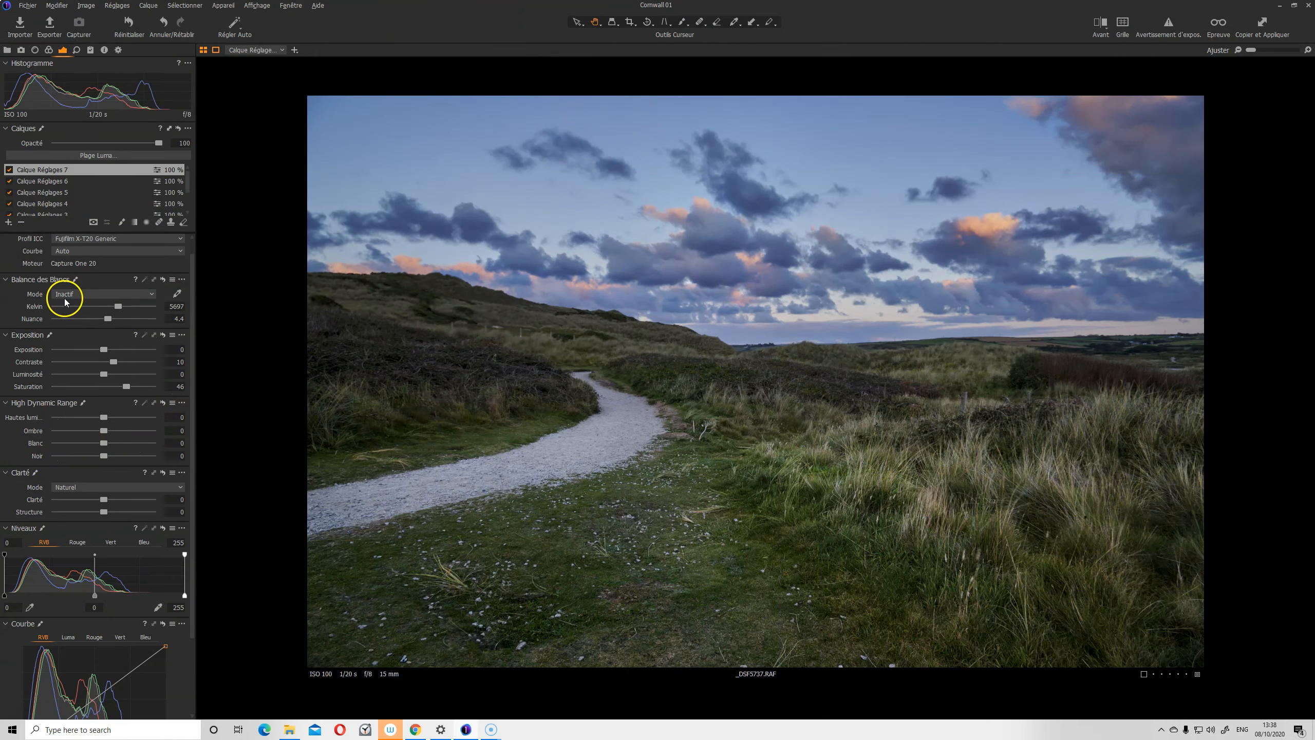
Add filled Calque Réglages 8 with Saturation -13 and Contraste 5, then switch it off to compare
left_click(8, 223)
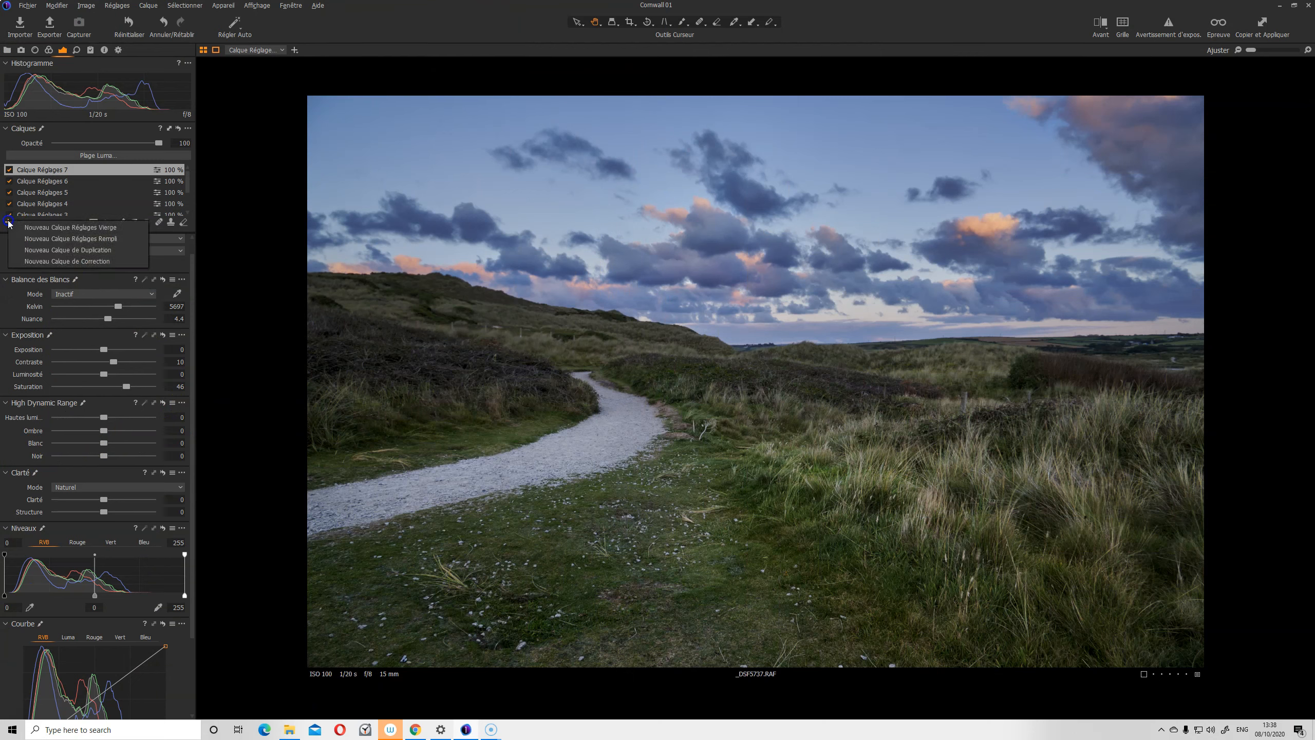
left_click(42, 238)
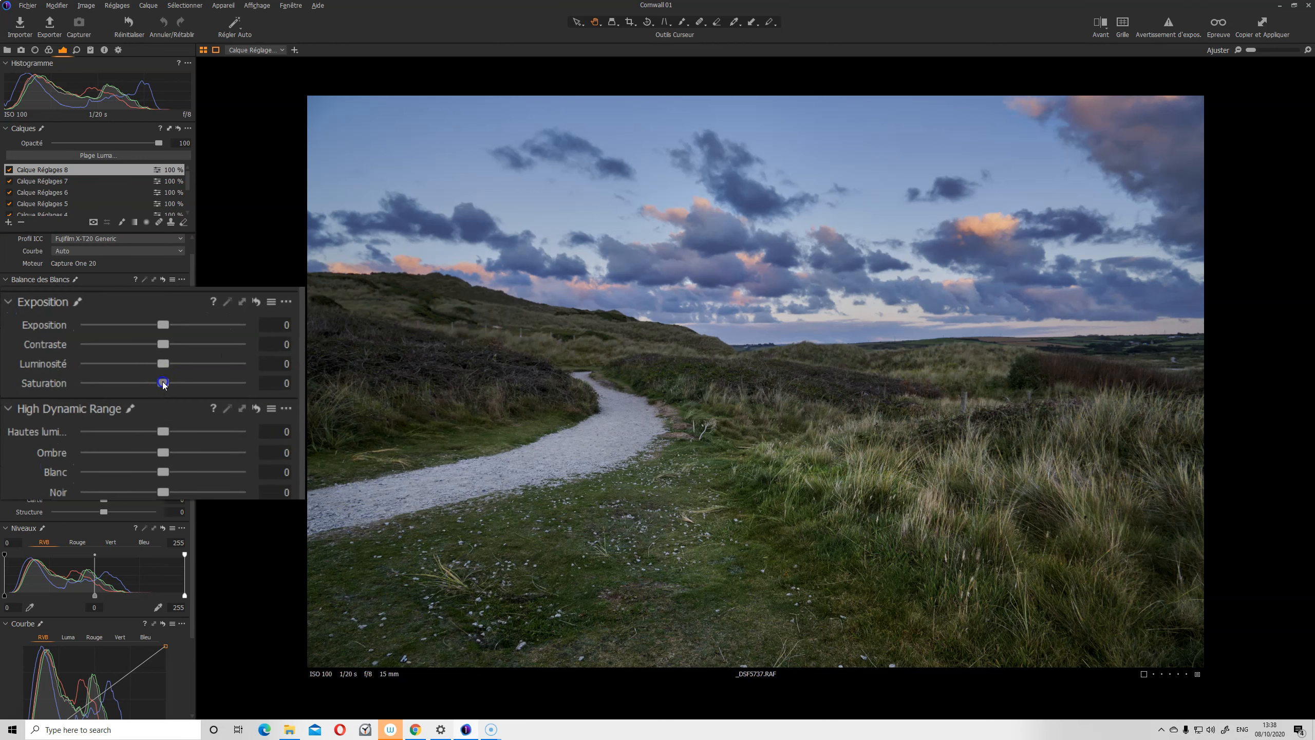
mouse_move(148, 384)
left_mouse_down()
mouse_move(108, 380)
mouse_move(144, 382)
left_mouse_up()
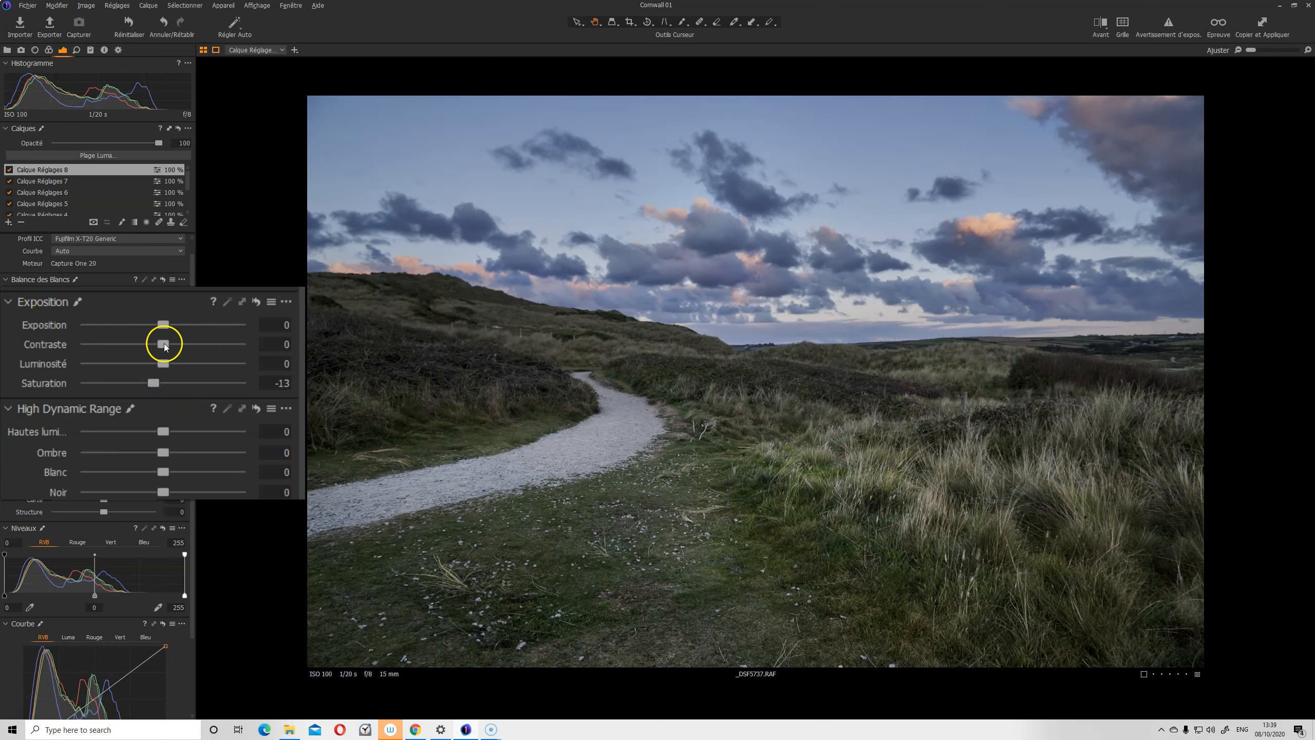
left_click_drag(169, 341, 175, 343)
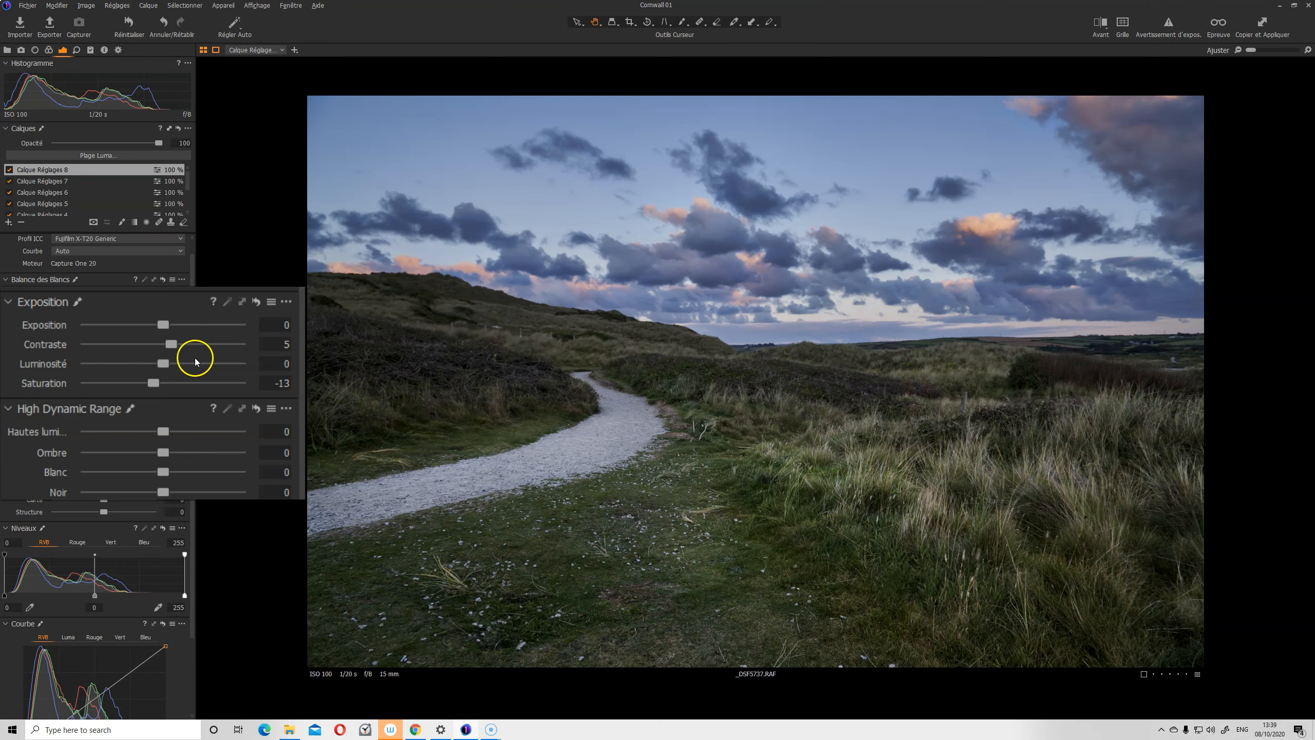
left_click(9, 169)
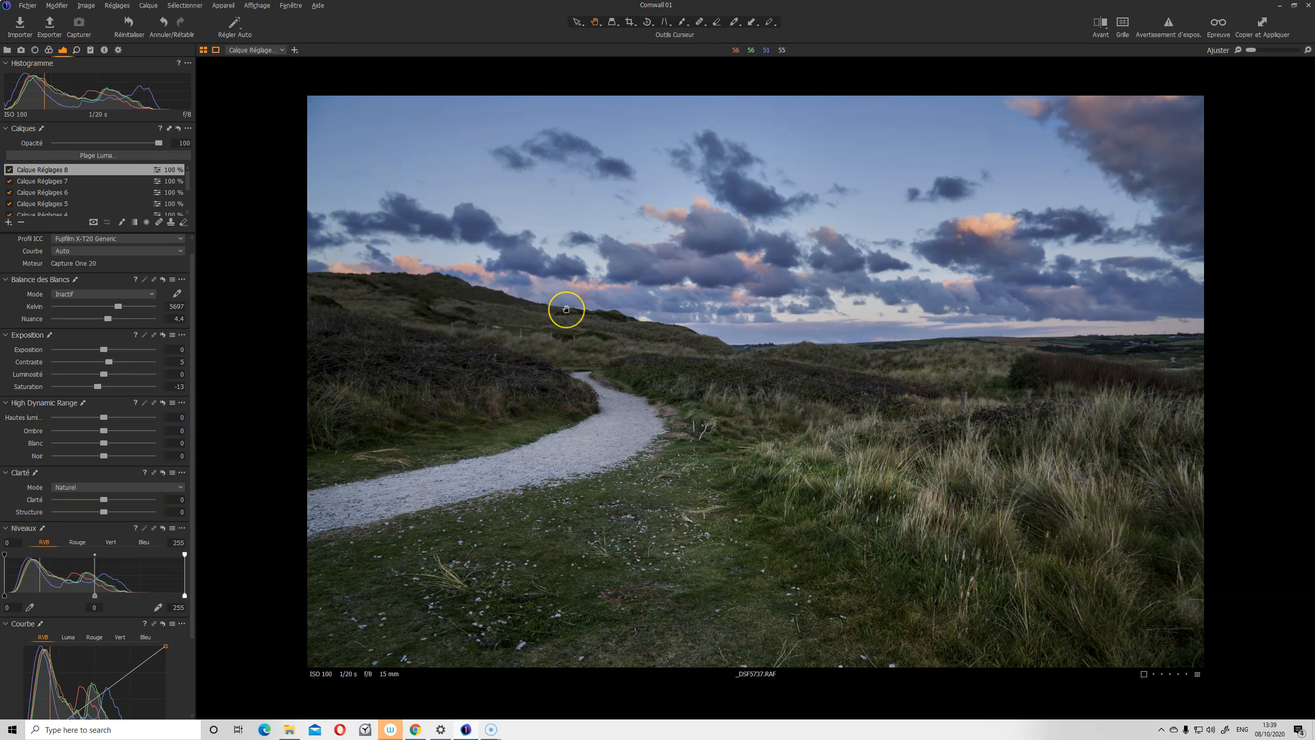
key("F11")
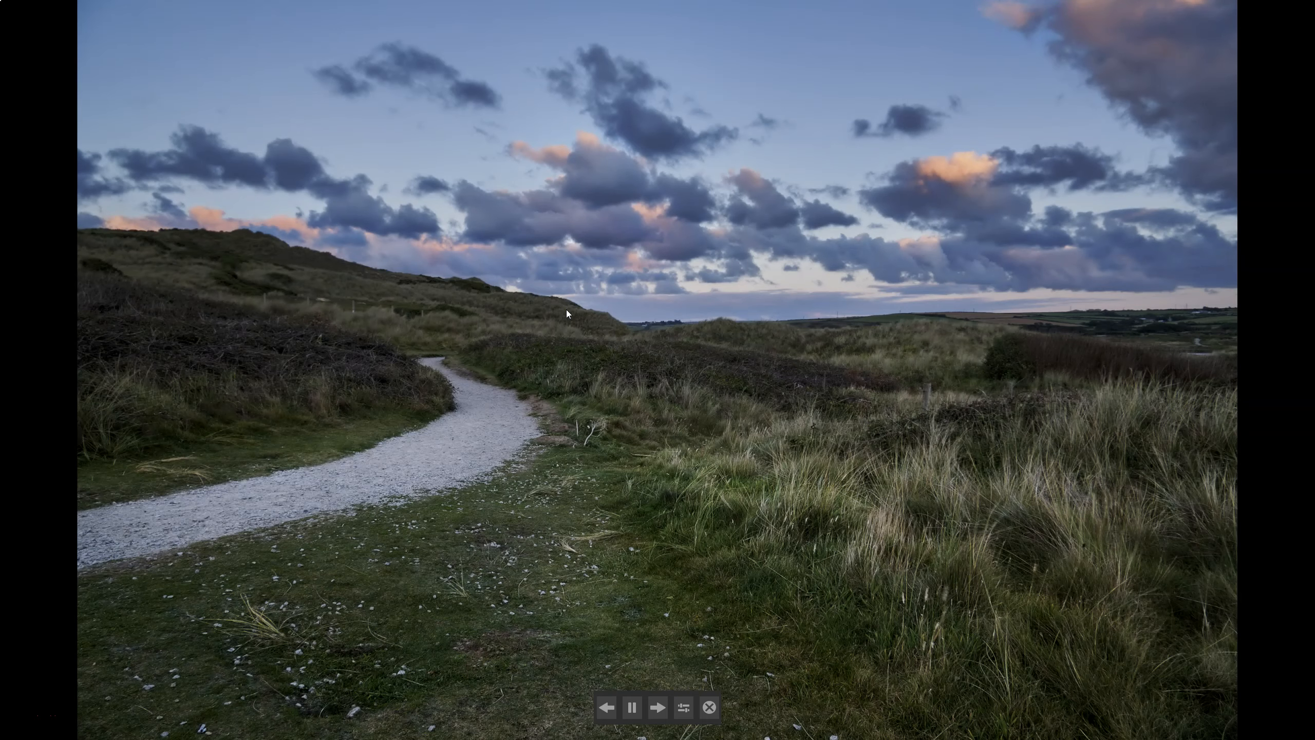
left_click(638, 707)
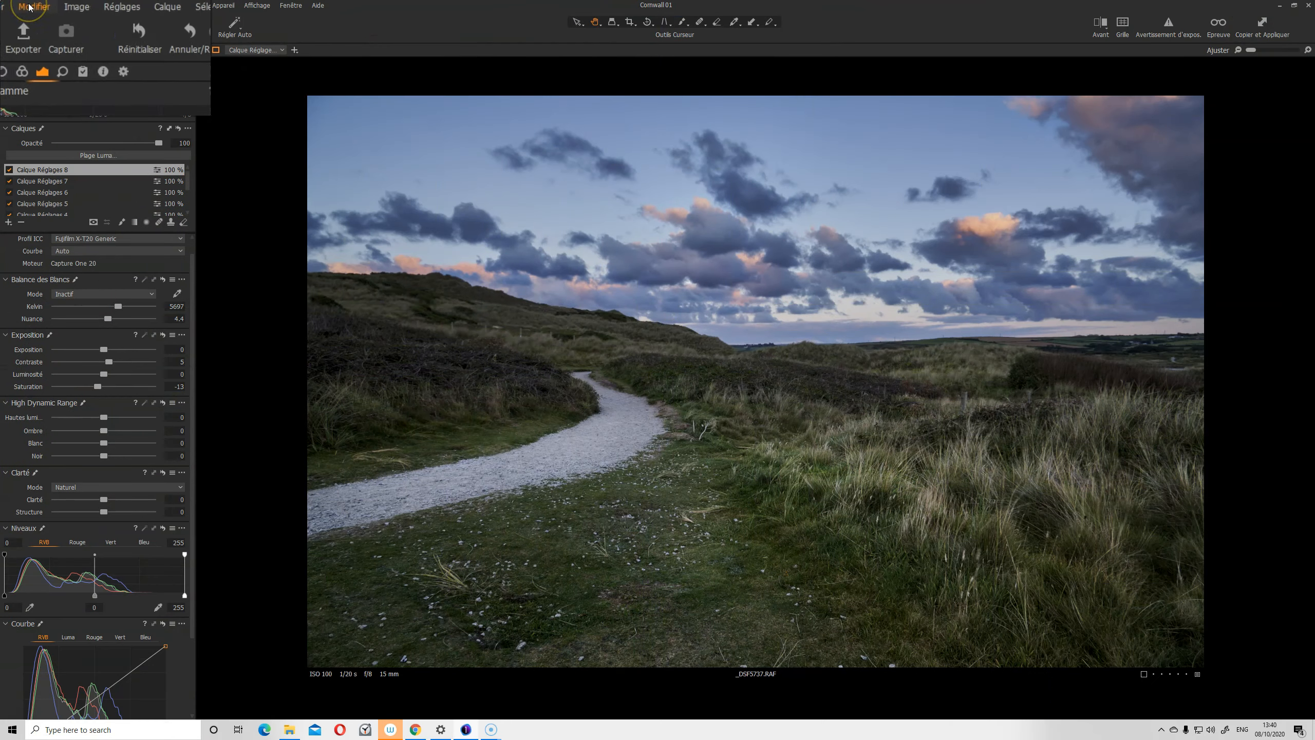
left_click(30, 6)
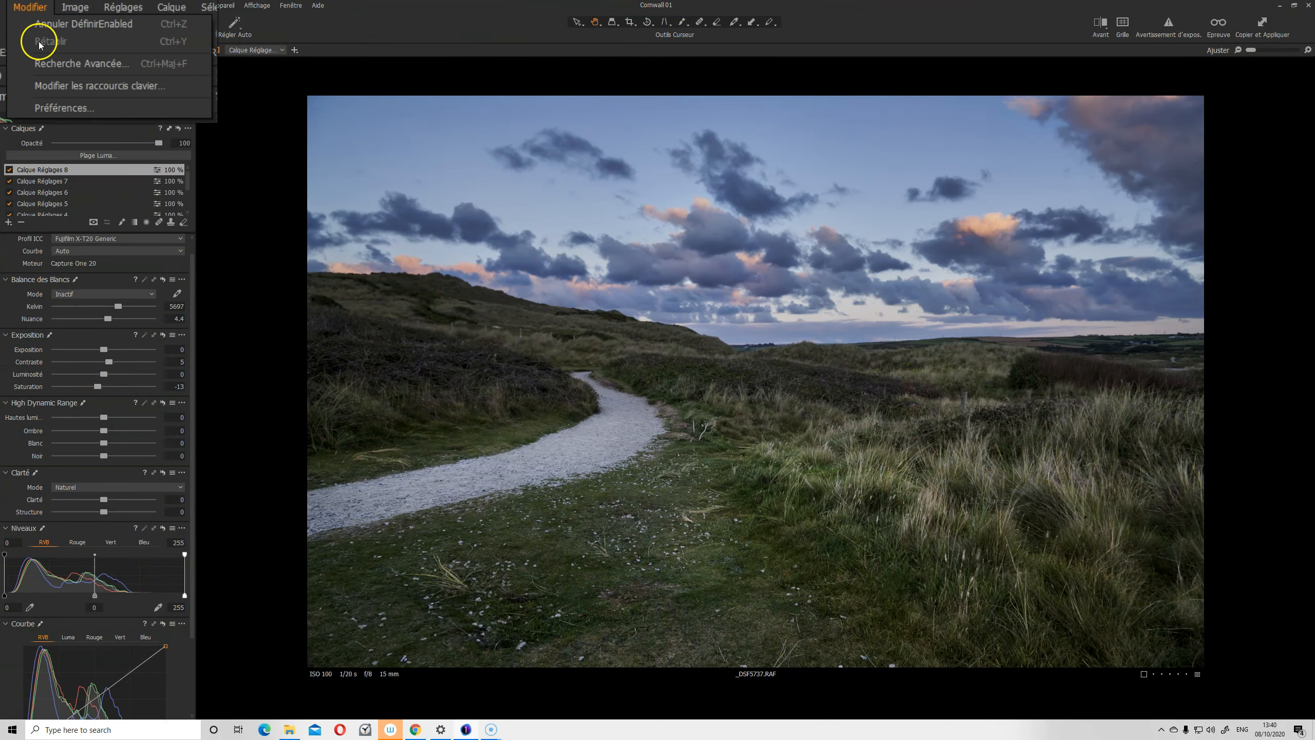
left_click(54, 86)
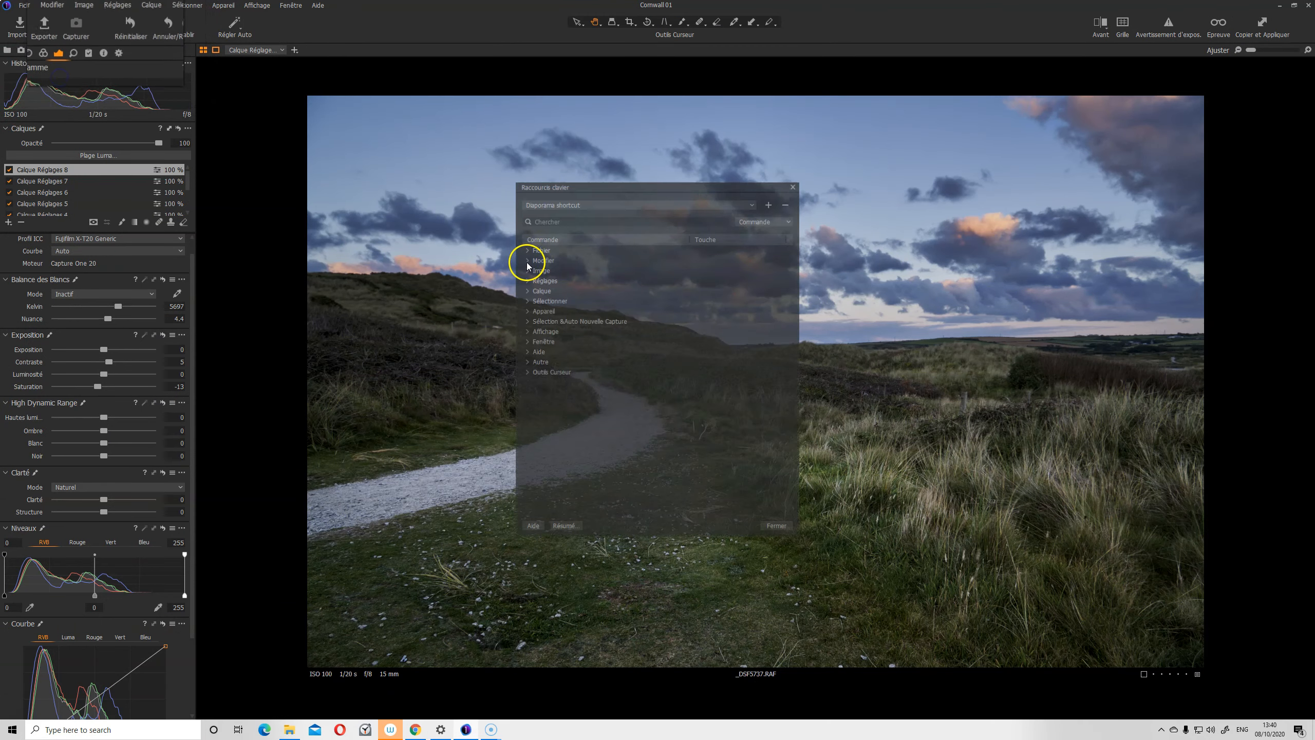
left_click(497, 299)
scroll(640, 372, "down", 5)
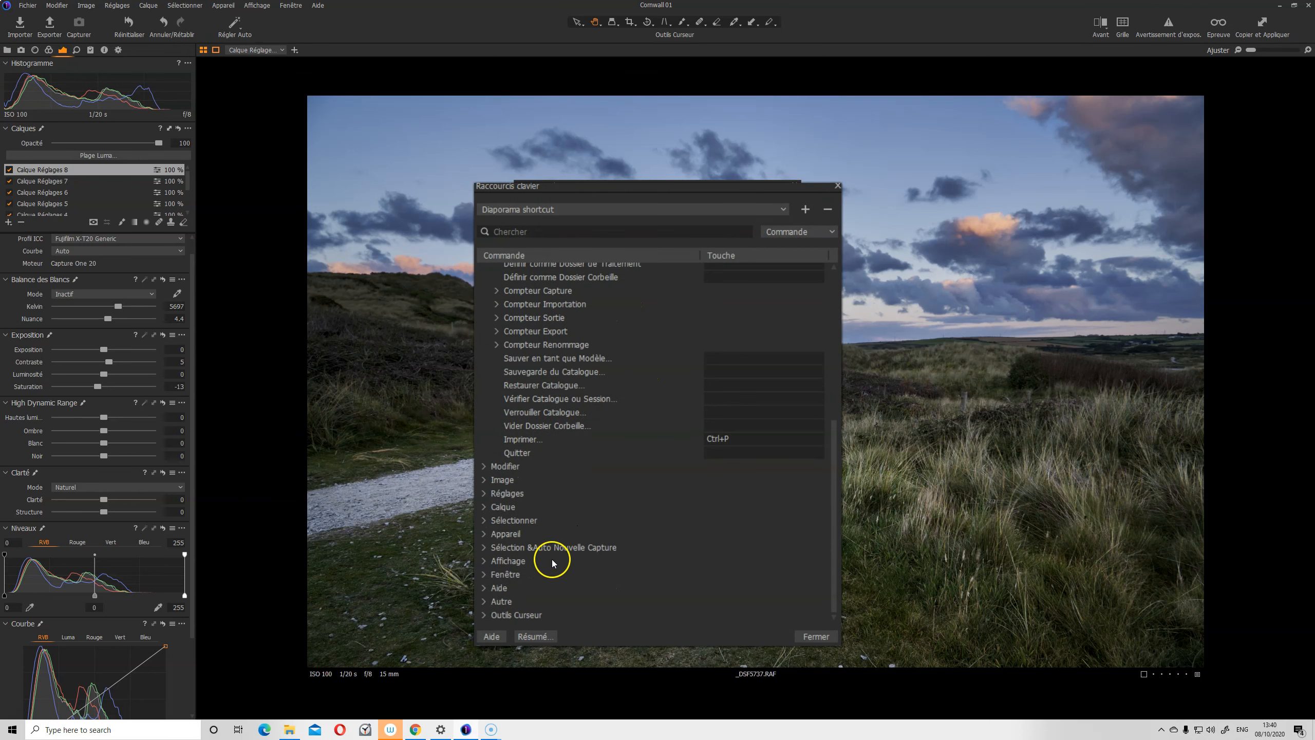
left_click(484, 561)
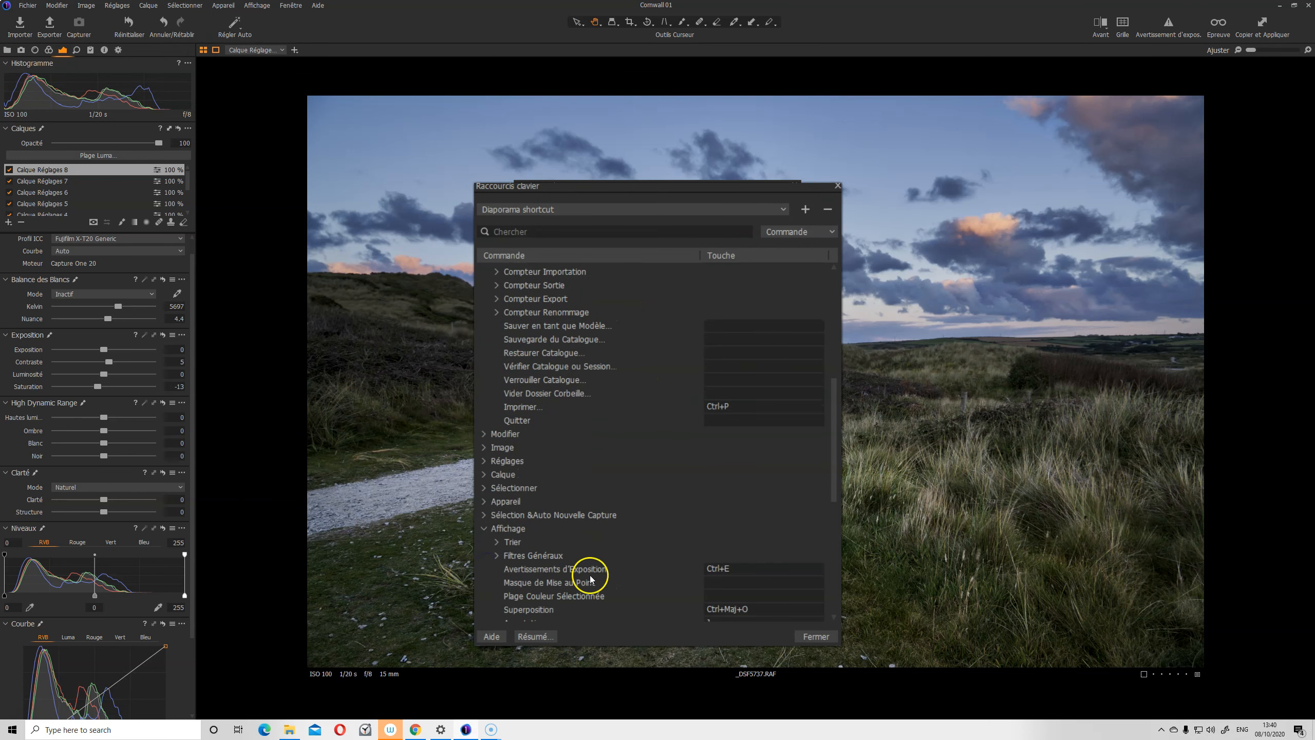
scroll(598, 534, "down", 2)
scroll(598, 534, "down", 2)
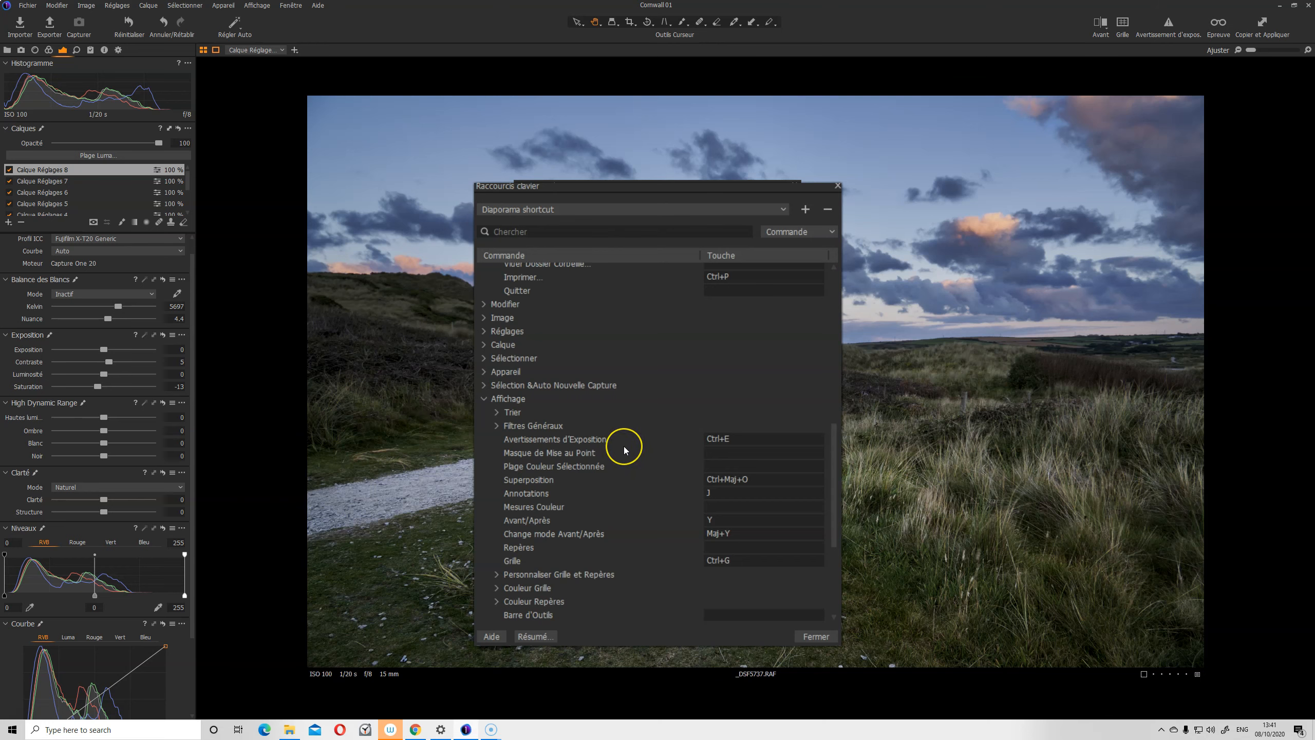
scroll(624, 449, "down", 3)
scroll(623, 450, "down", 2)
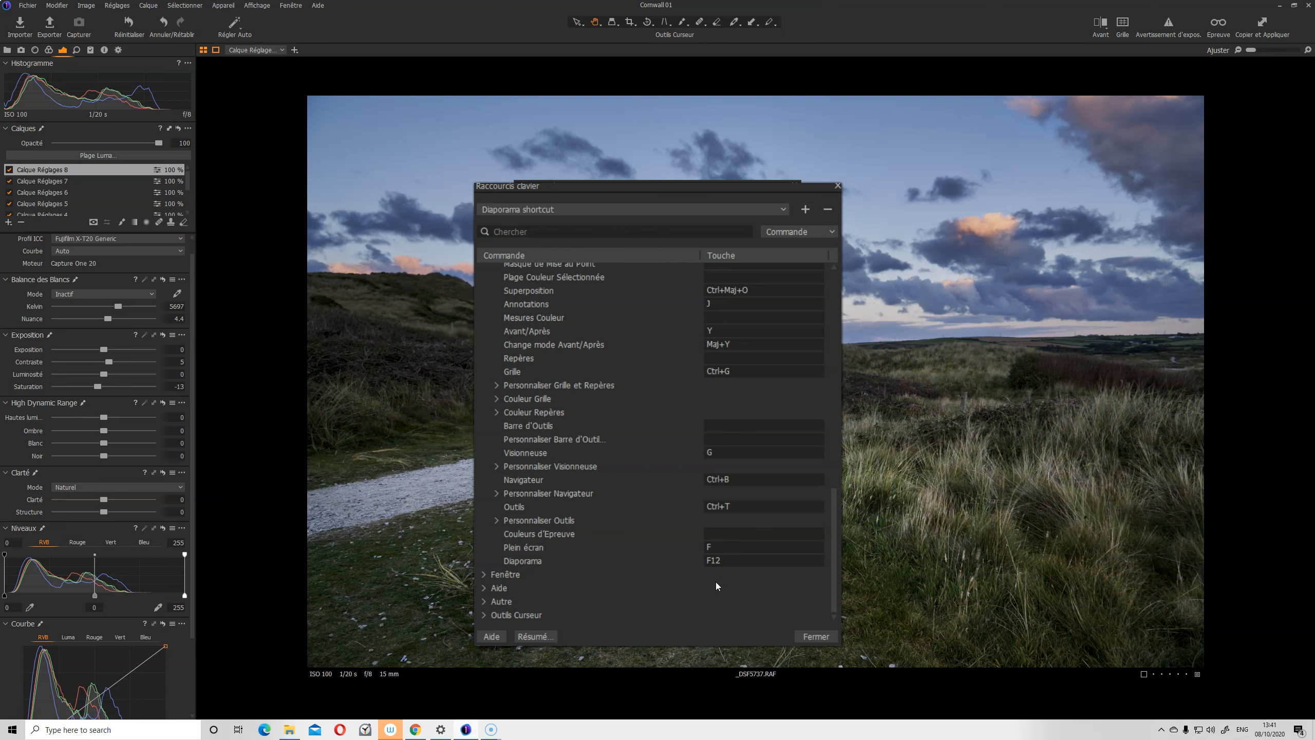
scroll(639, 571, "up", 10)
scroll(640, 576, "up", 1)
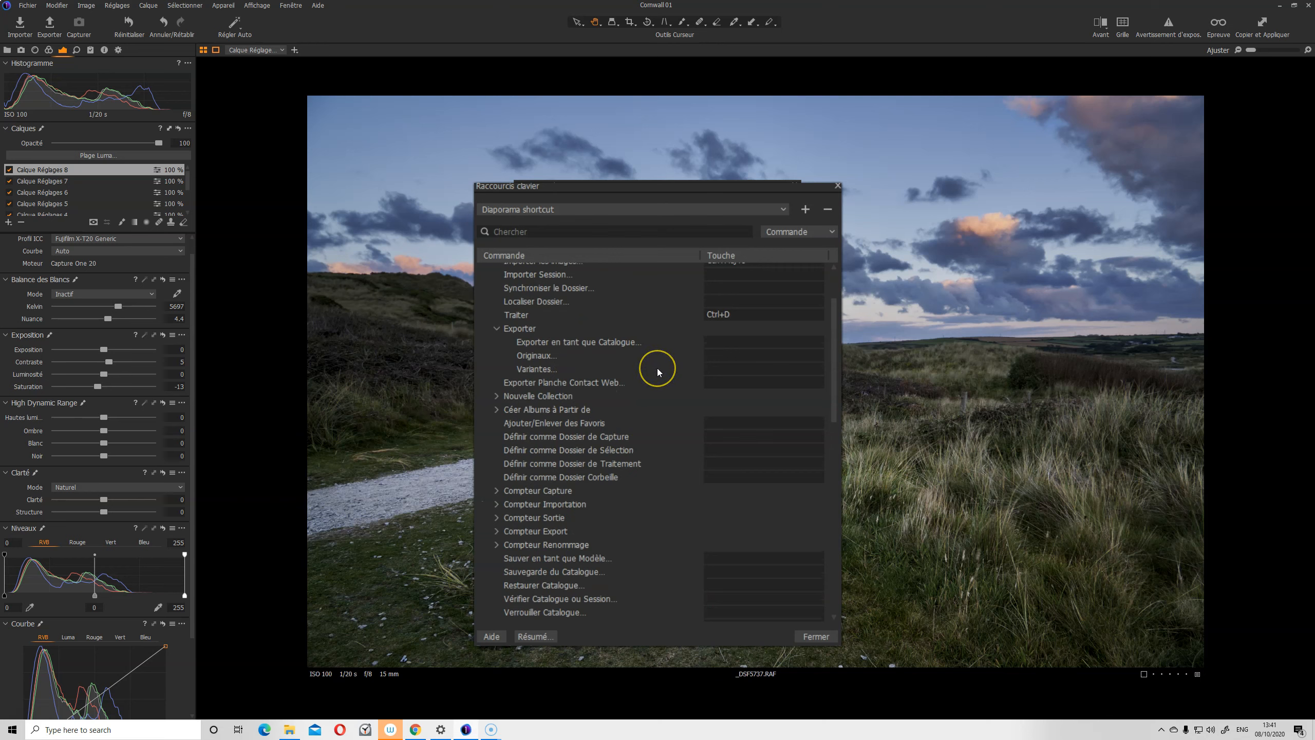
scroll(658, 372, "up", 2)
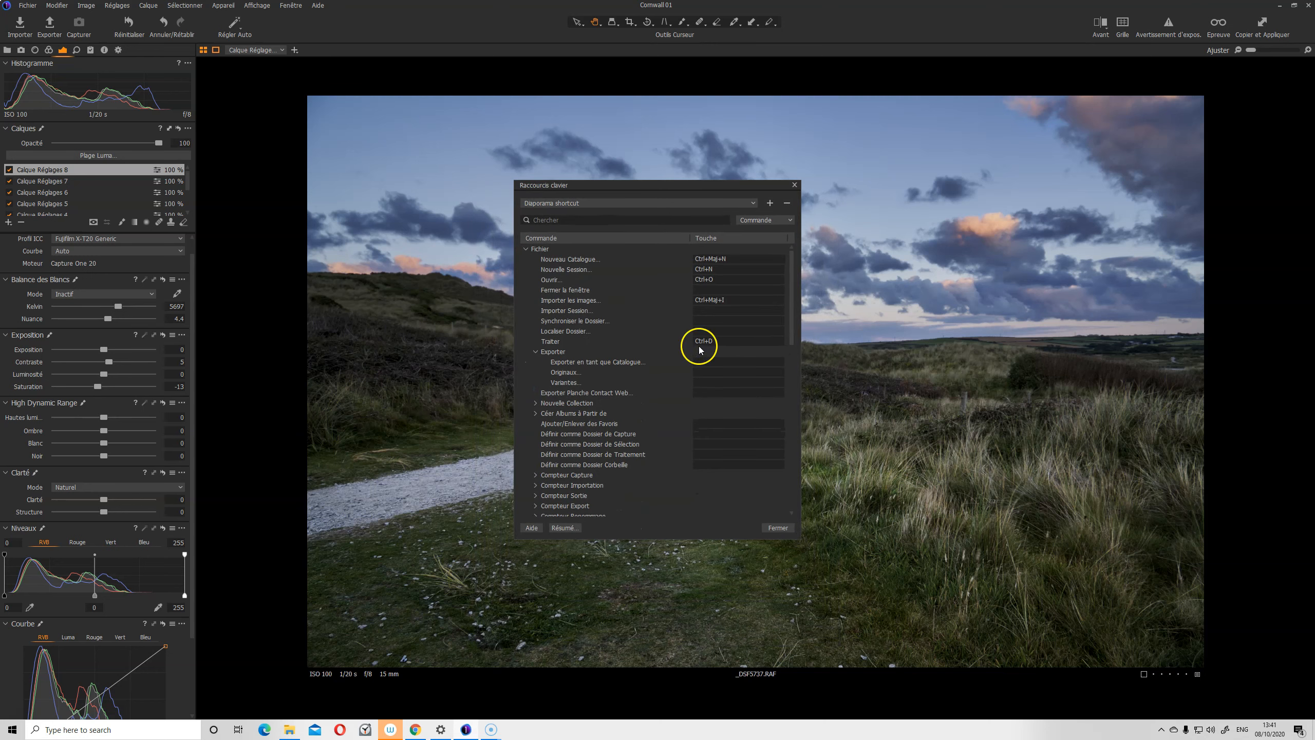
left_click(793, 184)
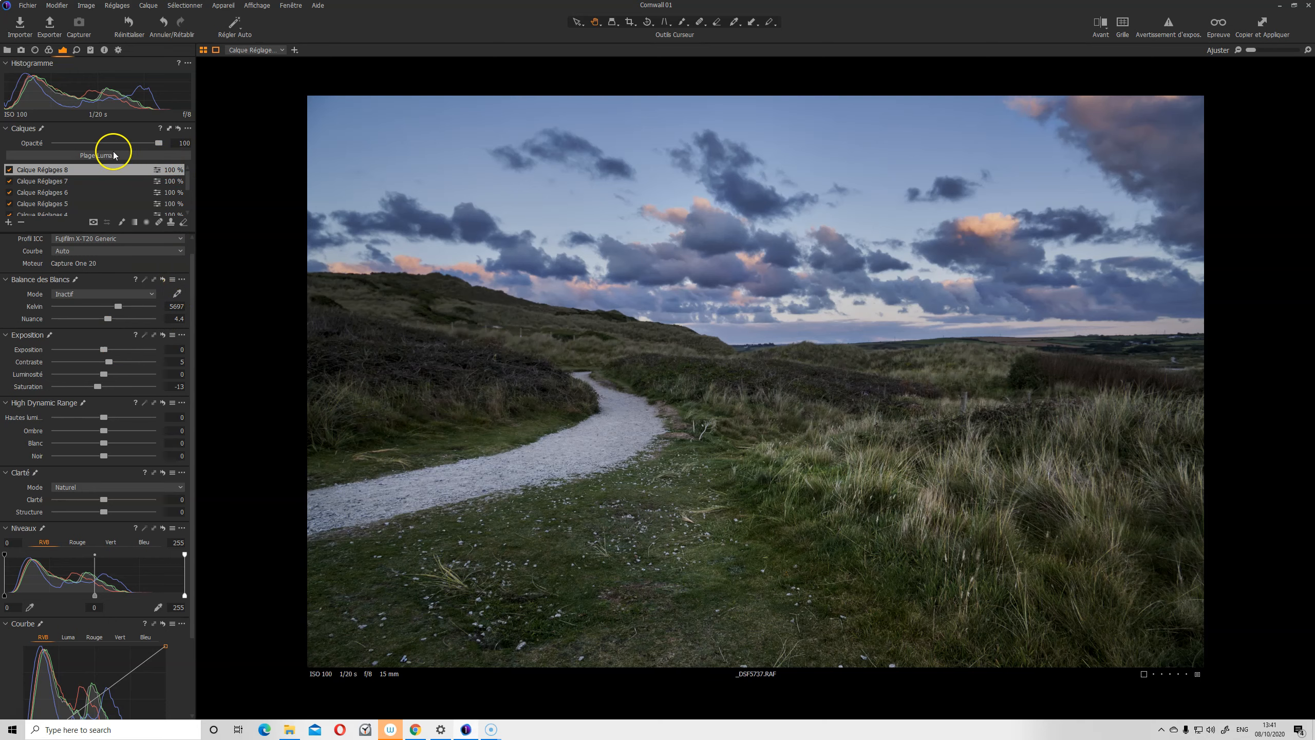
Open the tool-panel options, then collapse the Calques section
right_click(108, 125)
mouse_move(145, 129)
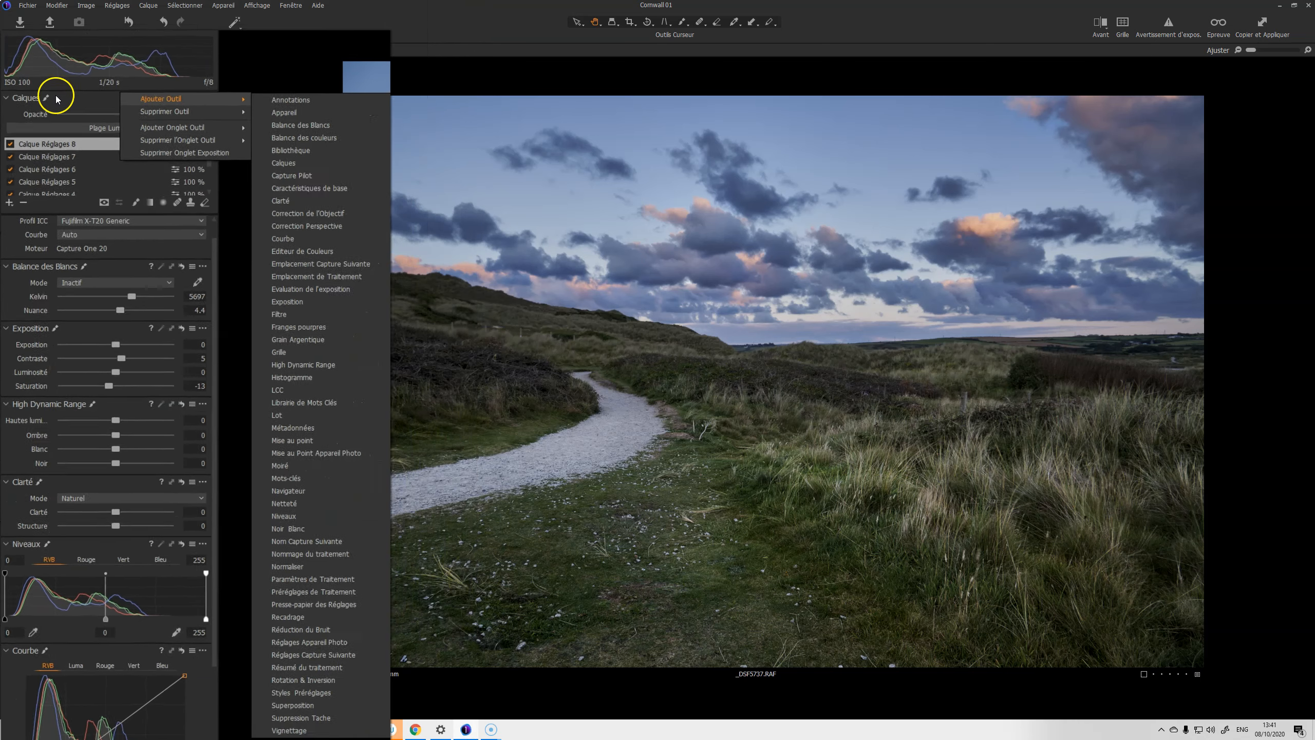
left_click(57, 129)
left_click(109, 128)
left_click(109, 129)
Try the Simplifié workspace, then another preset workspace layout
left_click(291, 6)
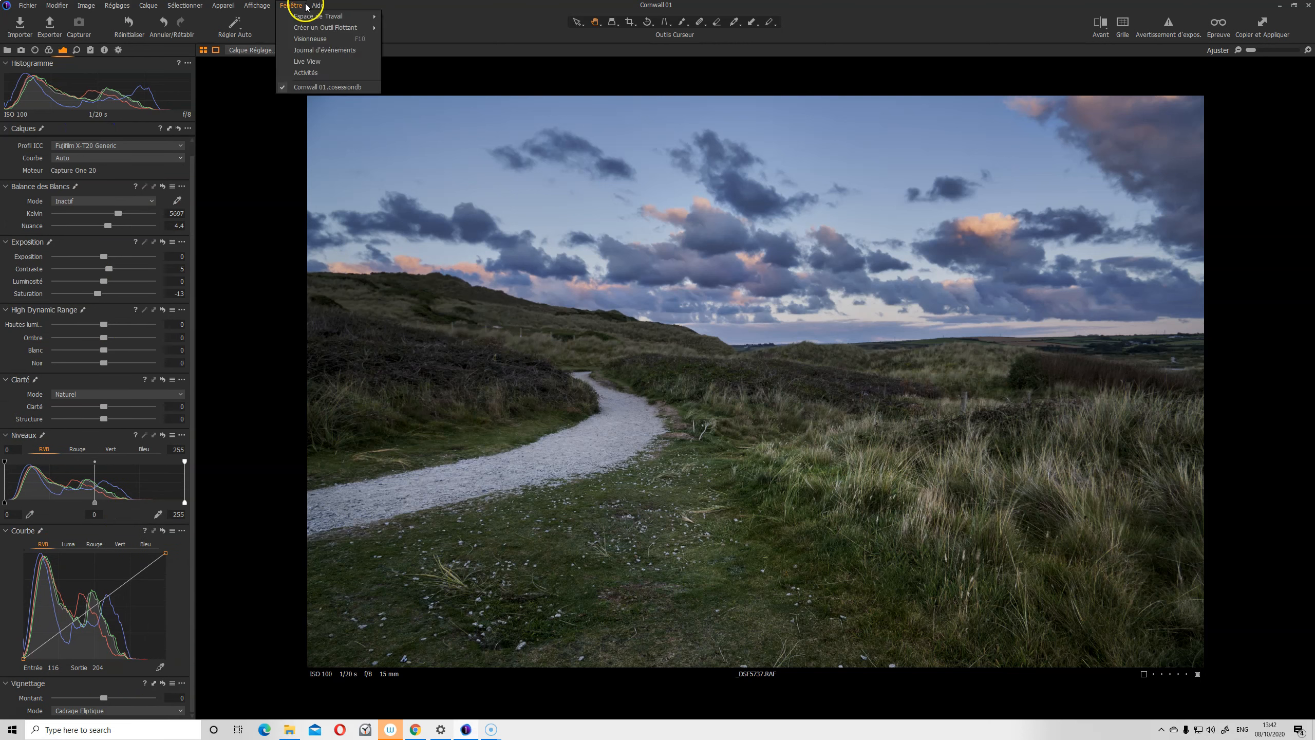
mouse_move(307, 16)
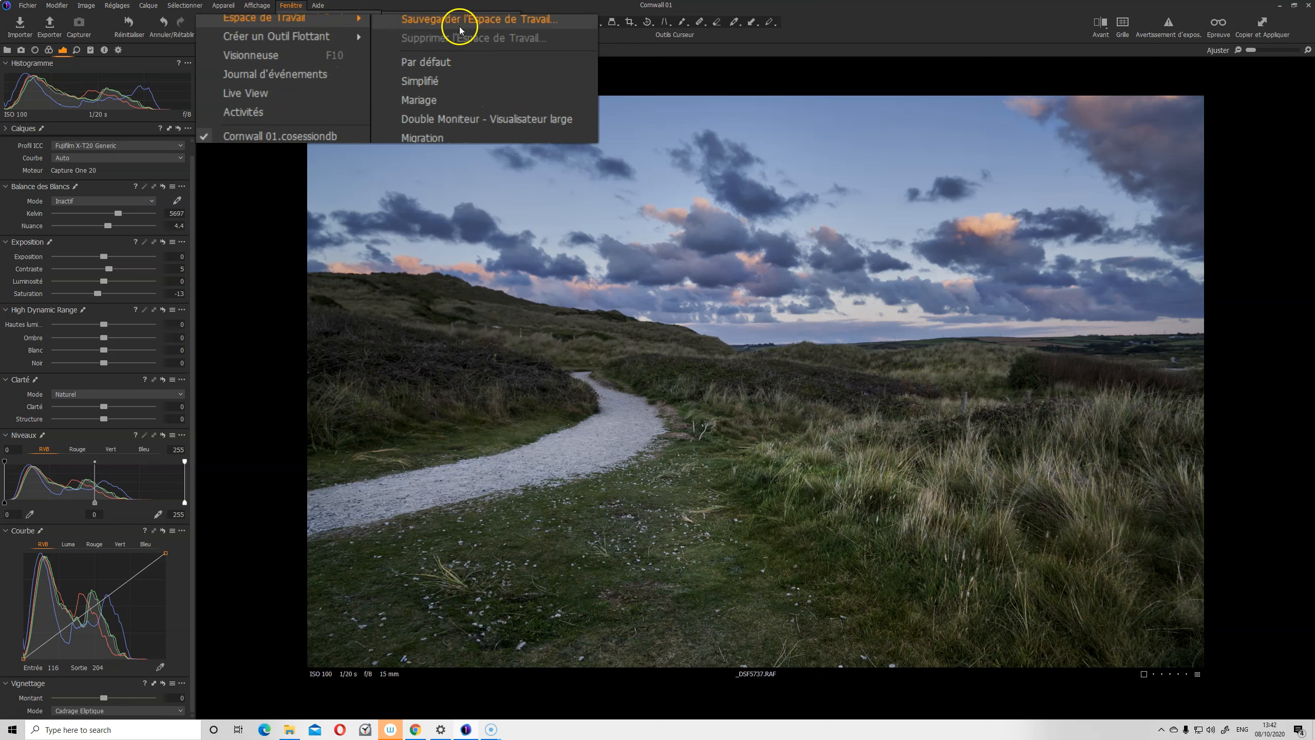
left_click(452, 80)
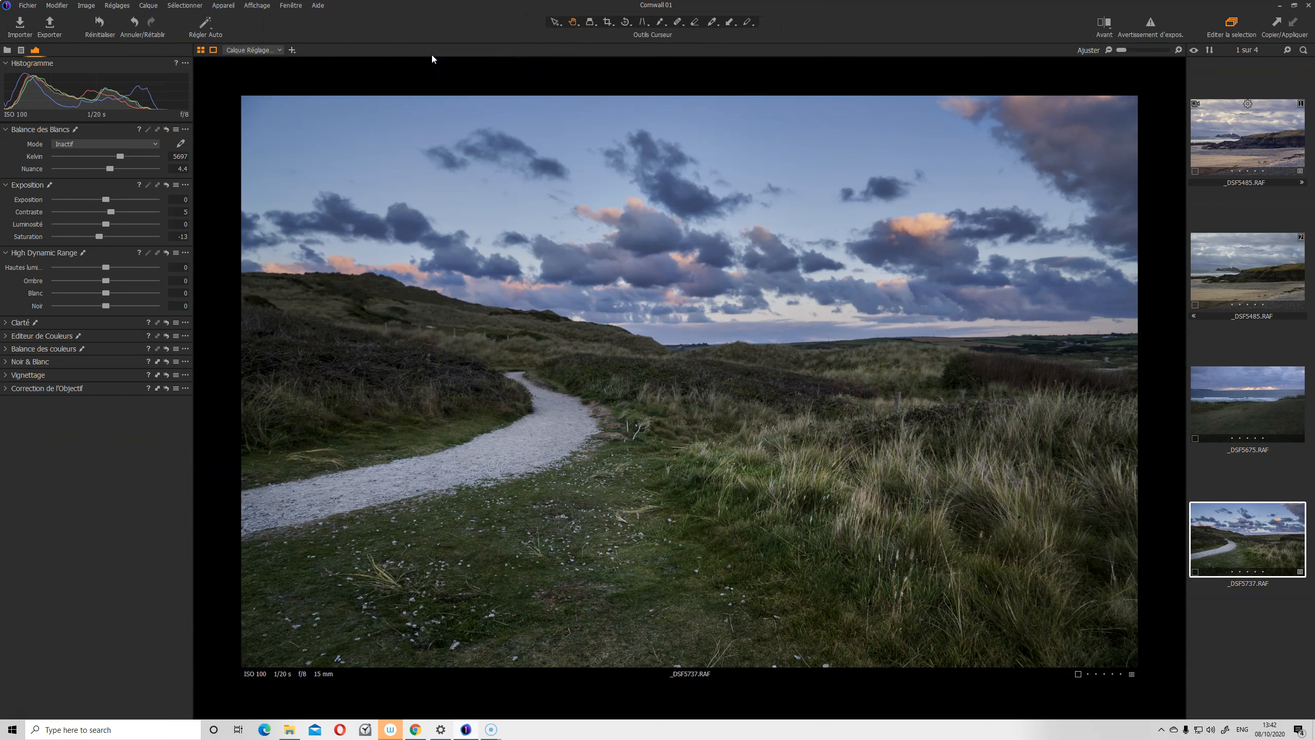
left_click(291, 6)
mouse_move(303, 19)
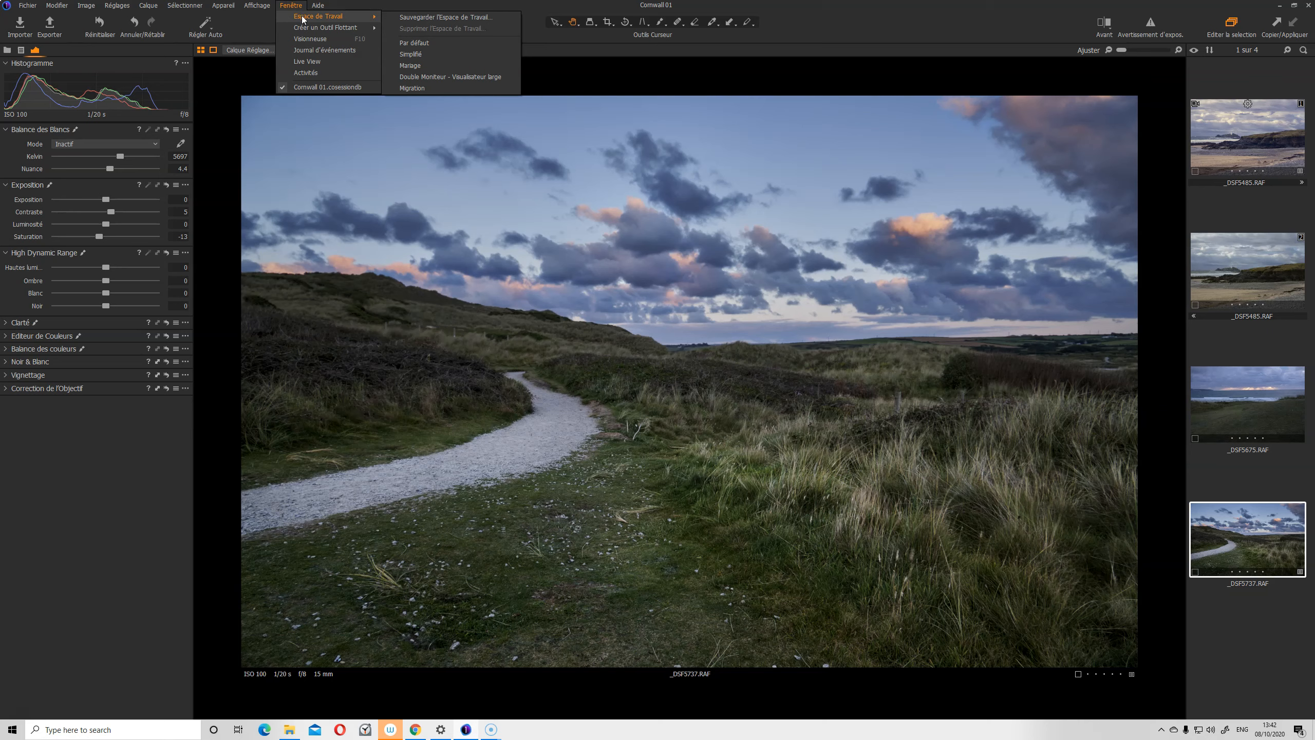
left_click(417, 89)
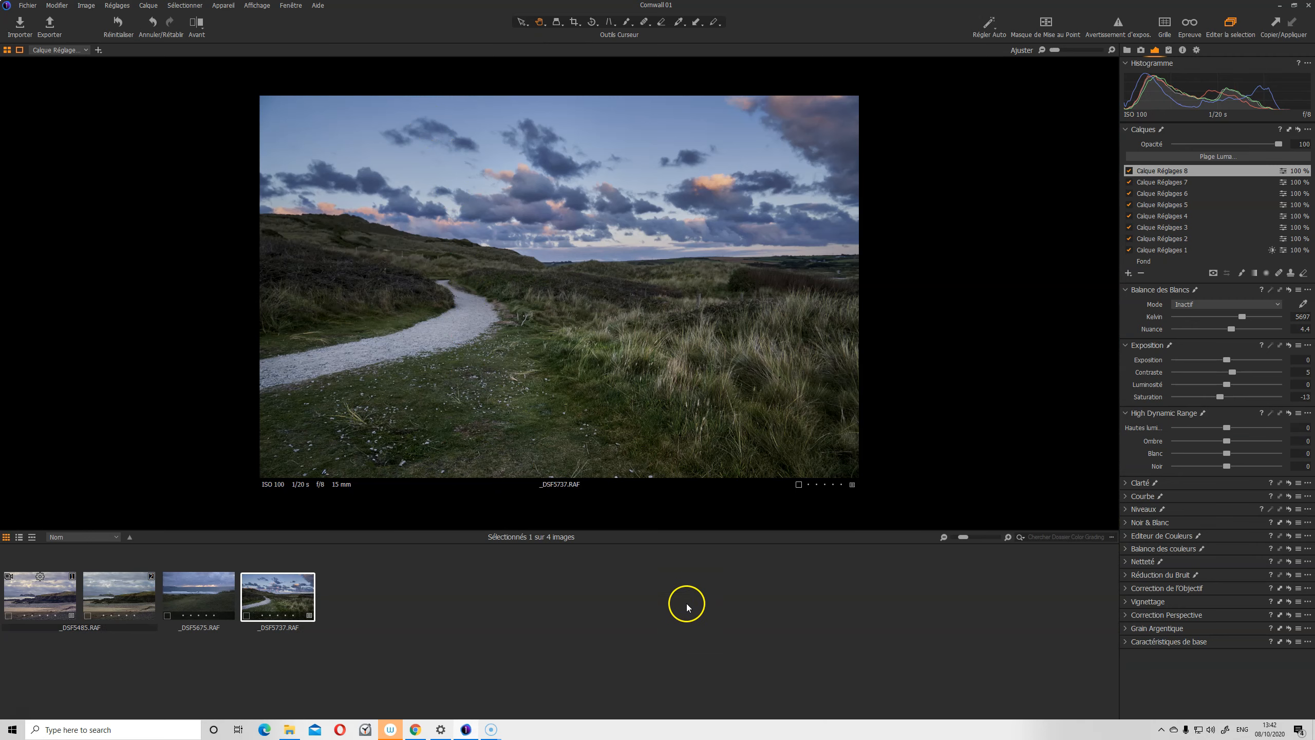
Give the viewer more height over the filmstrip and toggle the filmstrip off and back on
left_click_drag(674, 529, 692, 605)
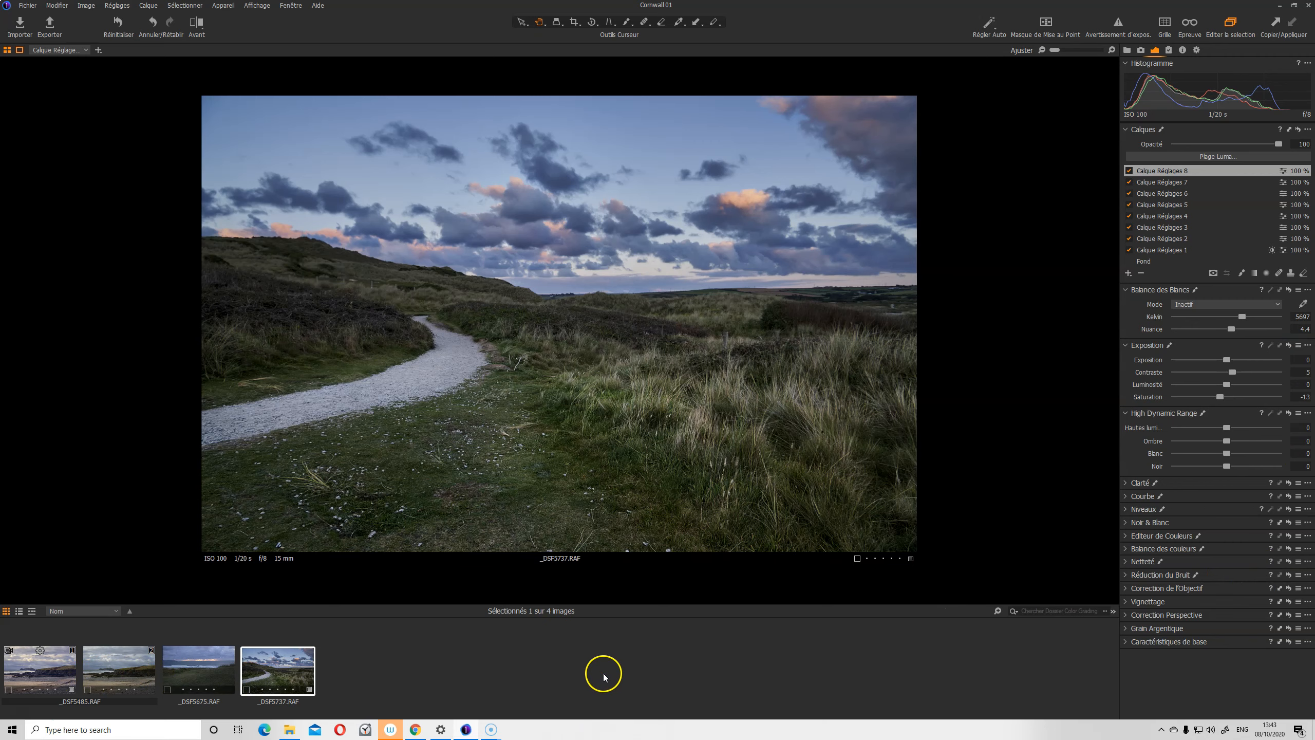
key("ctrl+shift+b")
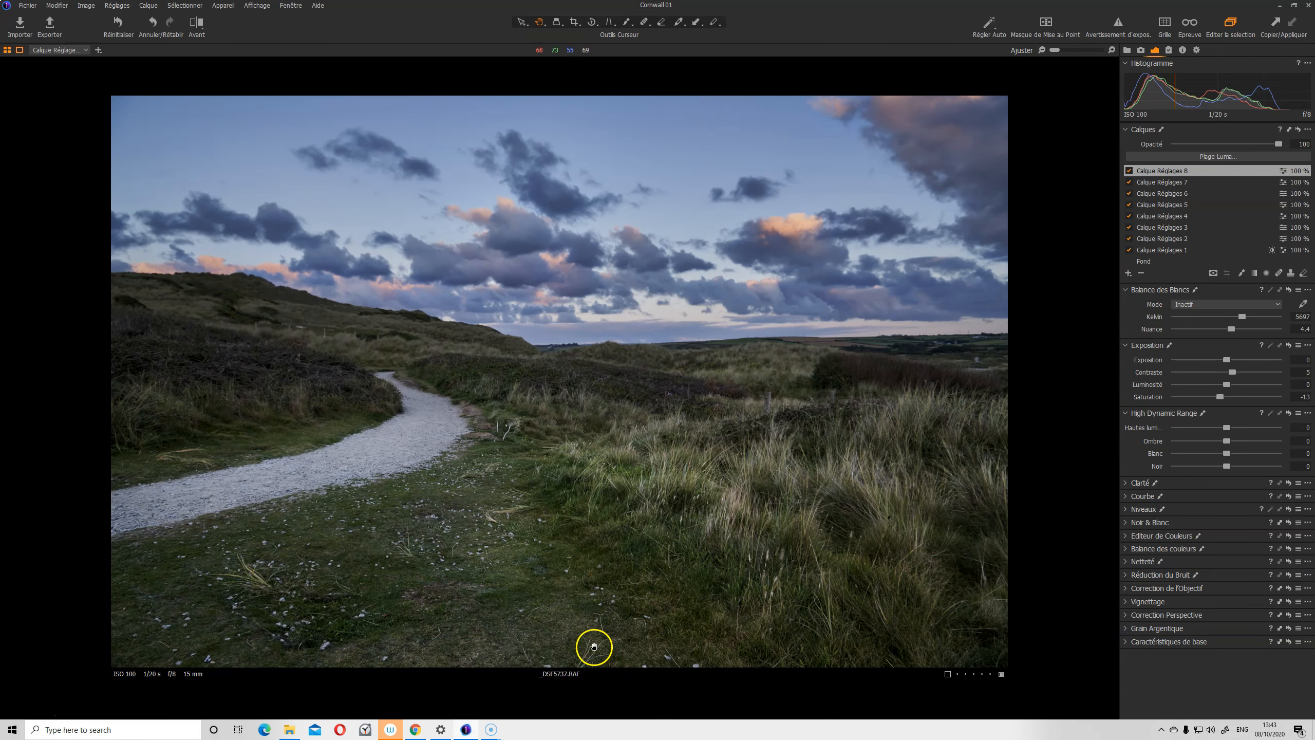
key("ctrl+shift+b")
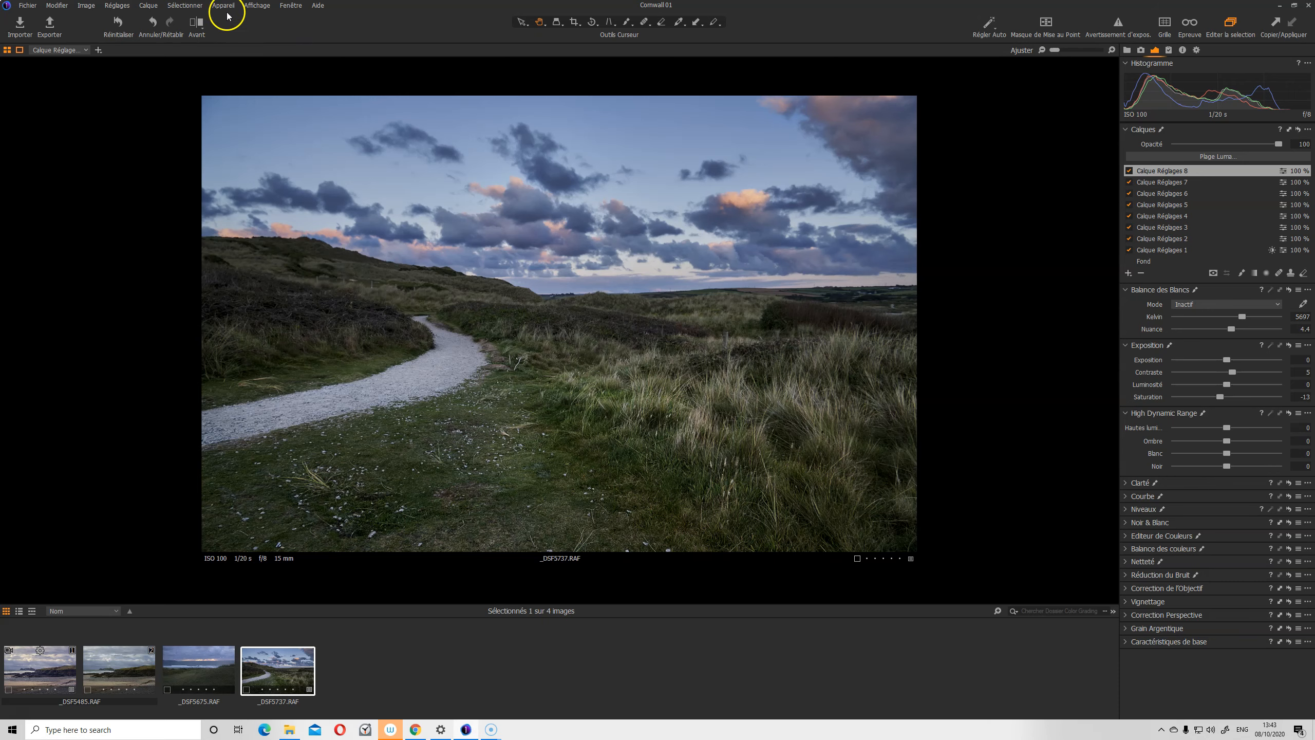
Switch to the Par défaut workspace and hide the image browser with Ctrl+B
left_click(289, 6)
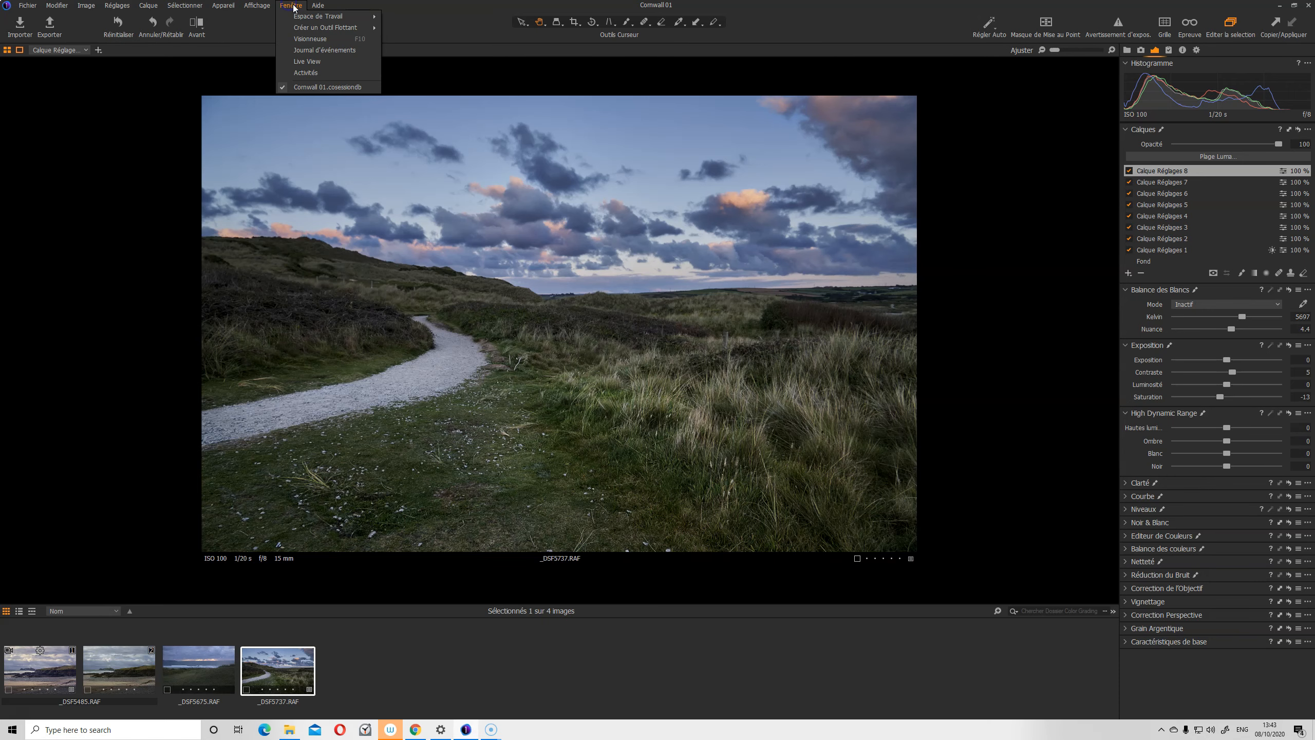
mouse_move(332, 16)
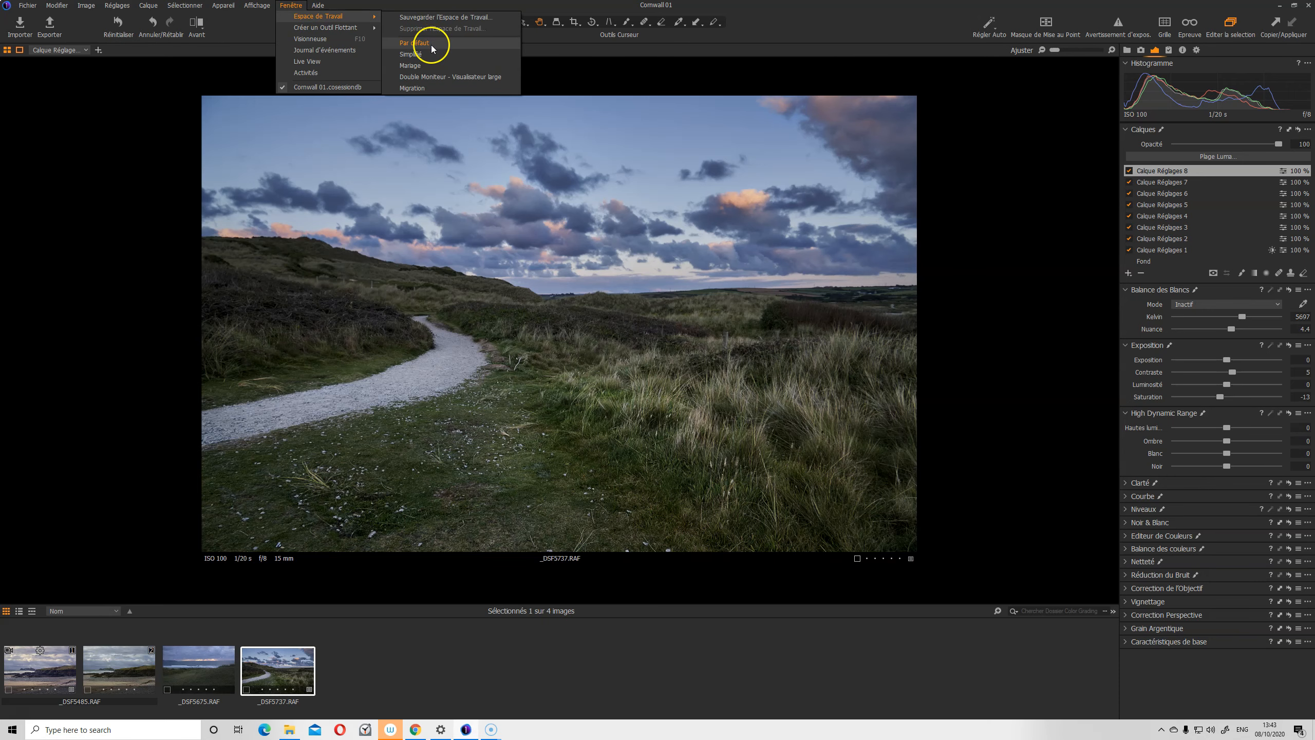
left_click(432, 47)
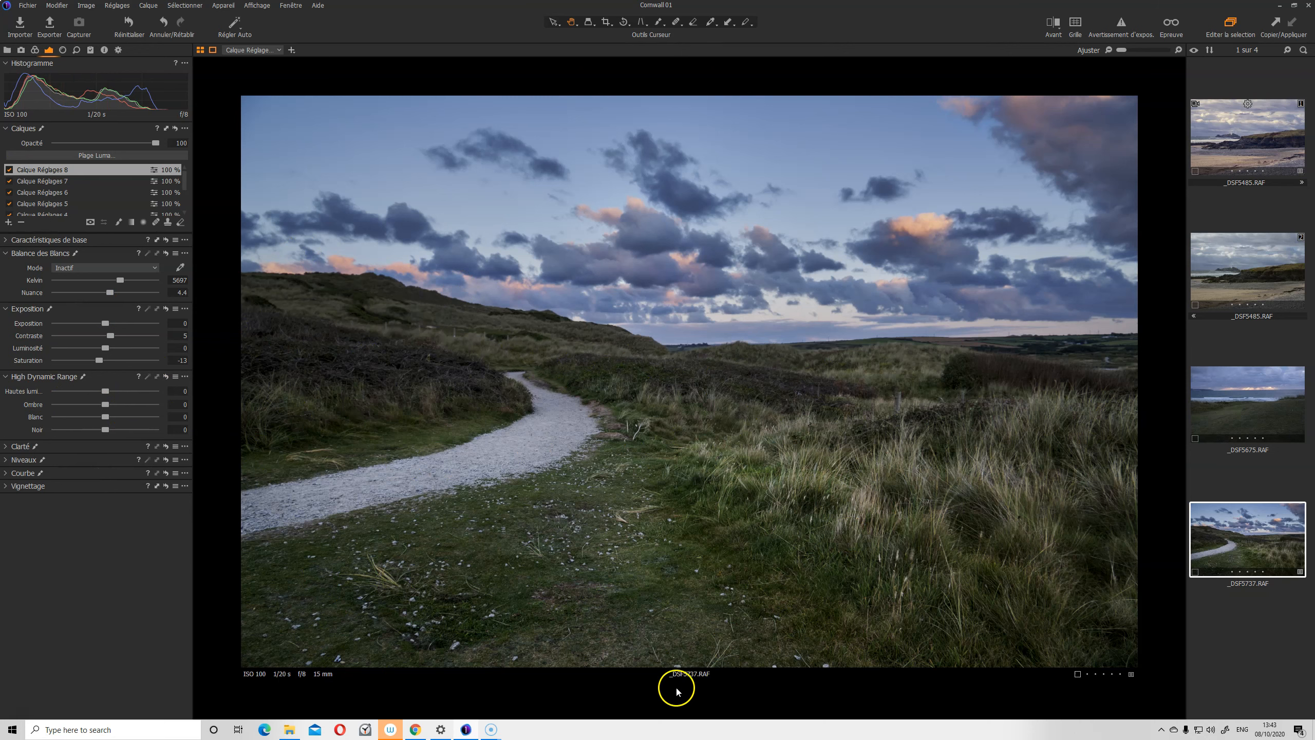
key("ctrl+b")
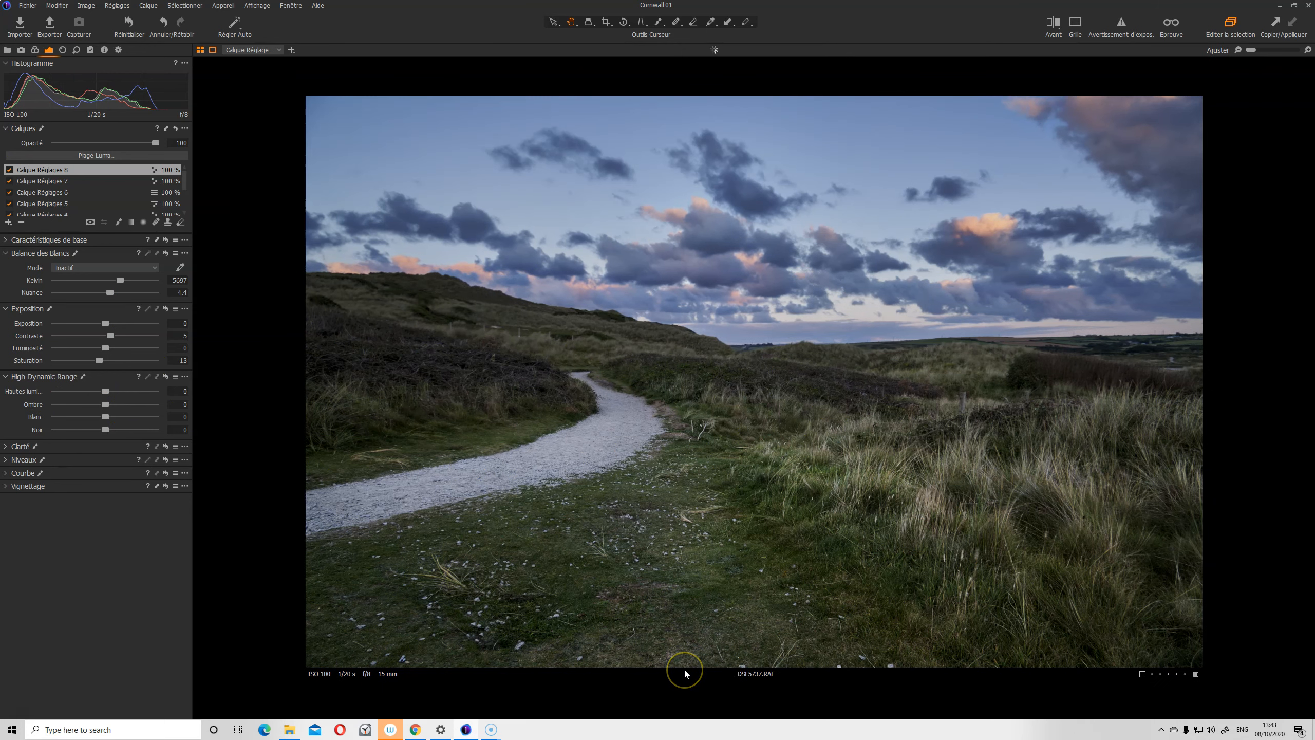